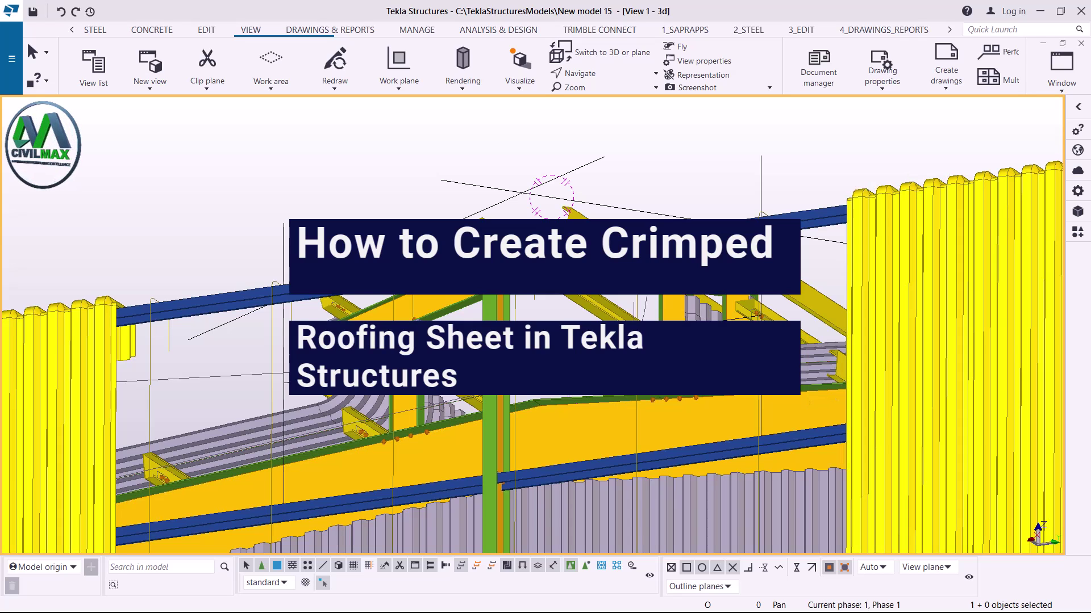
# Examine the raised ridge frame, its purlins and the curved roofing sheets from the front and from above
pyautogui.scroll(2, 689, 401)
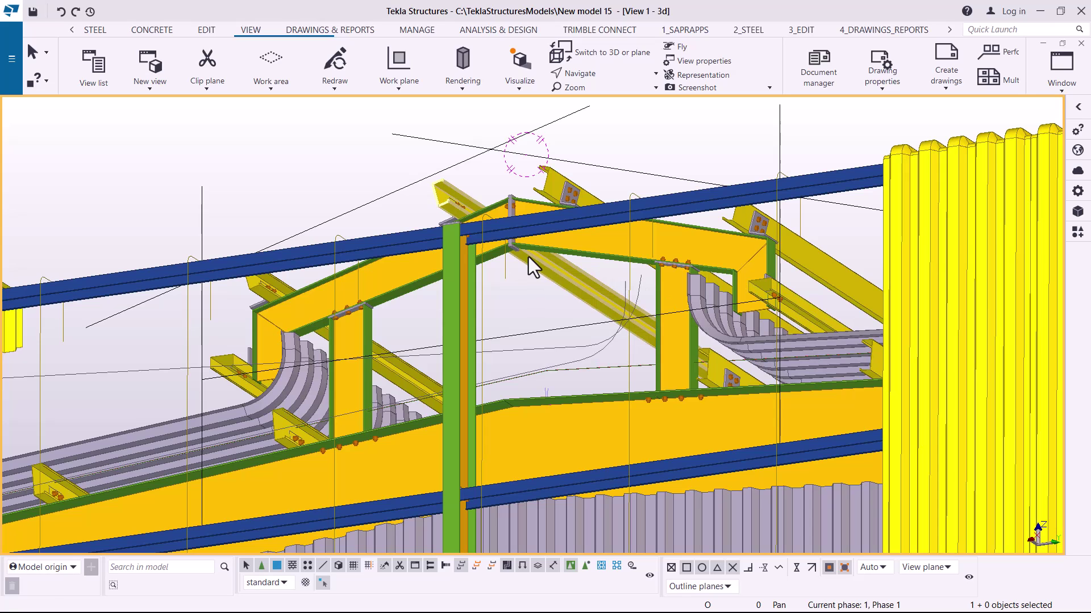
pyautogui.click(758, 342)
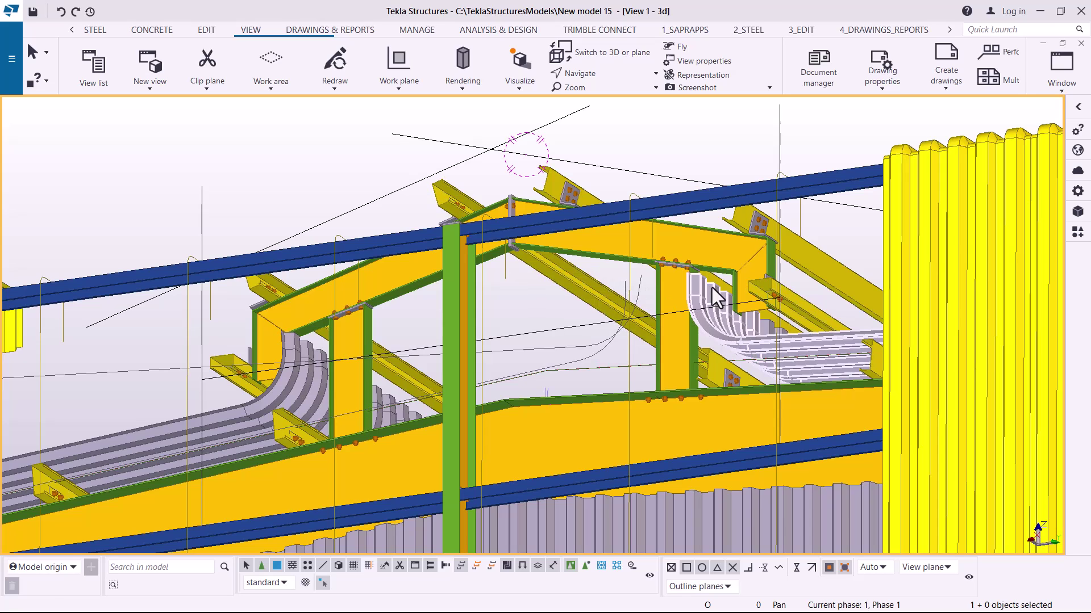
pyautogui.click(543, 143)
pyautogui.click(606, 74)
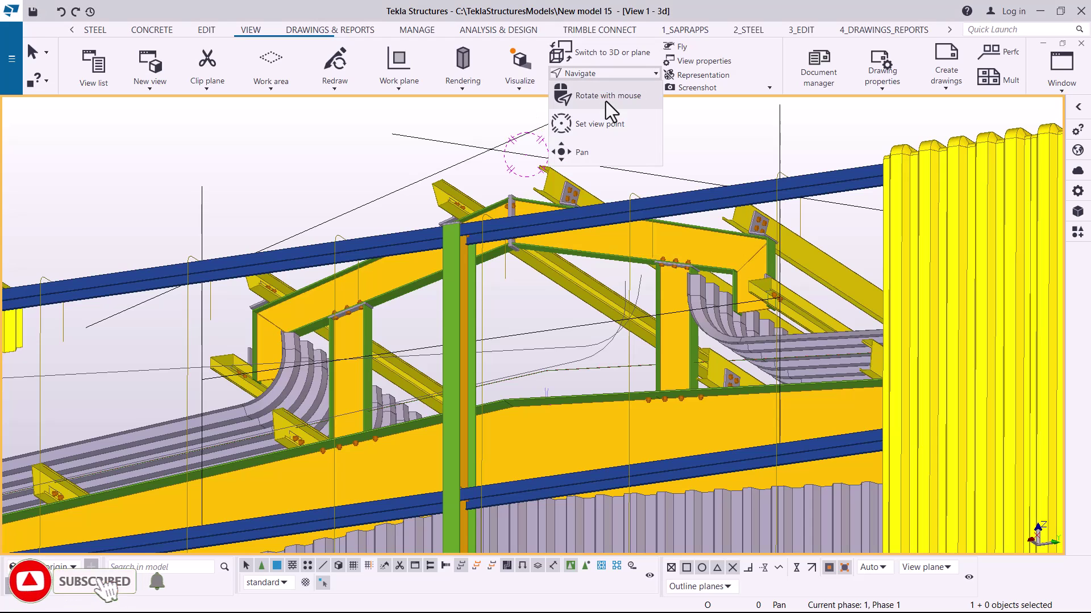
pyautogui.click(606, 100)
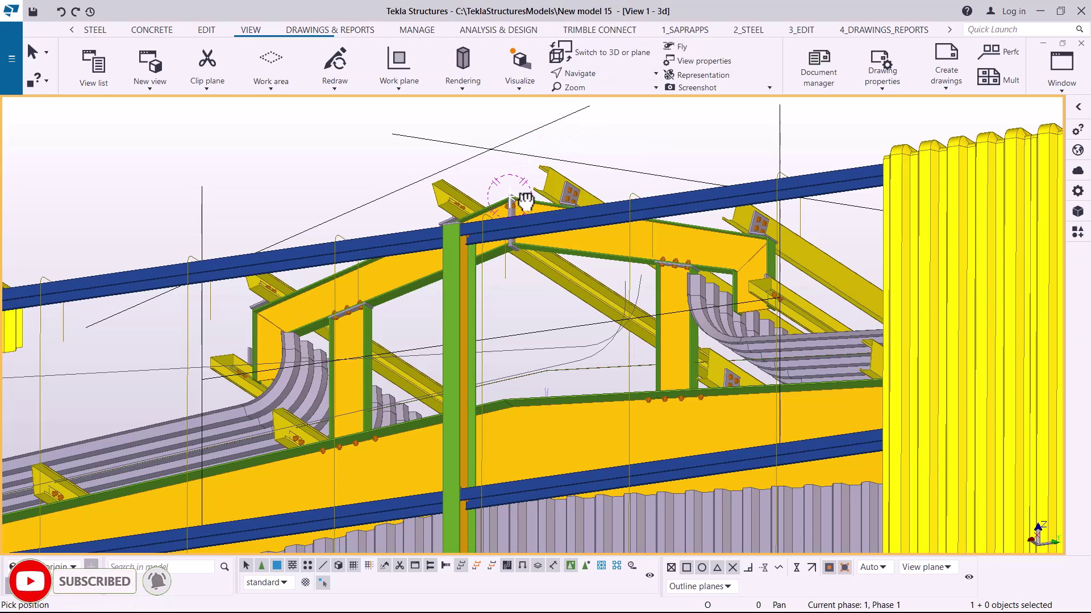
pyautogui.moveTo(526, 200); pyautogui.dragTo(501, 306)
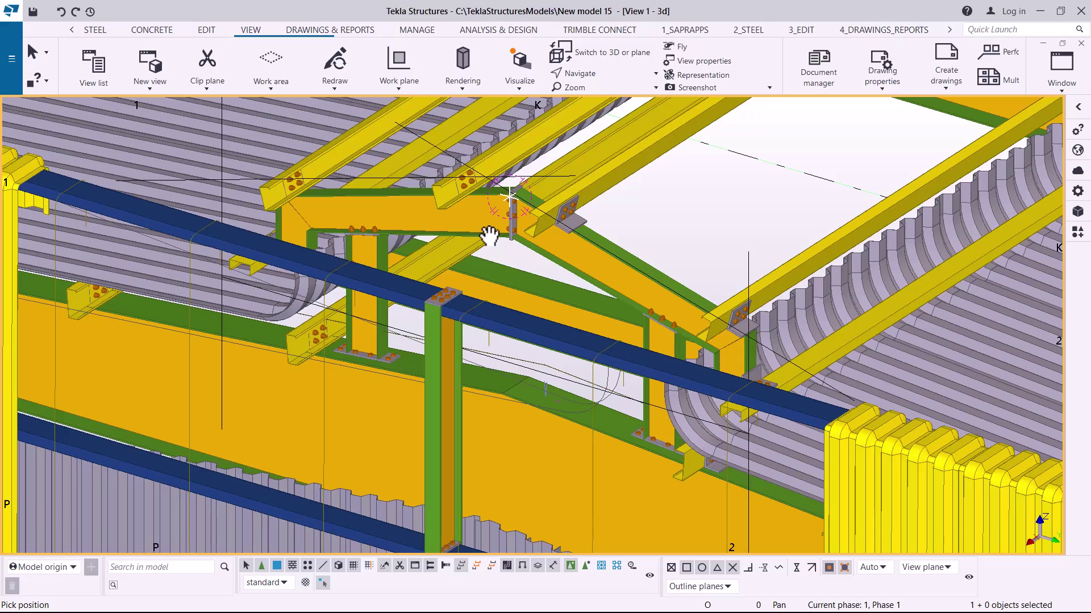
pyautogui.keyDown('ctrl'); pyautogui.moveTo(486, 233); pyautogui.dragTo(545, 153, button='middle'); pyautogui.keyUp('ctrl')
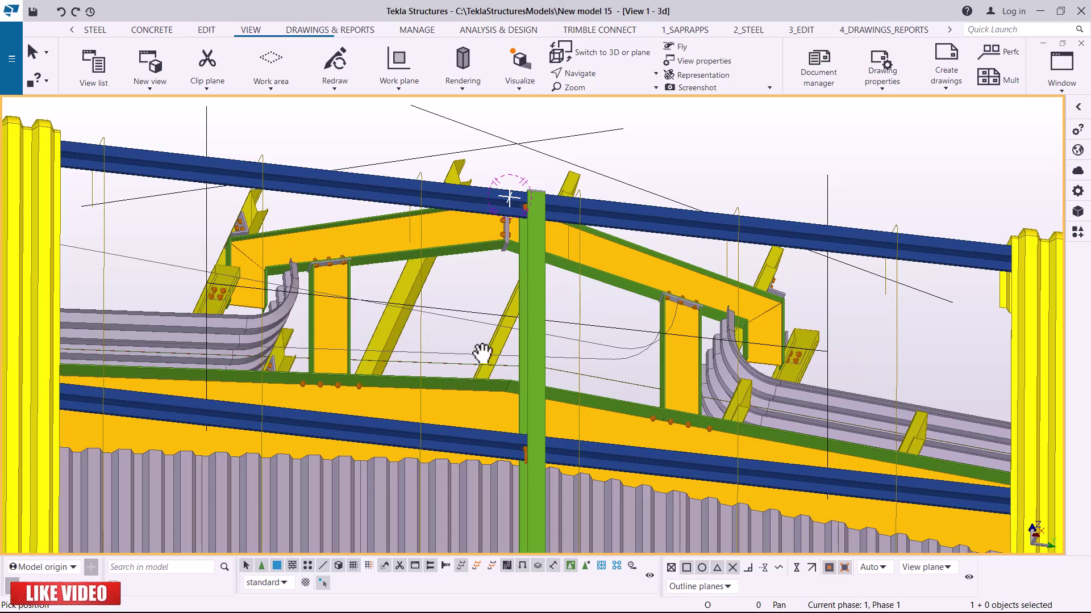
pyautogui.keyDown('ctrl'); pyautogui.moveTo(218, 294); pyautogui.dragTo(192, 290, button='middle'); pyautogui.keyUp('ctrl')
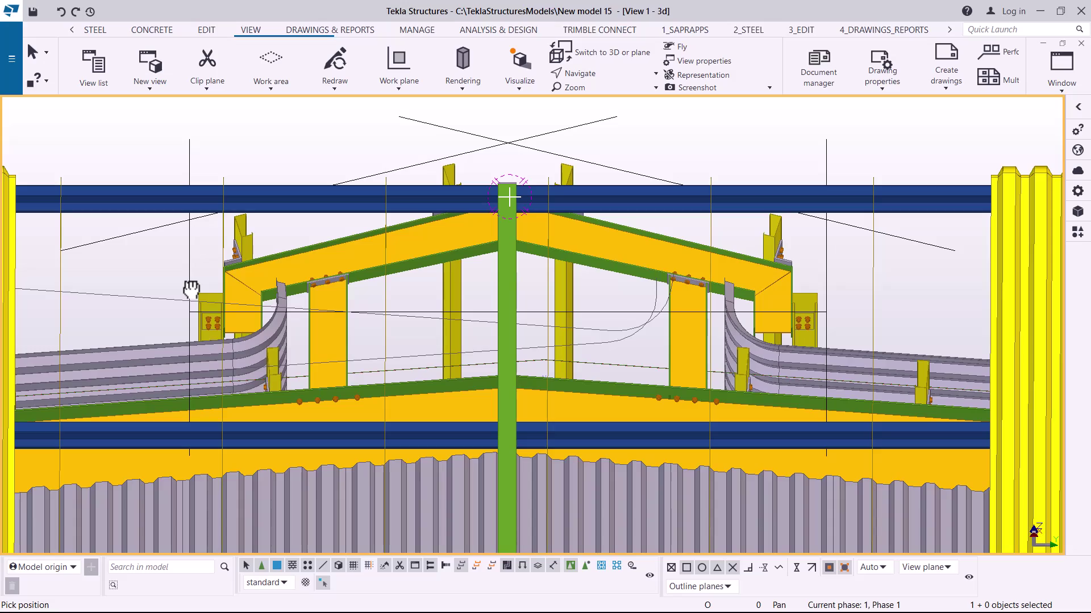
pyautogui.keyDown('ctrl'); pyautogui.moveTo(191, 292); pyautogui.dragTo(243, 421, button='middle'); pyautogui.keyUp('ctrl')
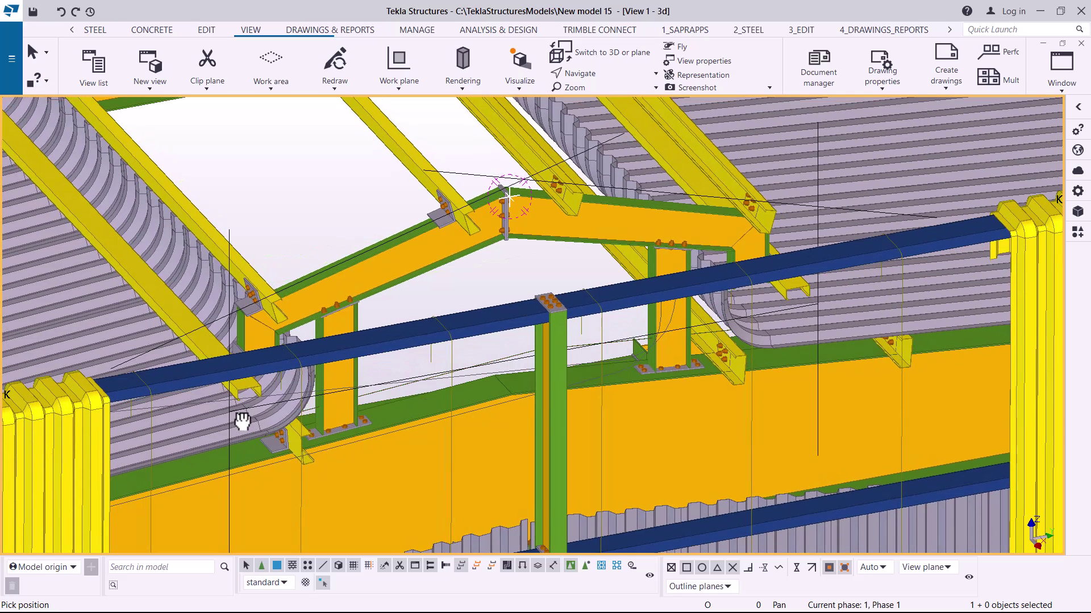
pyautogui.click(94, 30)
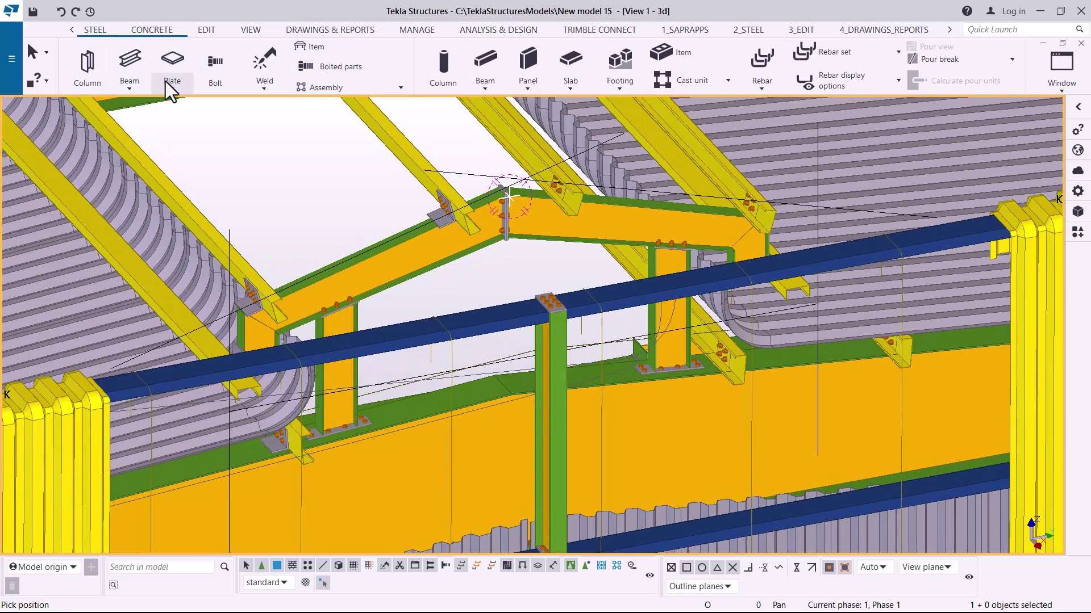
pyautogui.click(129, 90)
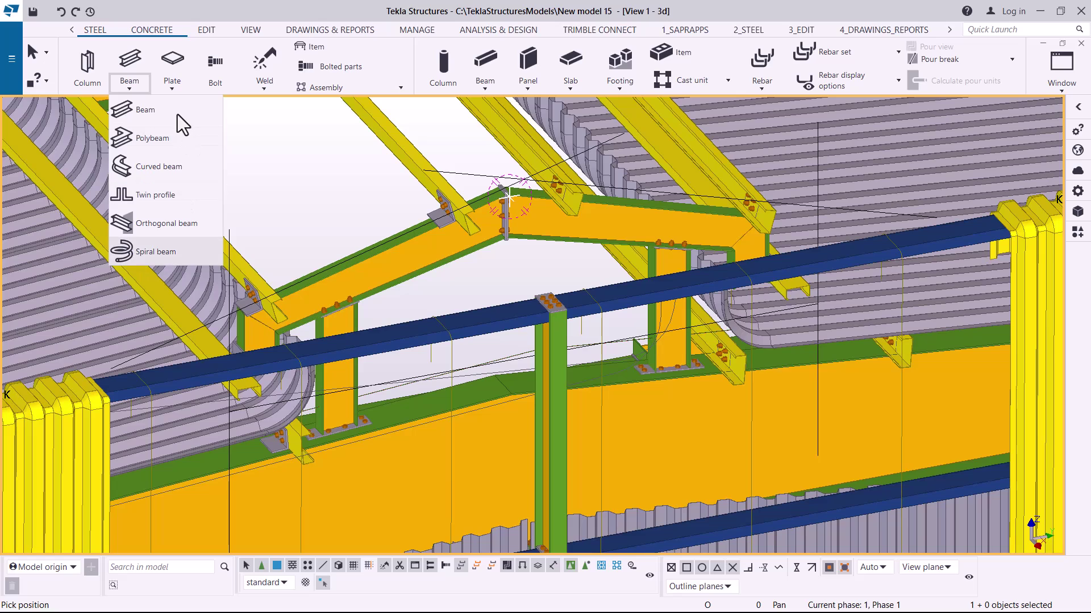
pyautogui.click(146, 110)
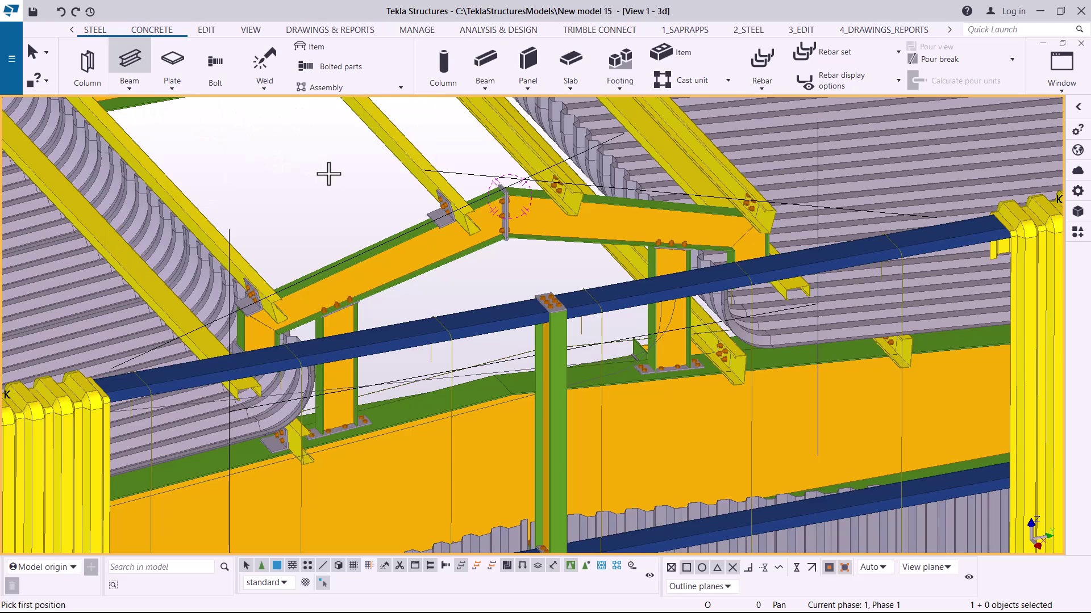
pyautogui.rightClick(301, 168)
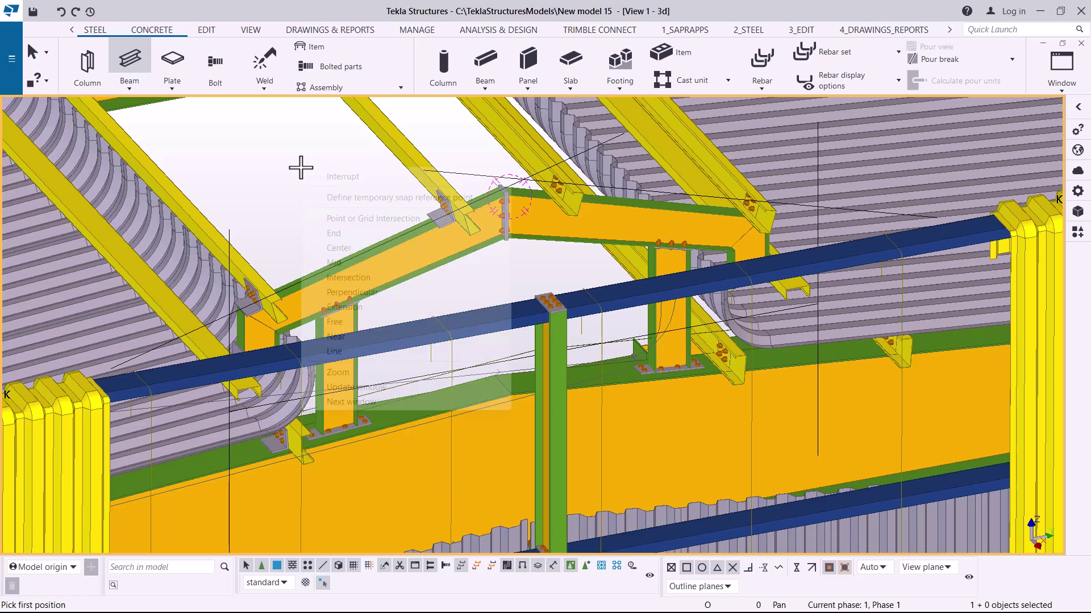
pyautogui.click(333, 176)
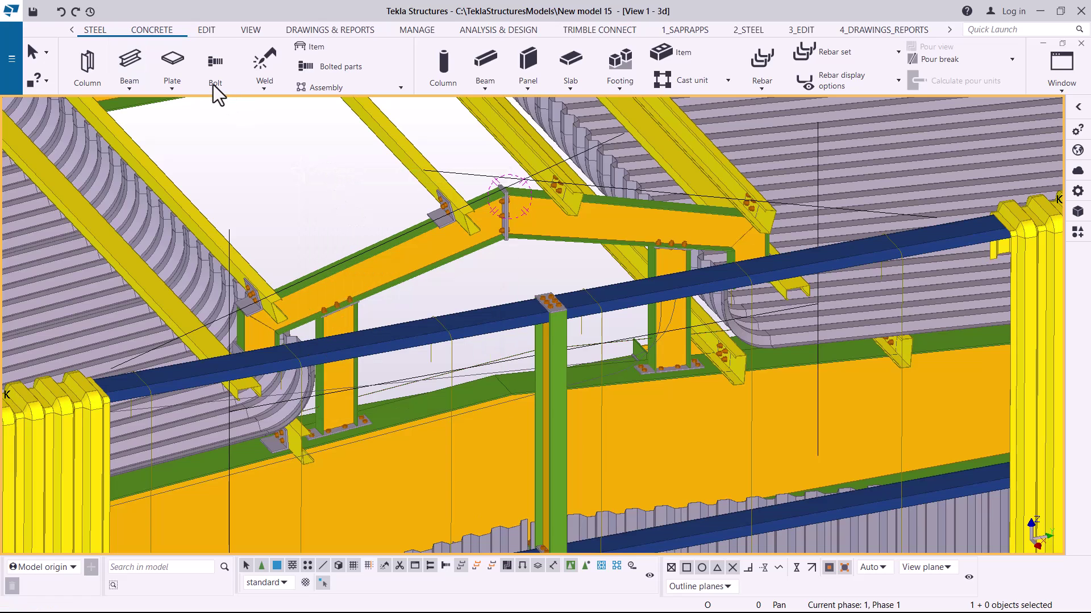
pyautogui.click(131, 91)
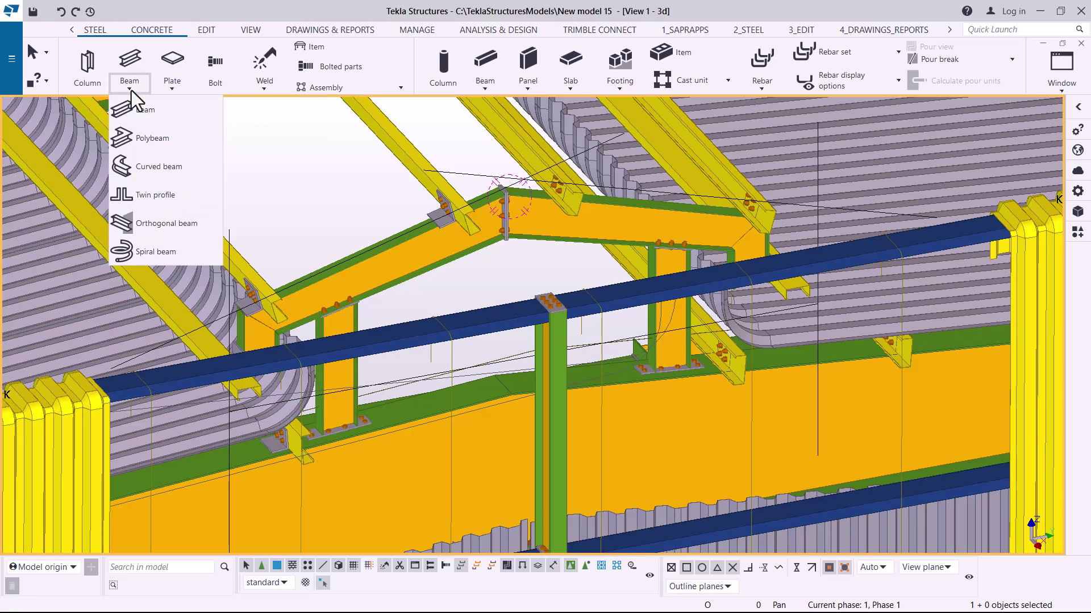
pyautogui.click(156, 138)
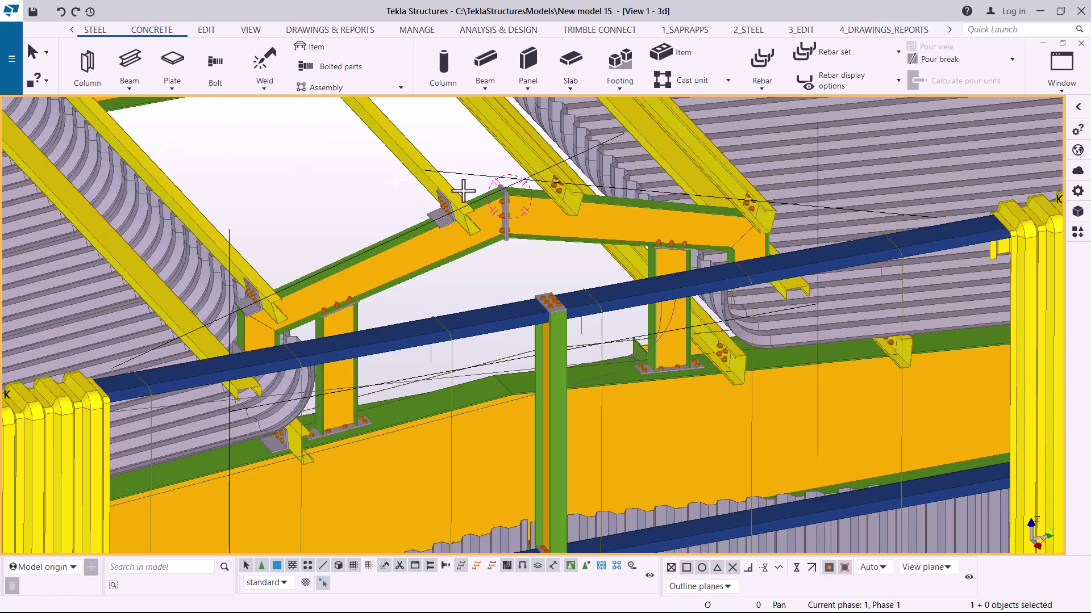
pyautogui.click(492, 192)
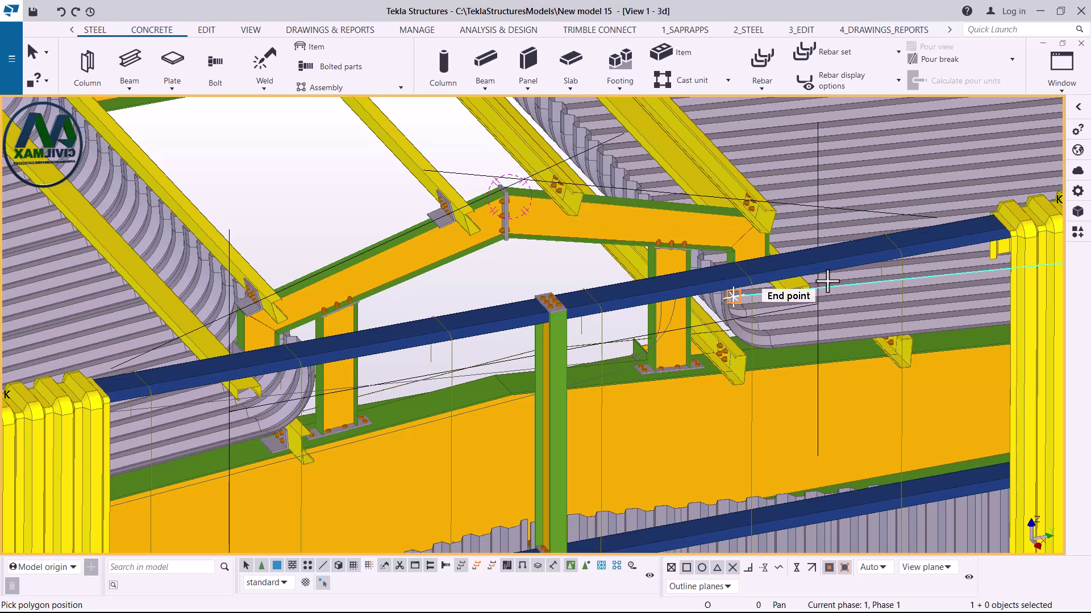
pyautogui.rightClick(312, 177)
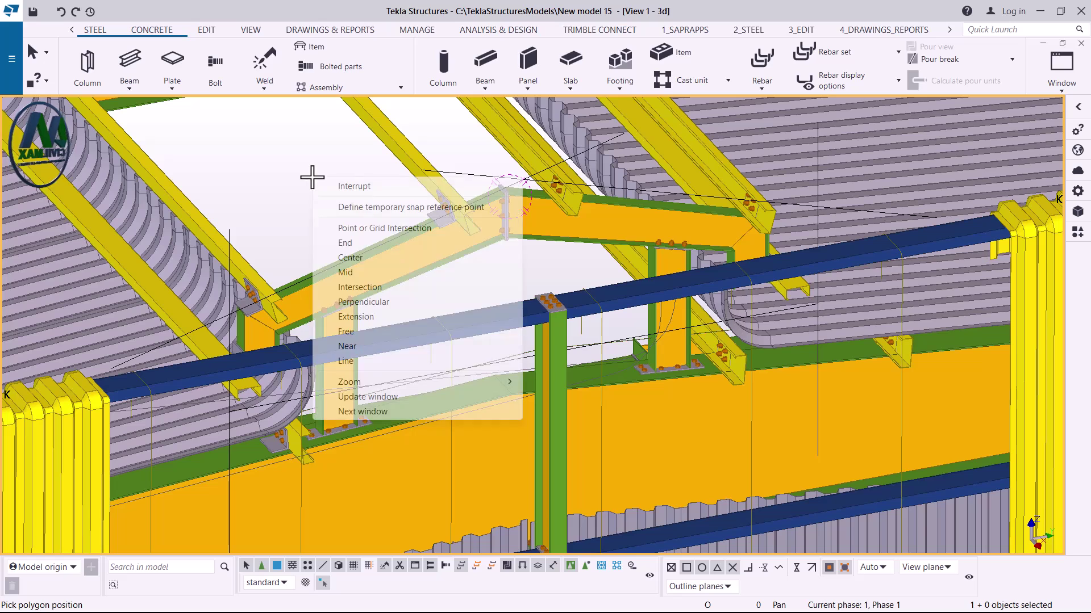
pyautogui.click(354, 186)
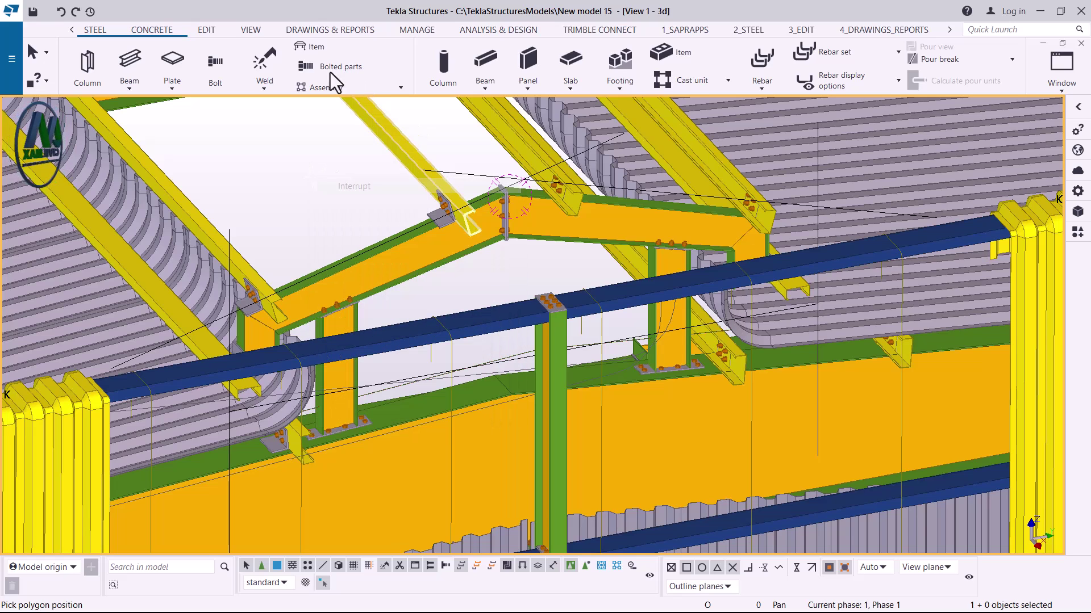
# Set the view point near the ridge and rotate the model to face the raised ridge frame from the gable end
pyautogui.click(250, 35)
pyautogui.click(598, 74)
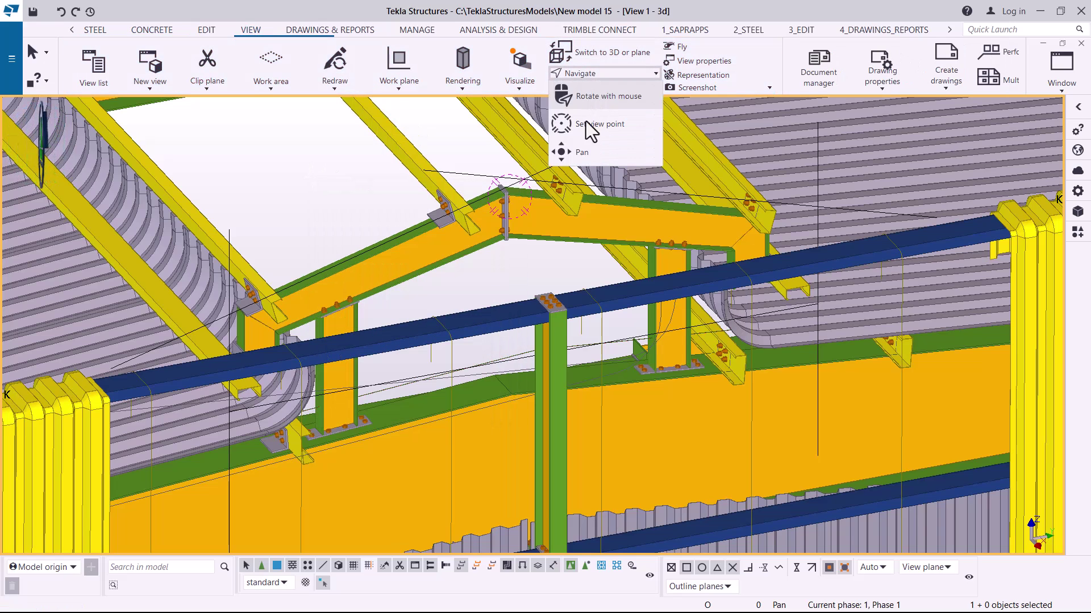
pyautogui.click(585, 121)
pyautogui.click(560, 206)
pyautogui.moveTo(574, 212)
pyautogui.keyDown('ctrl'); pyautogui.mouseDown(button='middle')
pyautogui.moveTo(557, 190)
pyautogui.moveTo(562, 207)
pyautogui.mouseUp(button='middle'); pyautogui.keyUp('ctrl')
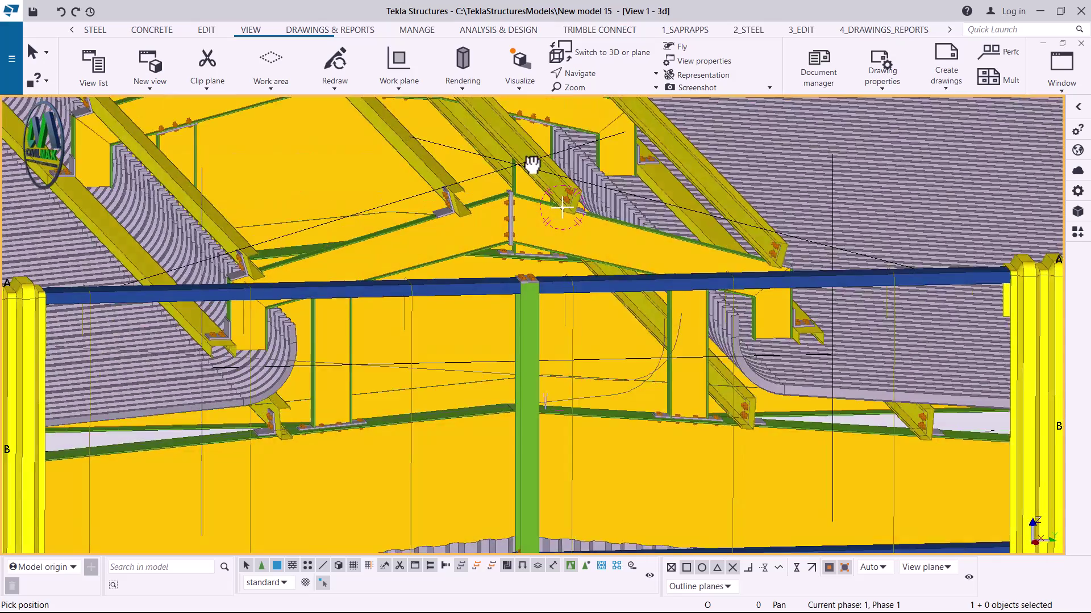
pyautogui.keyDown('ctrl'); pyautogui.moveTo(533, 164); pyautogui.dragTo(529, 84, button='middle'); pyautogui.keyUp('ctrl')
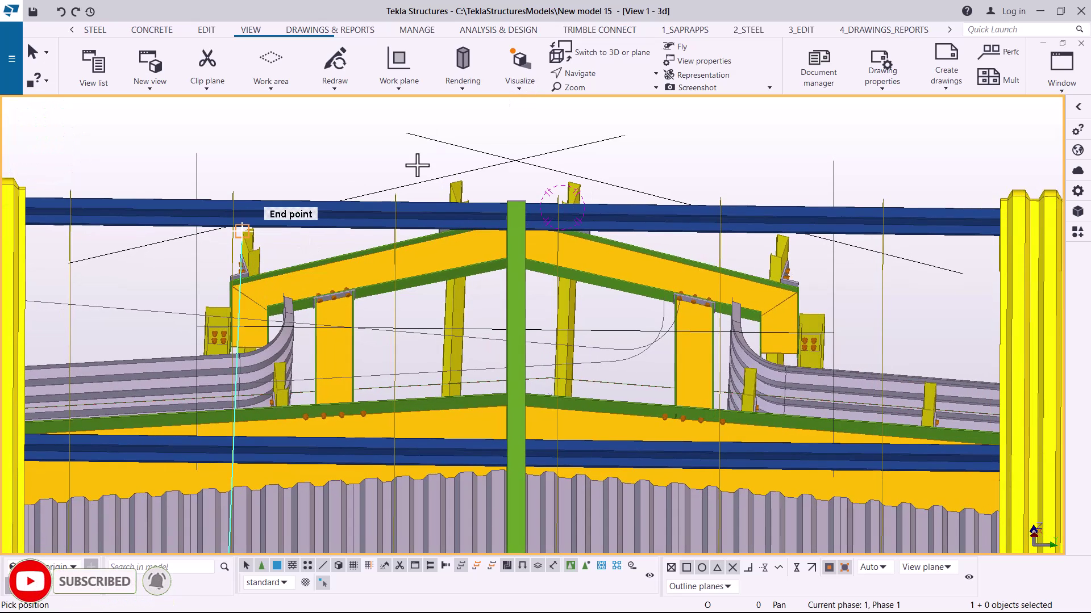
pyautogui.rightClick(680, 135)
pyautogui.click(714, 138)
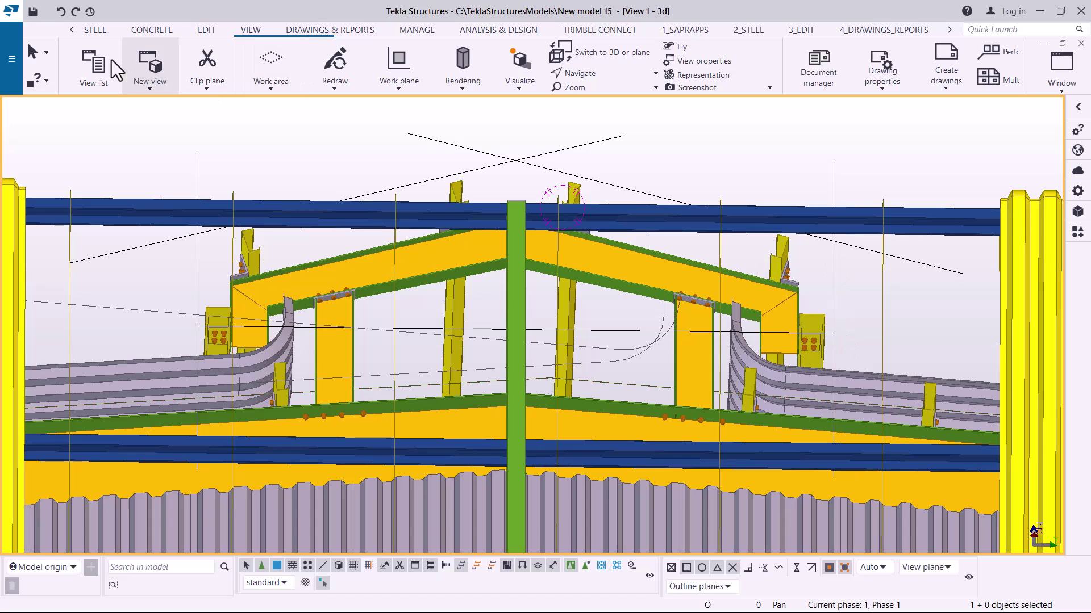
pyautogui.click(100, 31)
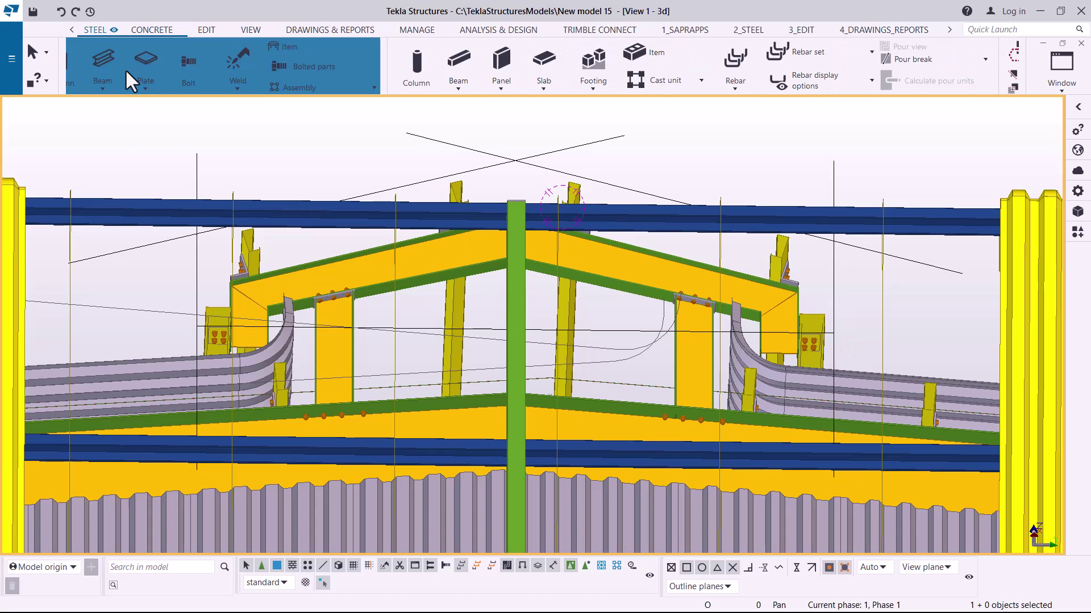
pyautogui.click(131, 91)
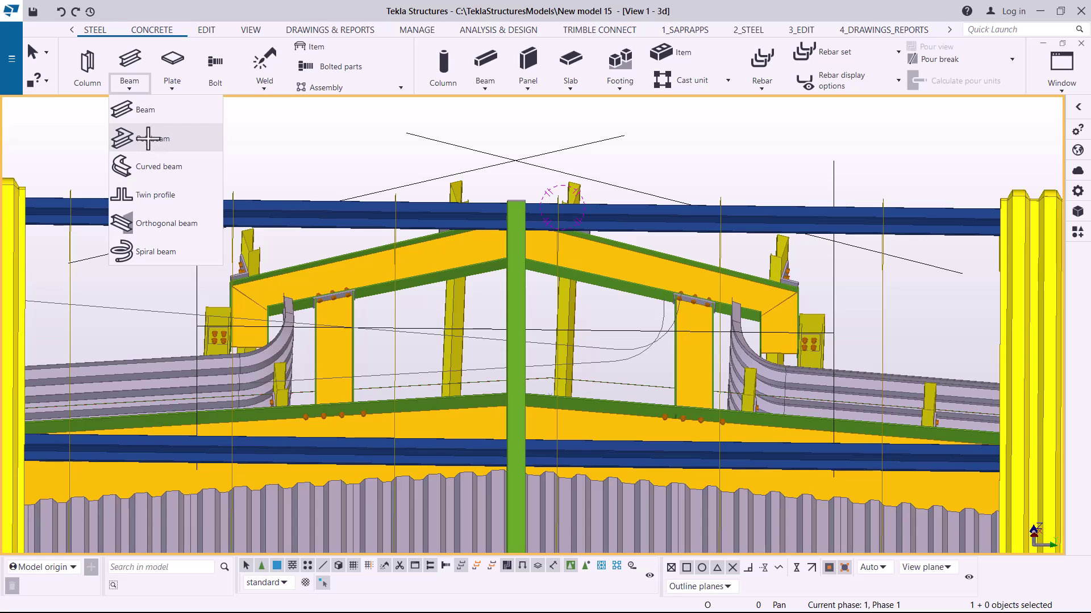
pyautogui.click(148, 138)
pyautogui.scroll(5, 210, 315)
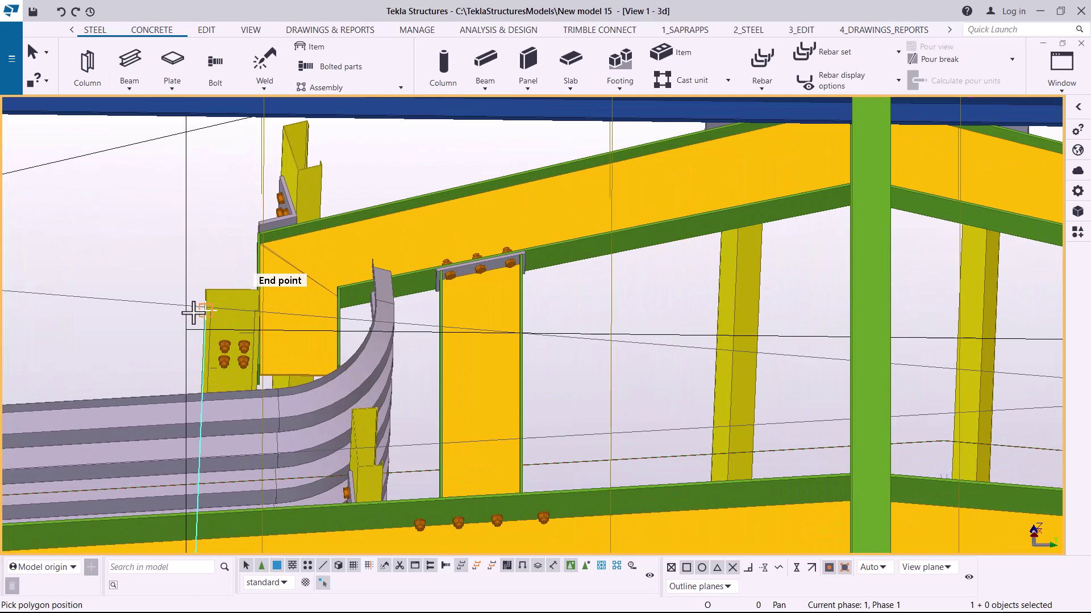
pyautogui.click(186, 306)
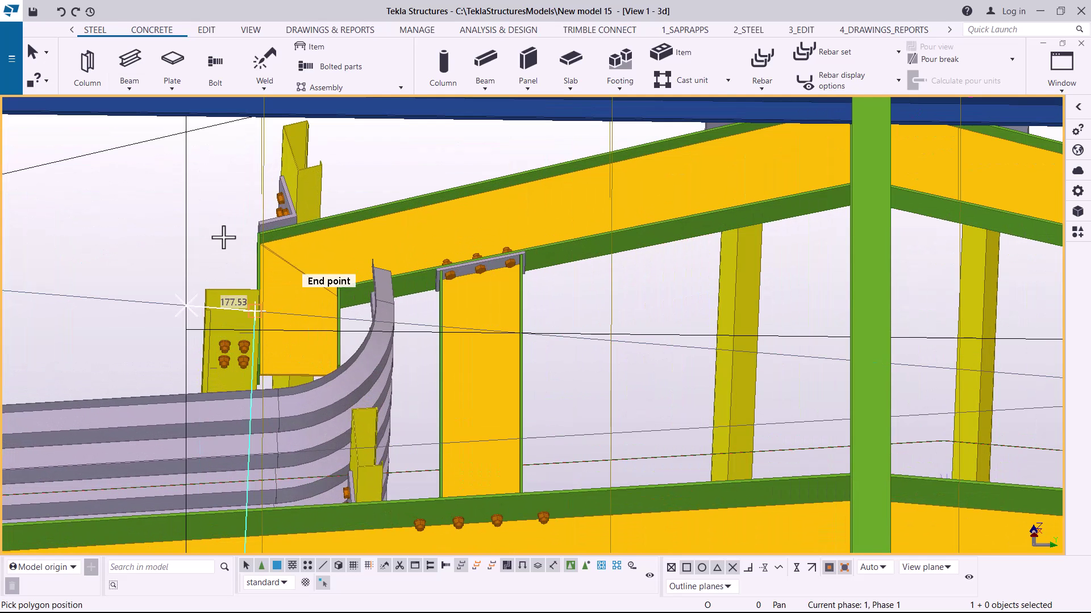
pyautogui.rightClick(211, 193)
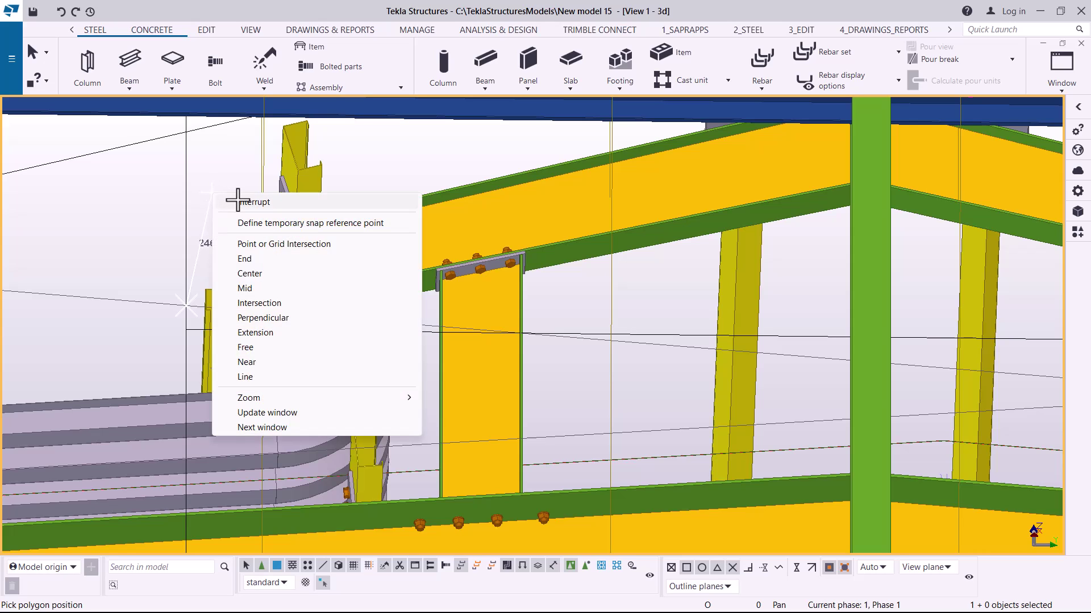
pyautogui.click(244, 426)
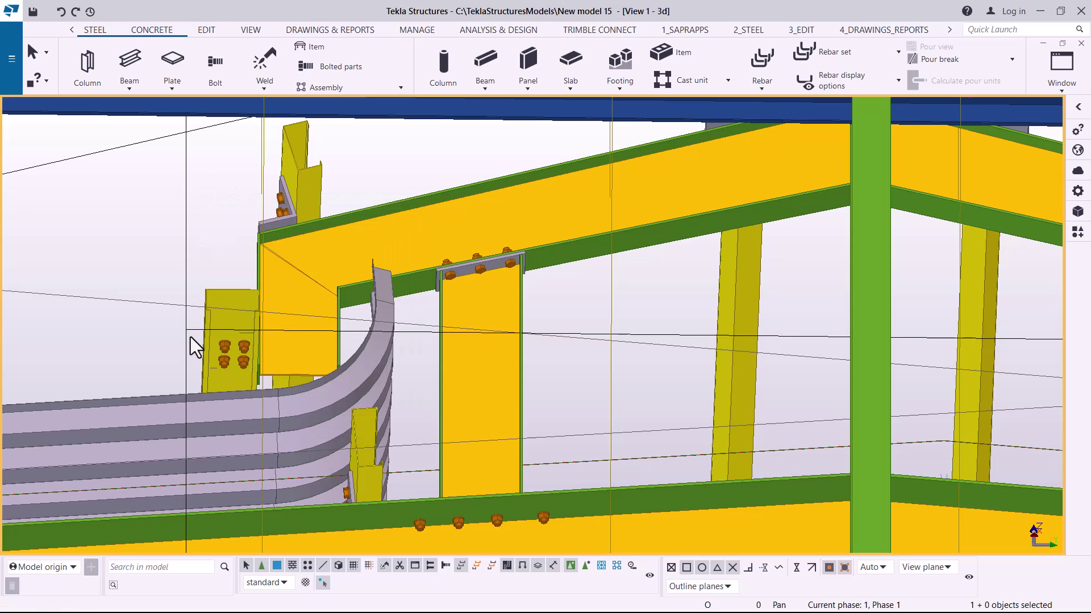
pyautogui.scroll(-5, 185, 329)
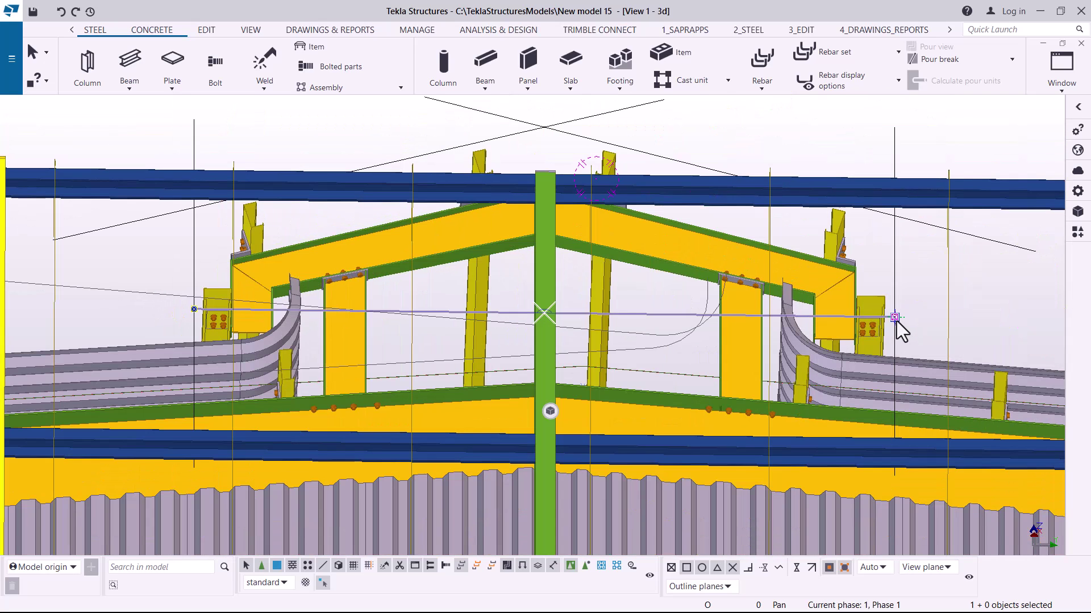
pyautogui.click(894, 218)
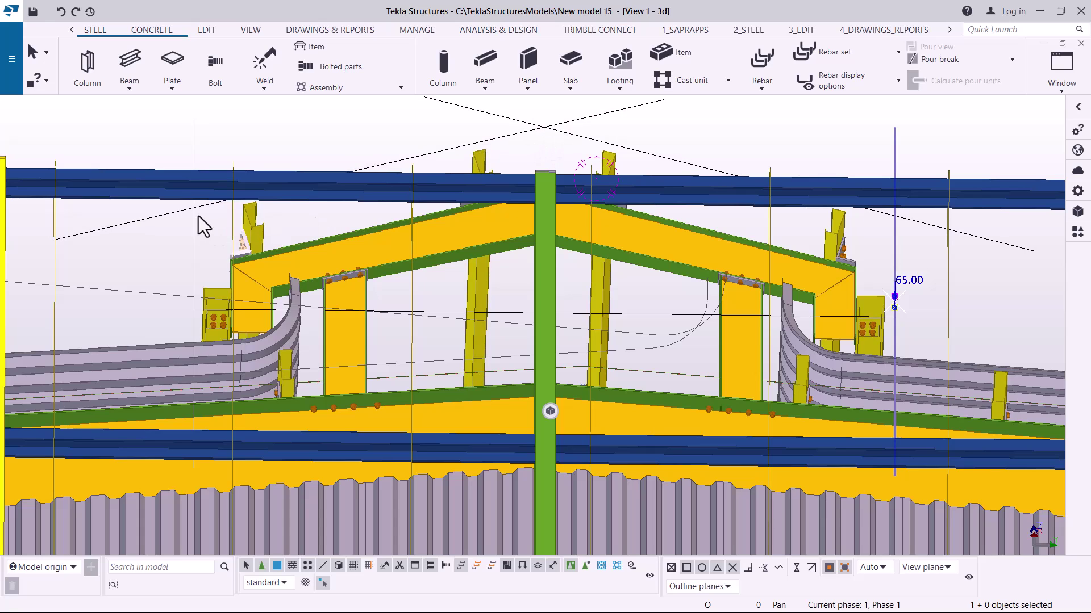
pyautogui.click(288, 304)
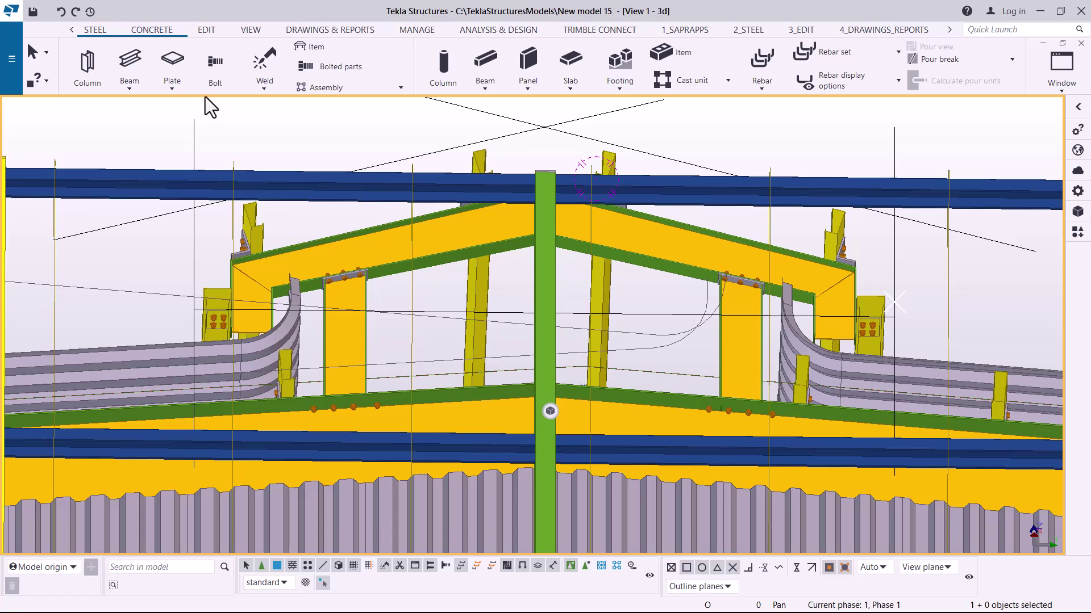
# Start a steel polybeam at one end of the horizontal construction line and run it up the vertical line to the sloping construction line
pyautogui.click(125, 90)
pyautogui.click(145, 141)
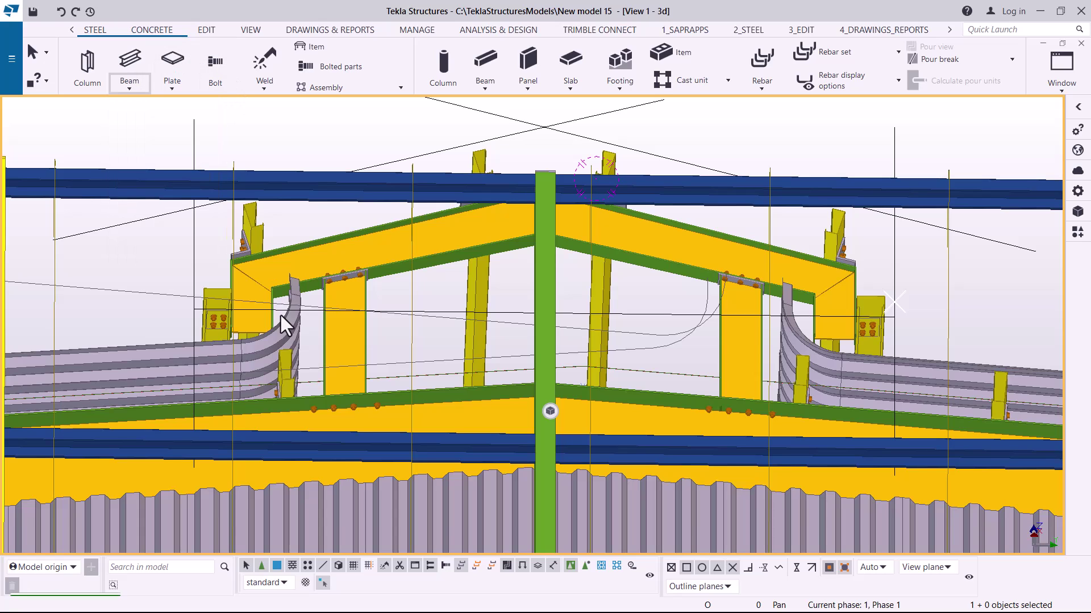
pyautogui.scroll(4, 198, 315)
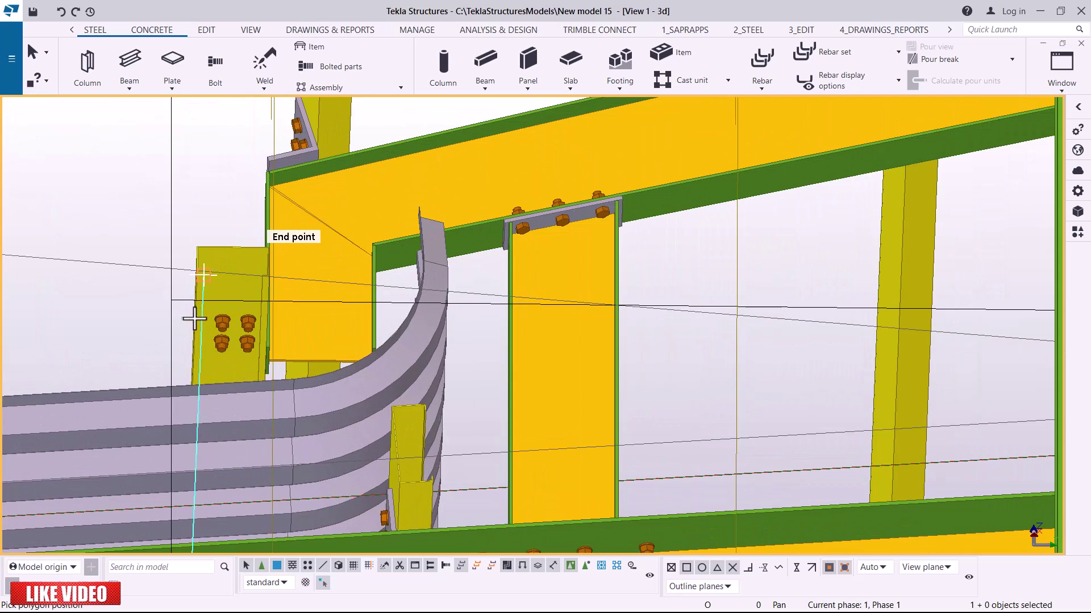
pyautogui.click(170, 302)
pyautogui.scroll(-2, 256, 415)
pyautogui.scroll(-2, 256, 415)
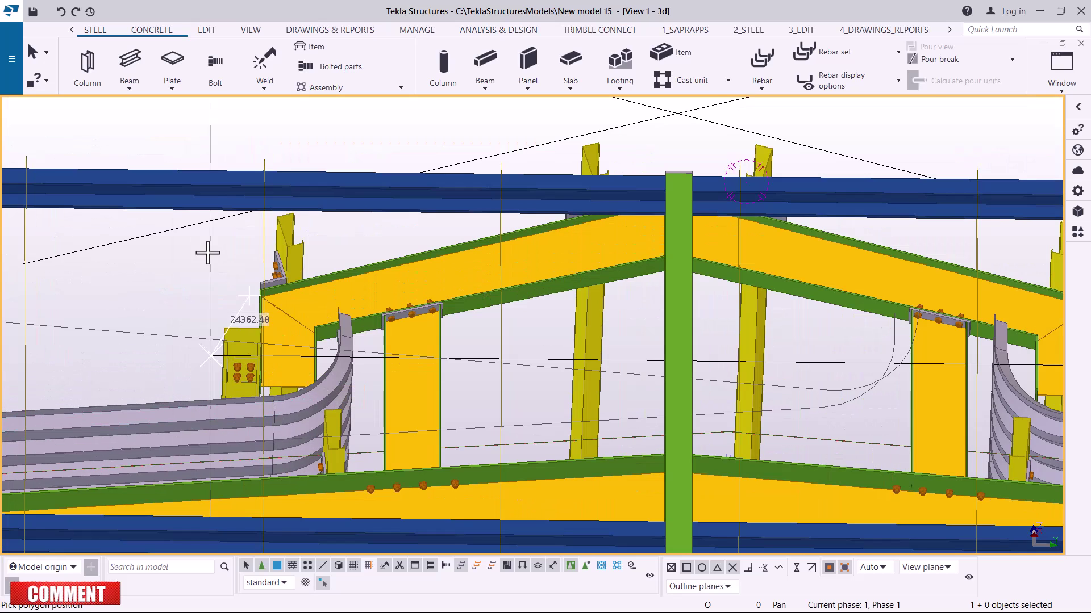
pyautogui.scroll(2, 214, 231)
pyautogui.click(213, 215)
pyautogui.scroll(-3, 224, 236)
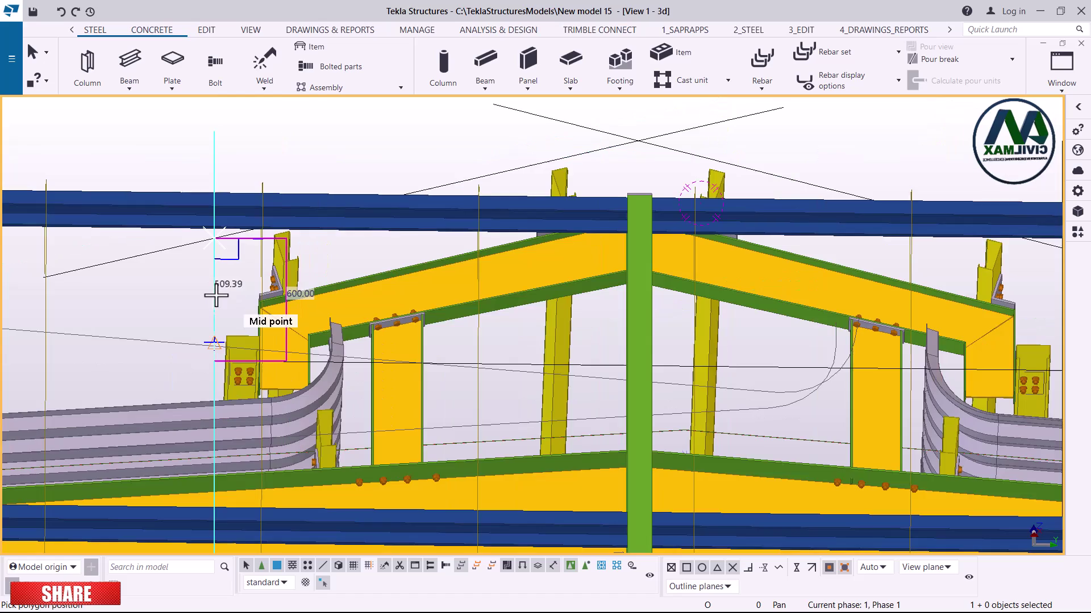
# Continue the polybeam through the apex intersection and the opposite slope intersection down to the horizontal line's other end, and finish it
pyautogui.scroll(1, 540, 175)
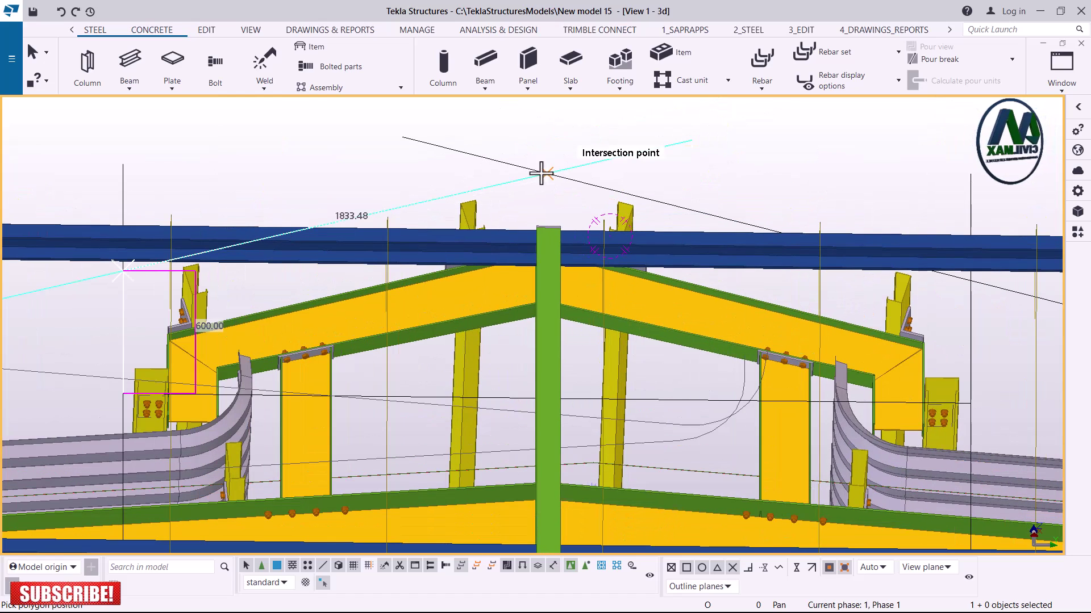
pyautogui.click(542, 174)
pyautogui.scroll(-2, 511, 164)
pyautogui.scroll(4, 794, 268)
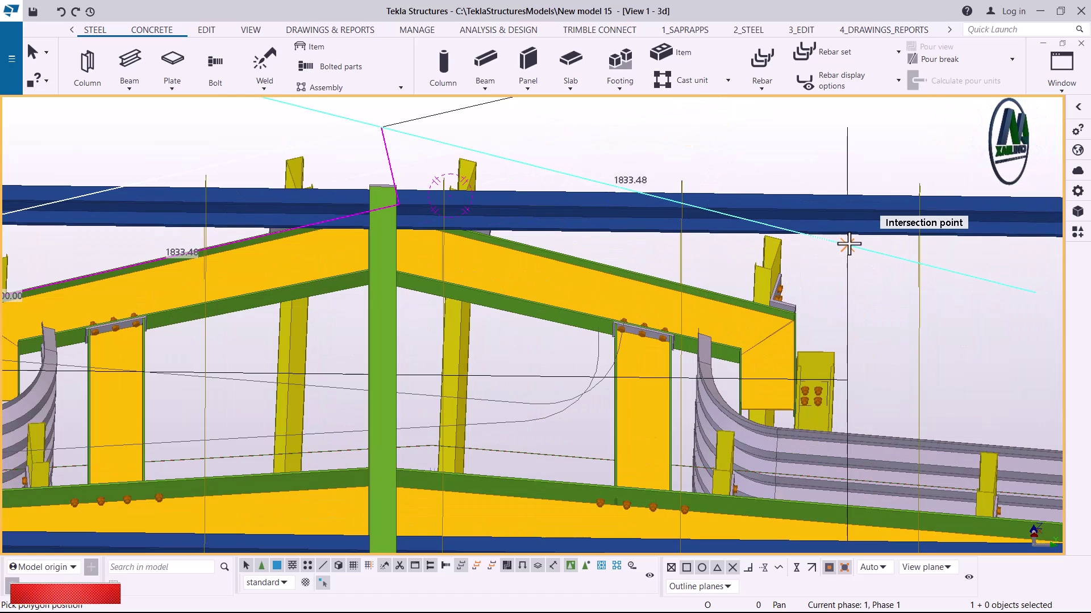
pyautogui.click(848, 244)
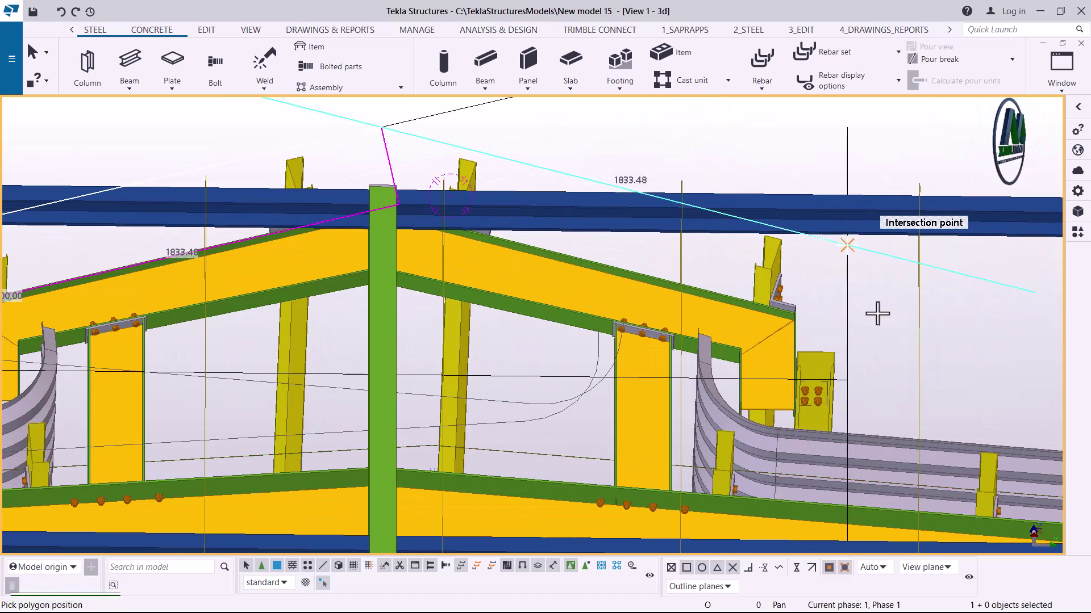
pyautogui.click(849, 379)
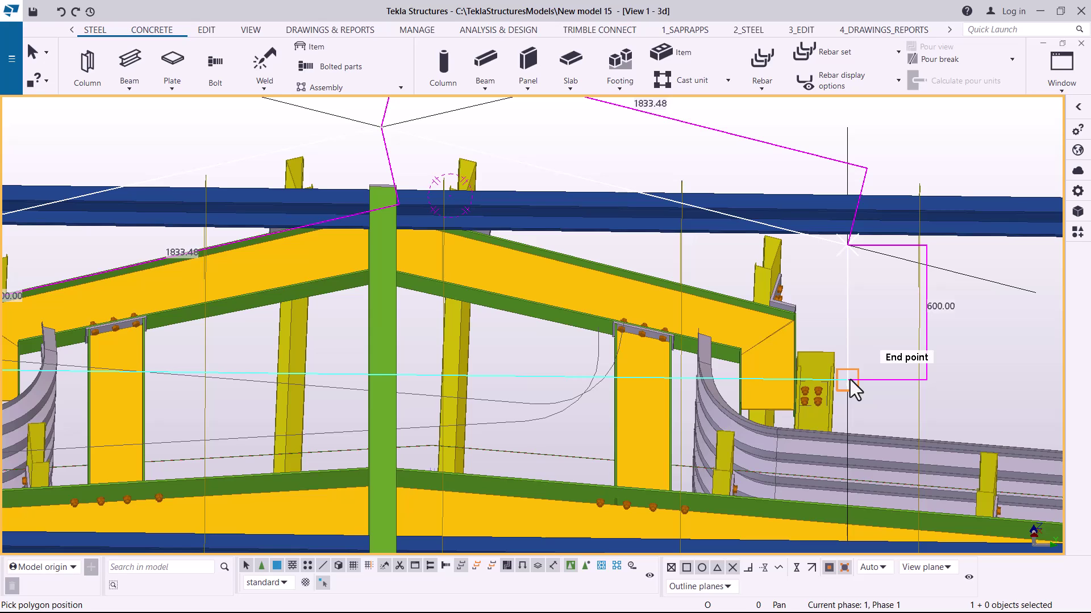
pyautogui.click(850, 380)
pyautogui.middleClick(849, 380)
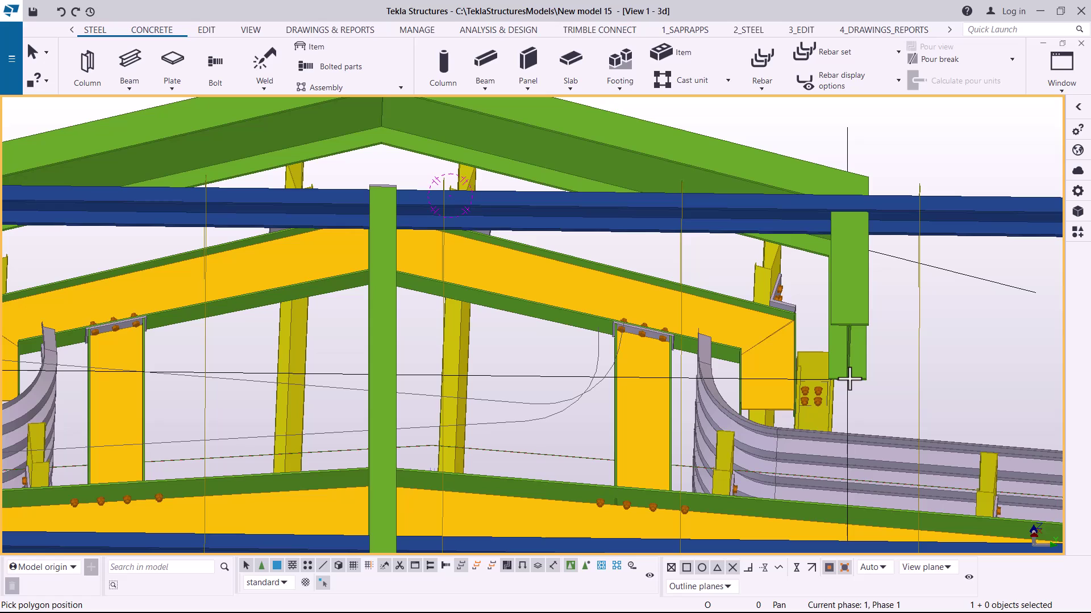
pyautogui.rightClick(813, 135)
pyautogui.click(829, 140)
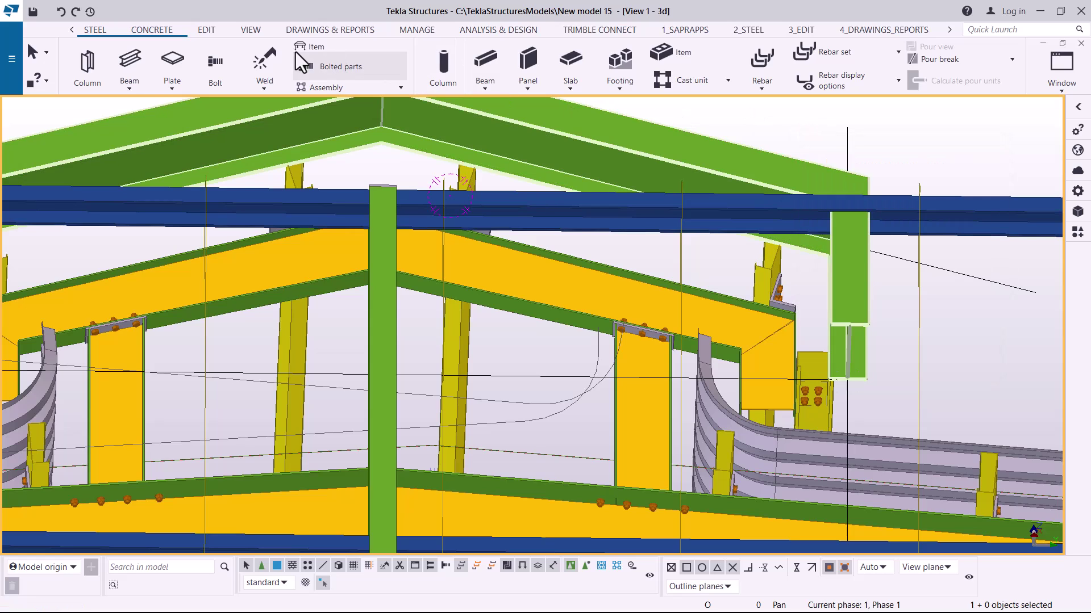
# Set a view point at the ridge and rotate the model to examine the new polybeam obliquely from above
pyautogui.click(251, 29)
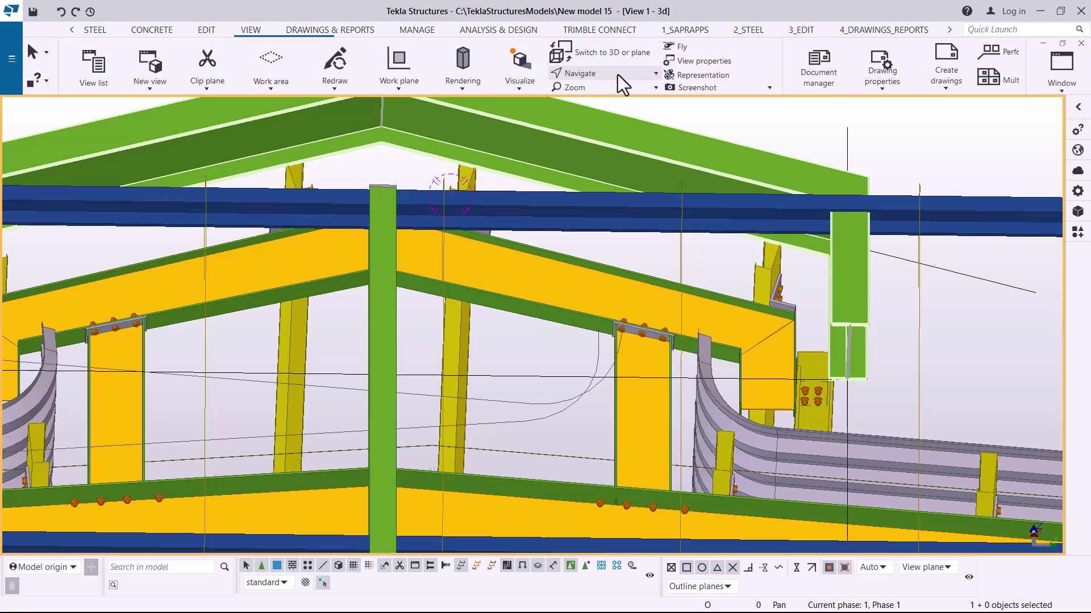
pyautogui.click(606, 76)
pyautogui.click(600, 94)
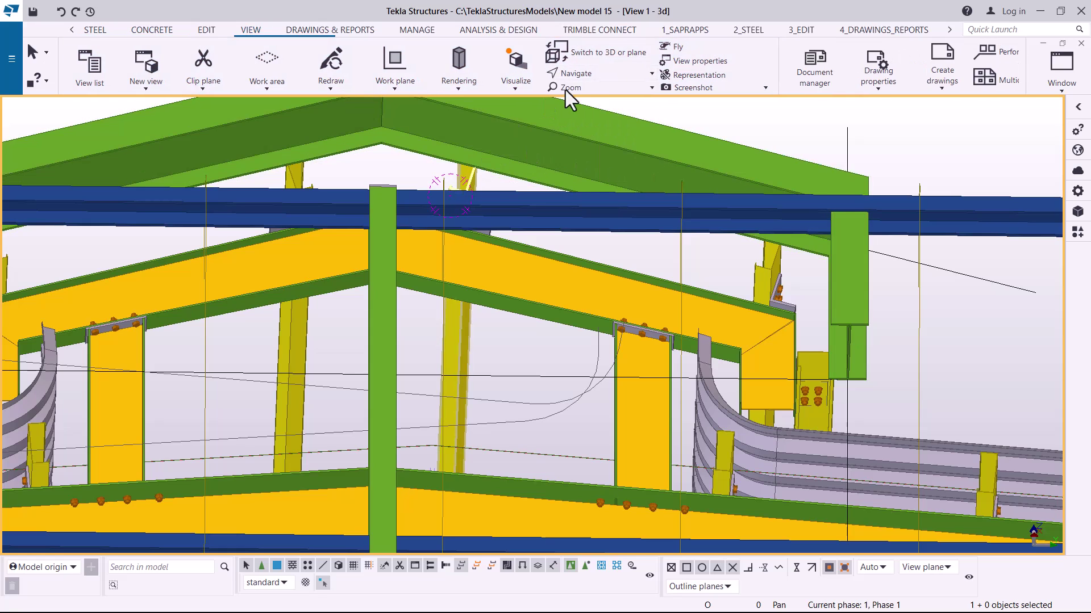
pyautogui.click(590, 74)
pyautogui.click(526, 127)
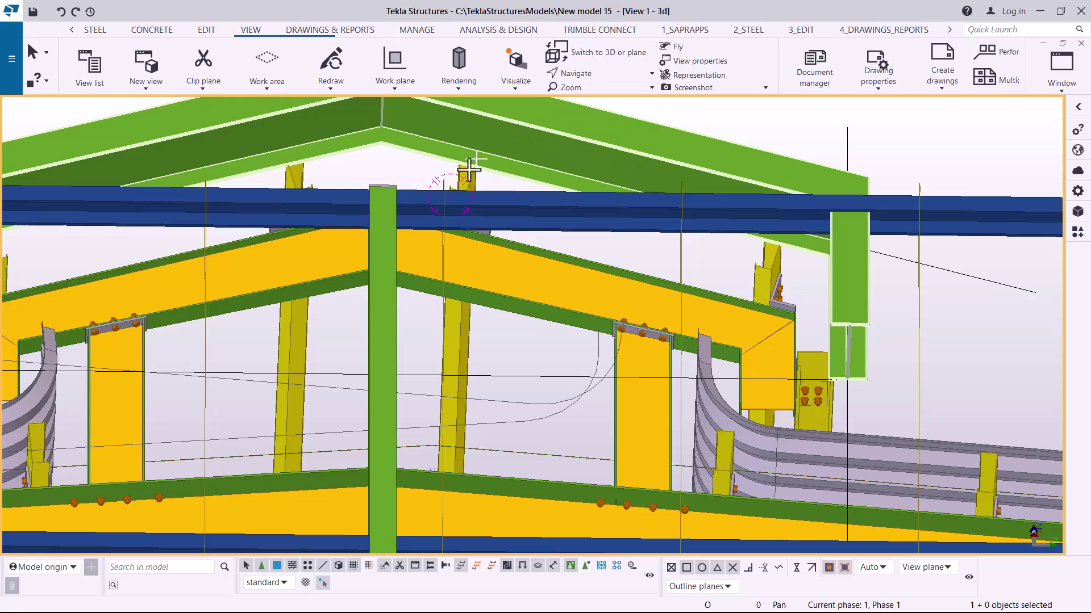
pyautogui.moveTo(475, 176); pyautogui.dragTo(410, 347)
pyautogui.scroll(-8, 410, 346)
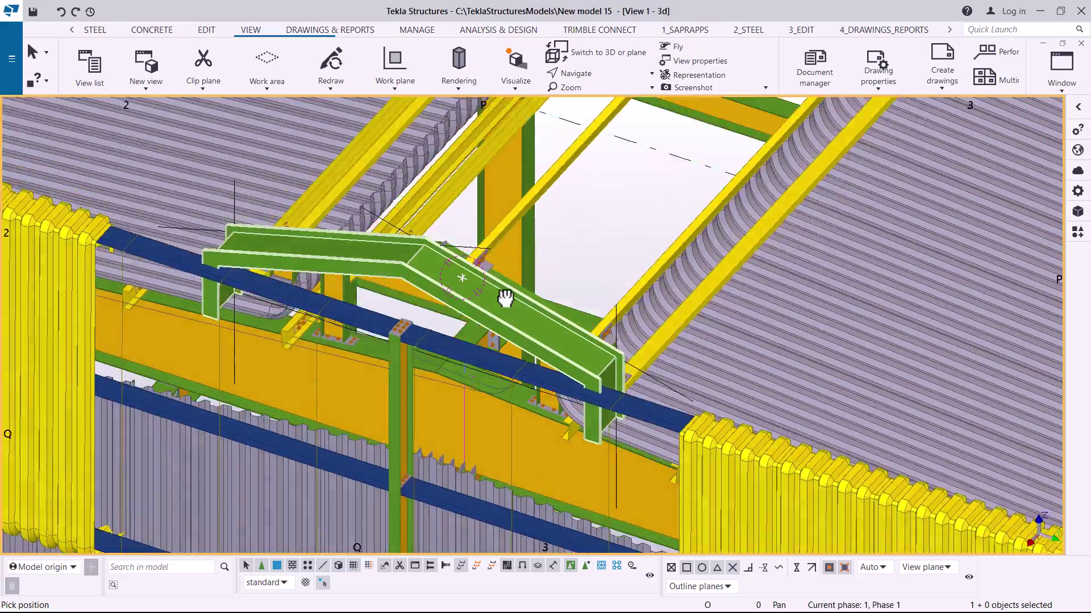
pyautogui.keyDown('ctrl'); pyautogui.moveTo(505, 297); pyautogui.dragTo(481, 314, button='middle'); pyautogui.keyUp('ctrl')
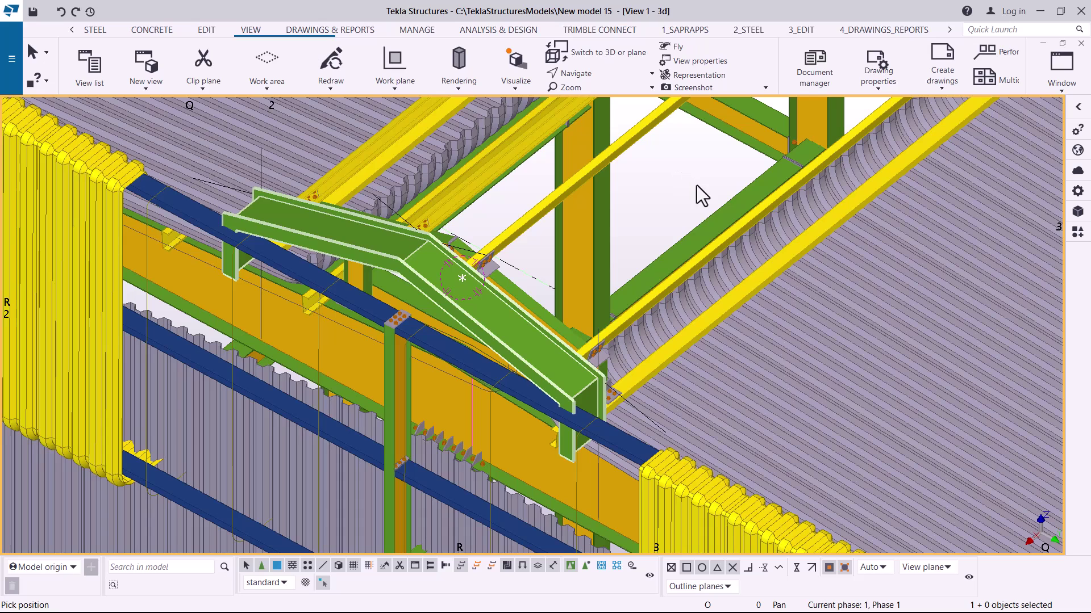
pyautogui.rightClick(677, 180)
pyautogui.click(704, 193)
pyautogui.rightClick(666, 152)
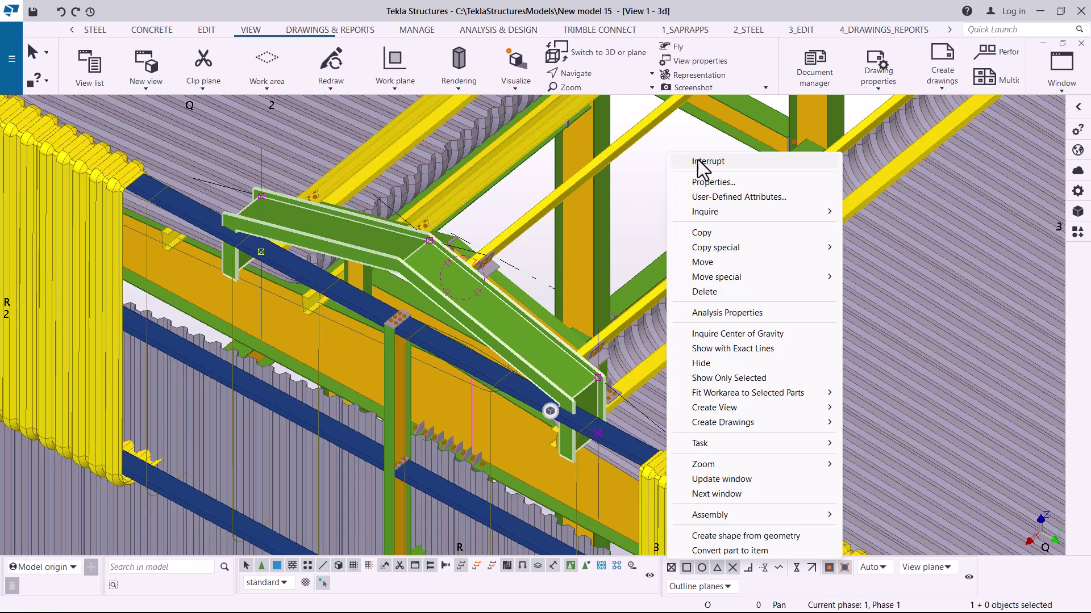
pyautogui.click(702, 163)
# Open the properties of a curved roofing sheet and copy its profile name, PANEL1
pyautogui.click(872, 353)
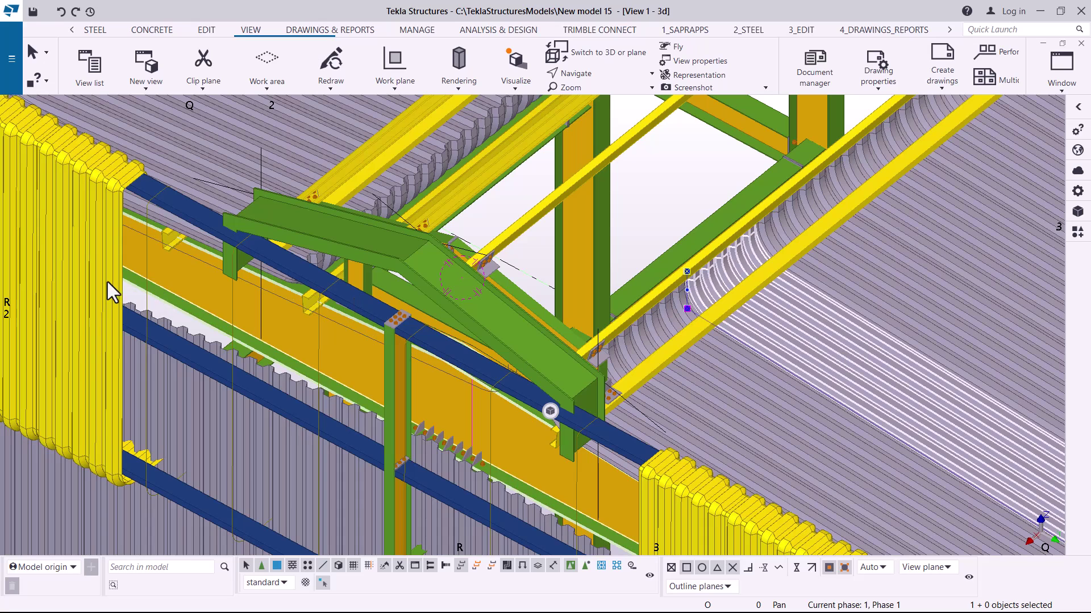
pyautogui.doubleClick(902, 281)
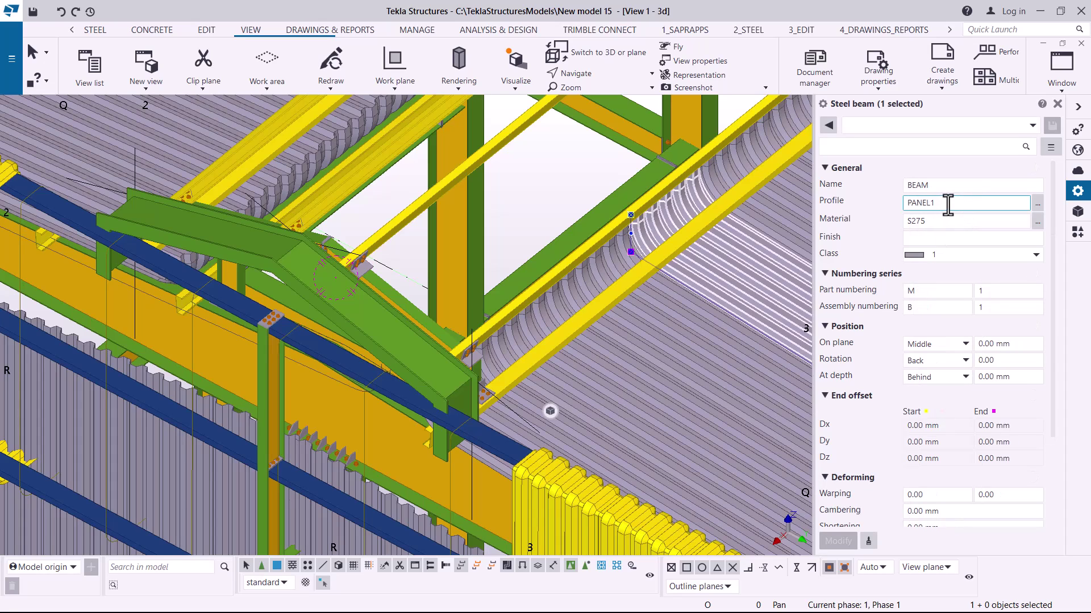
pyautogui.moveTo(948, 205); pyautogui.dragTo(905, 209)
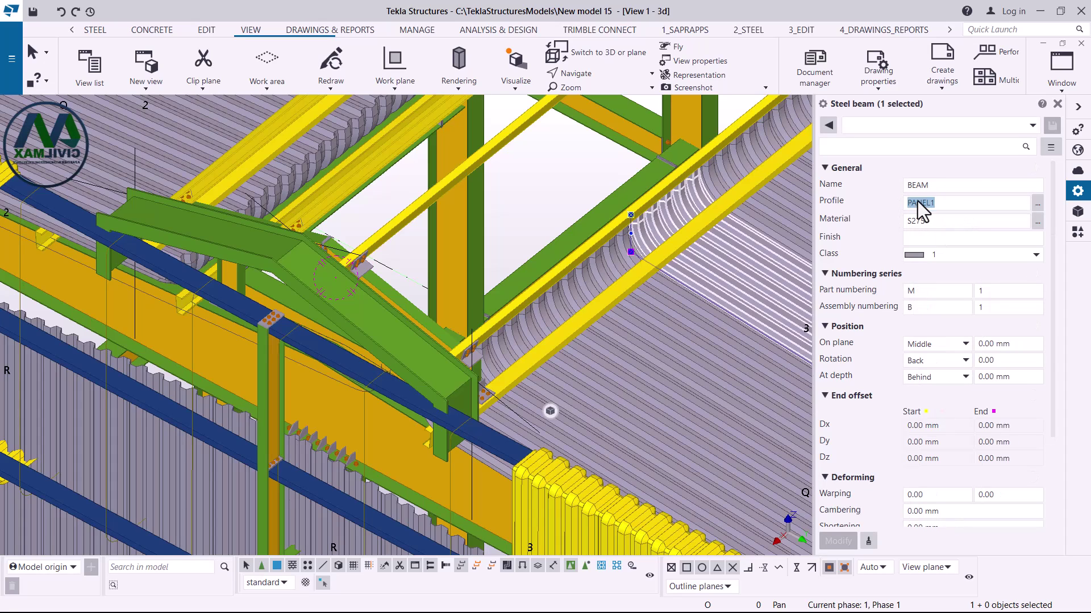
pyautogui.rightClick(918, 202)
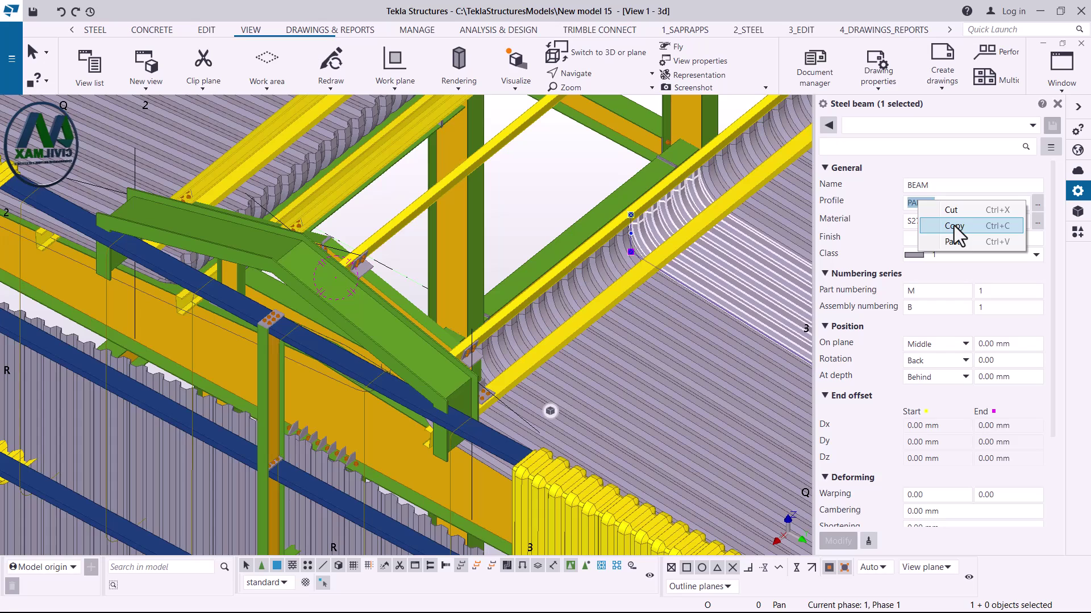
# Set the ridge polybeam's profile to PANEL1 and apply the modification
pyautogui.click(369, 301)
pyautogui.click(362, 317)
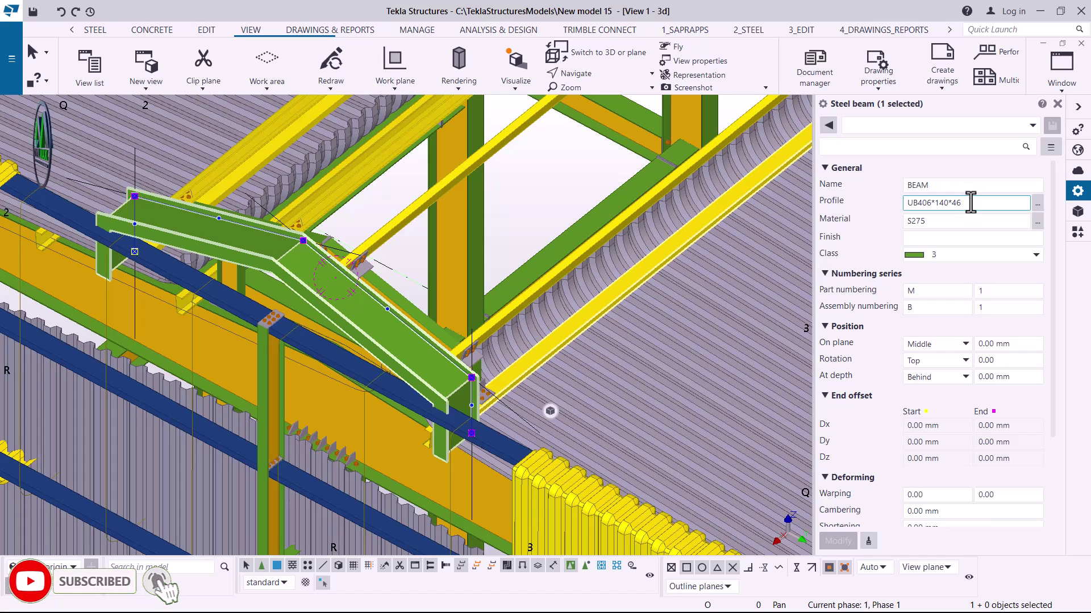
pyautogui.doubleClick(933, 204)
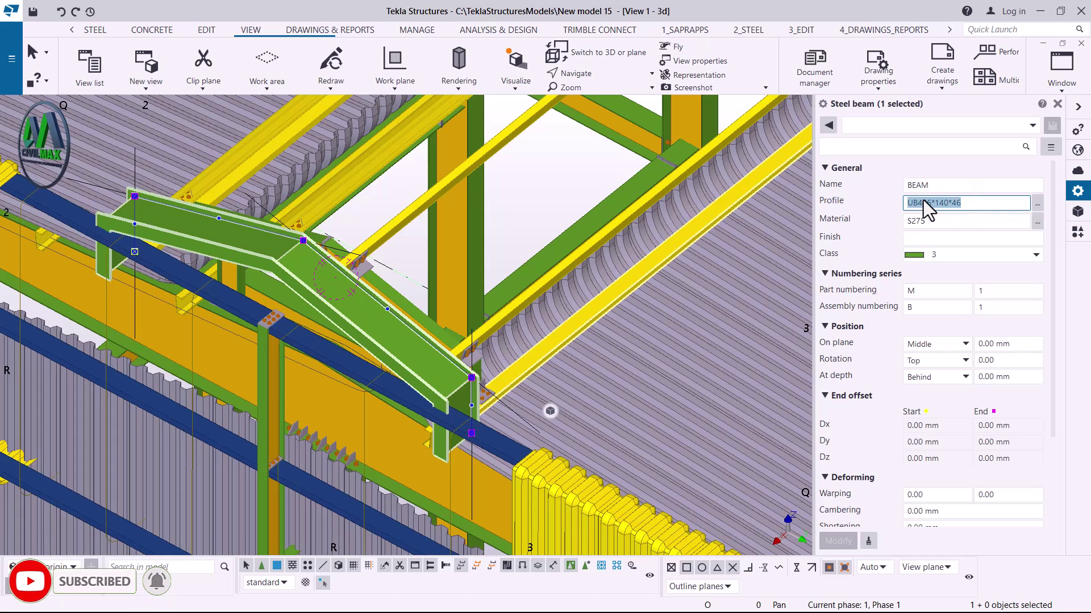
pyautogui.rightClick(919, 203)
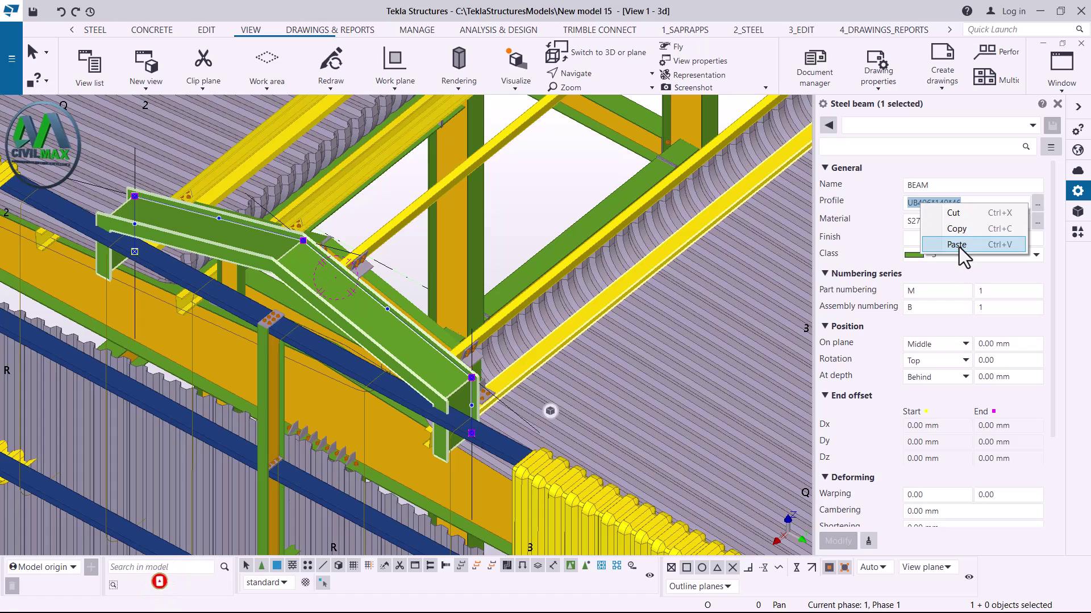
pyautogui.click(959, 246)
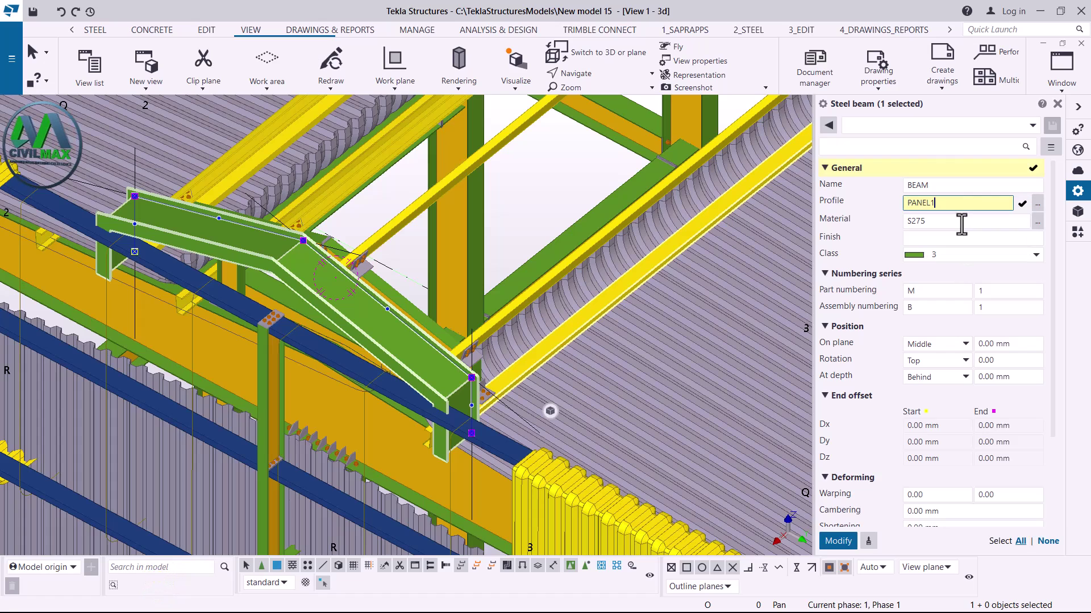
pyautogui.click(839, 543)
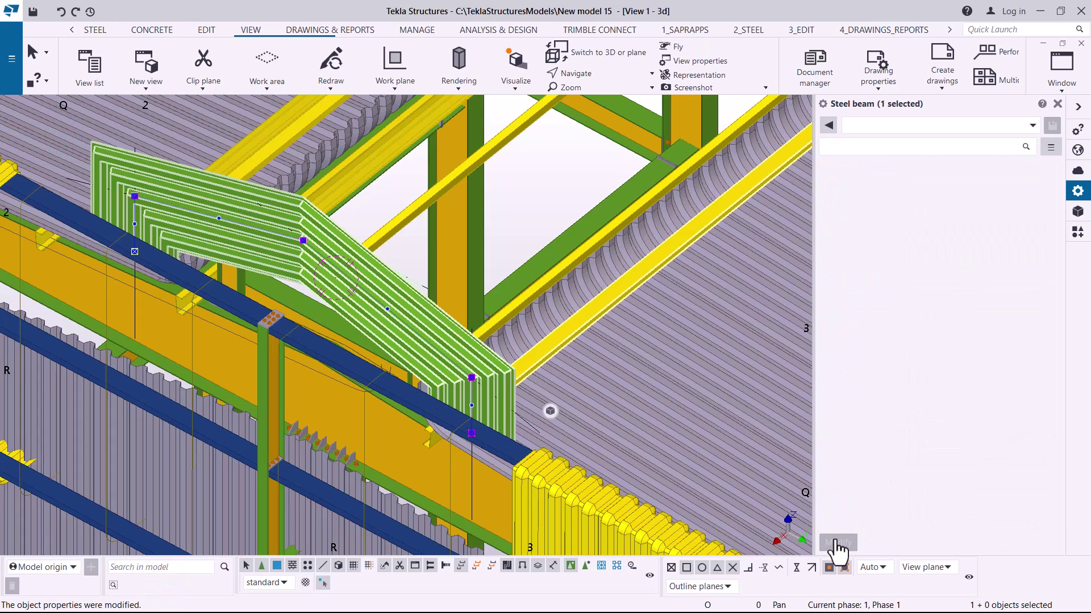
# Set the ridge polybeam's rotation to Back and apply the modification
pyautogui.click(591, 75)
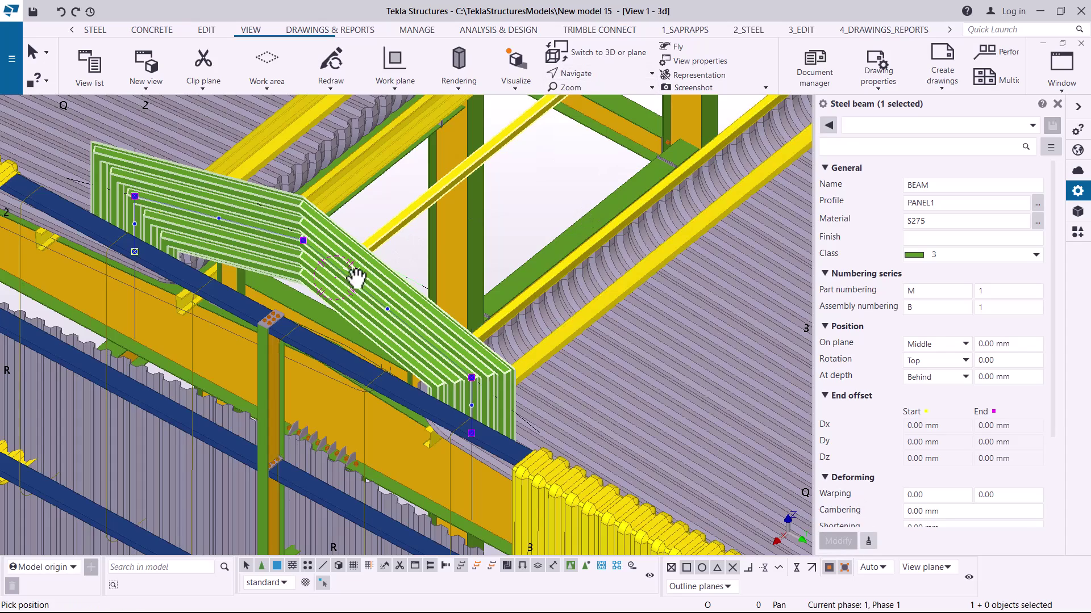
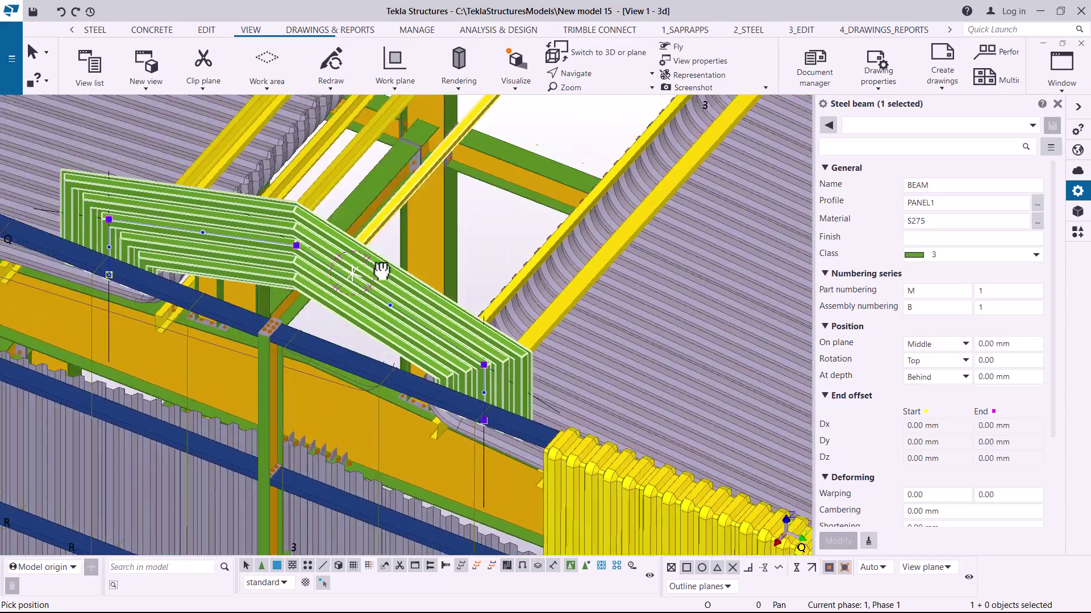
pyautogui.rightClick(451, 244)
pyautogui.click(484, 253)
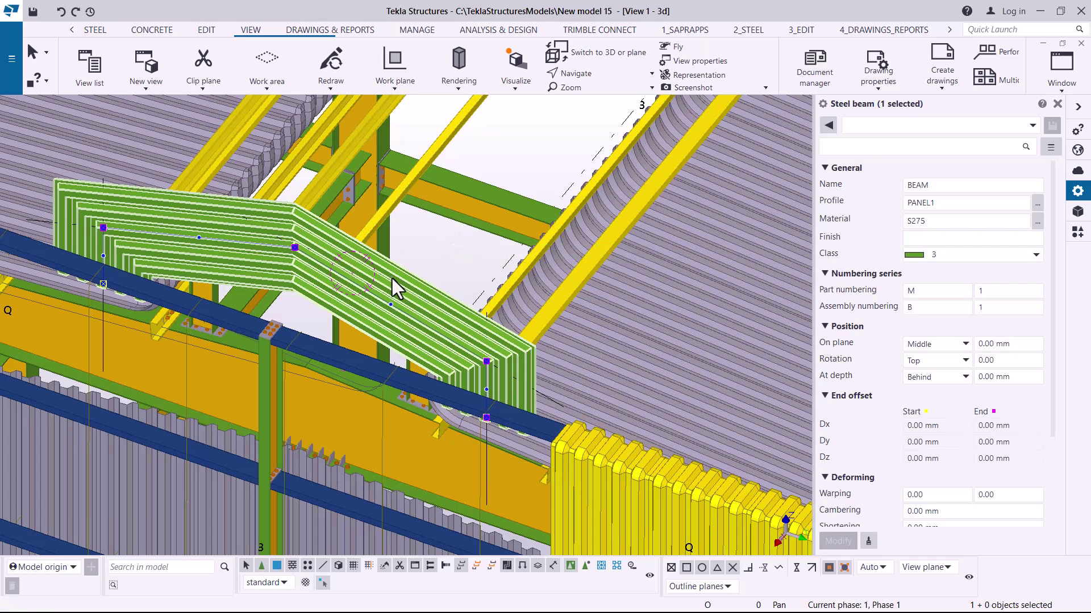
pyautogui.click(964, 344)
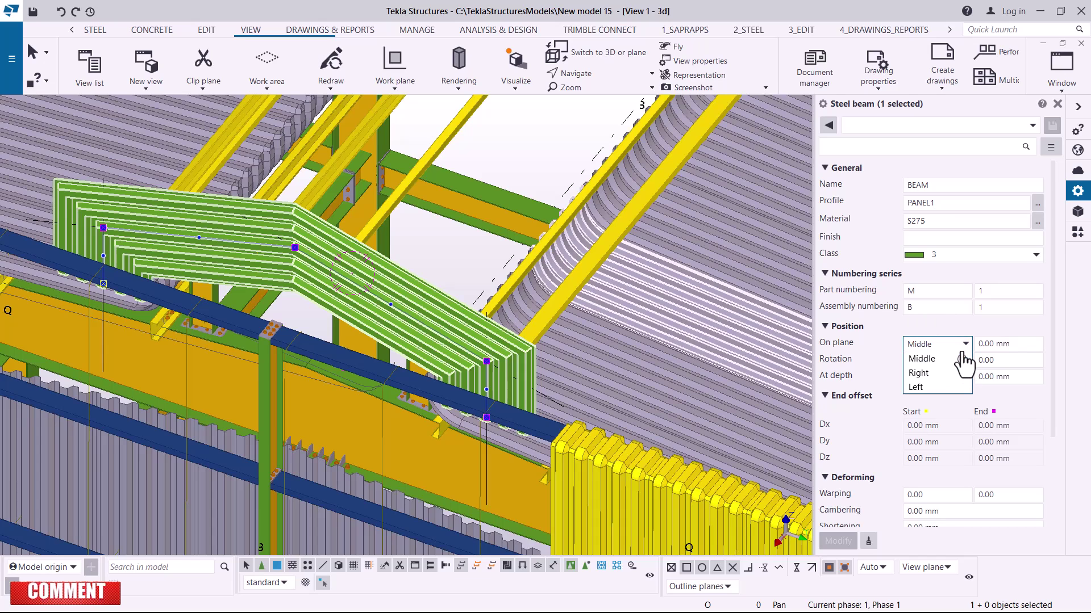
pyautogui.click(969, 361)
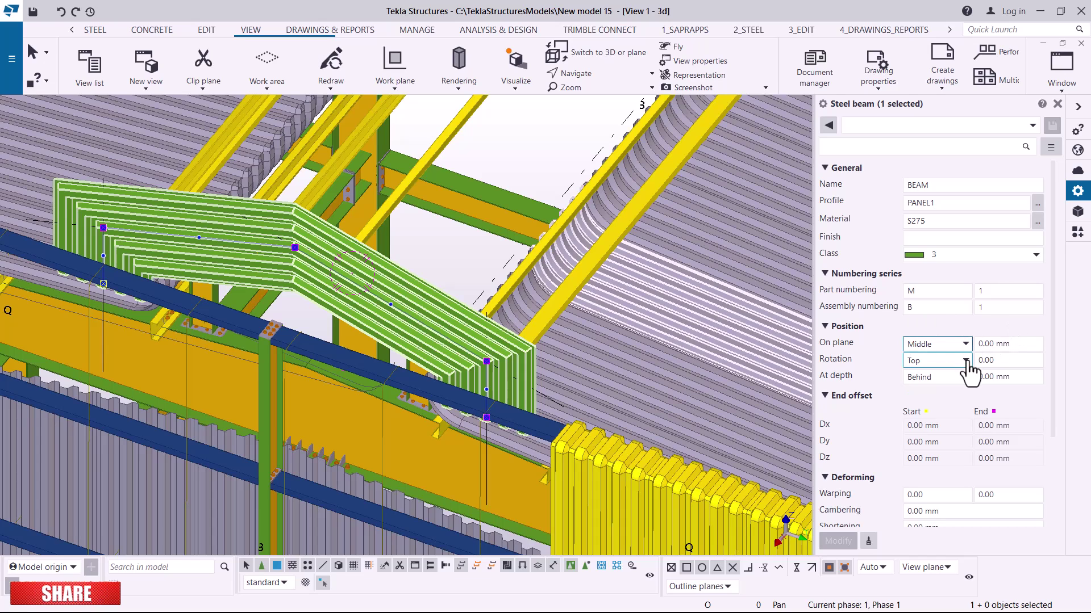
pyautogui.click(966, 361)
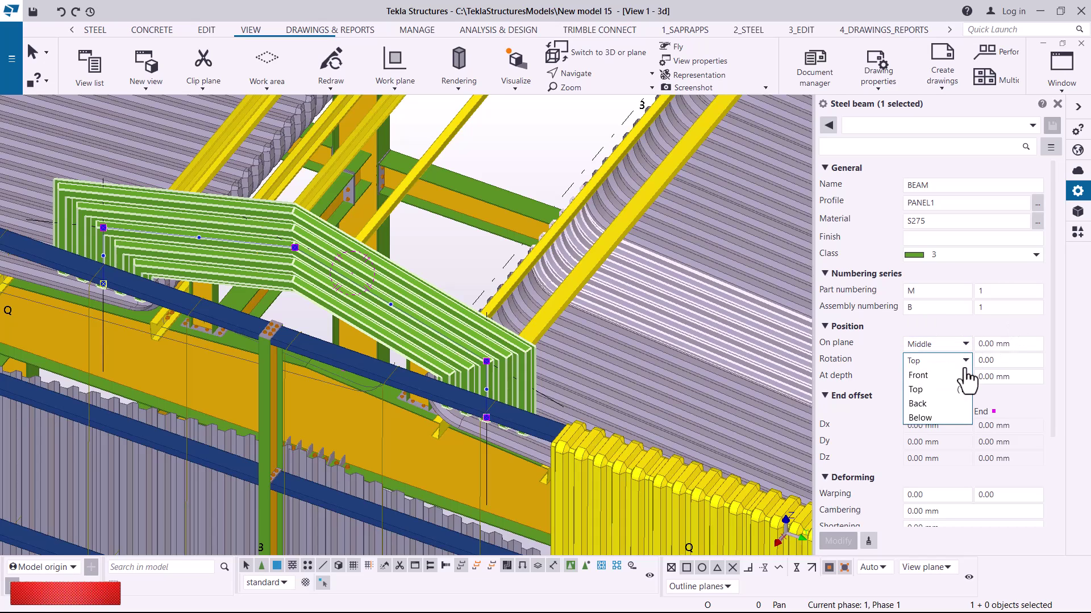
pyautogui.click(932, 403)
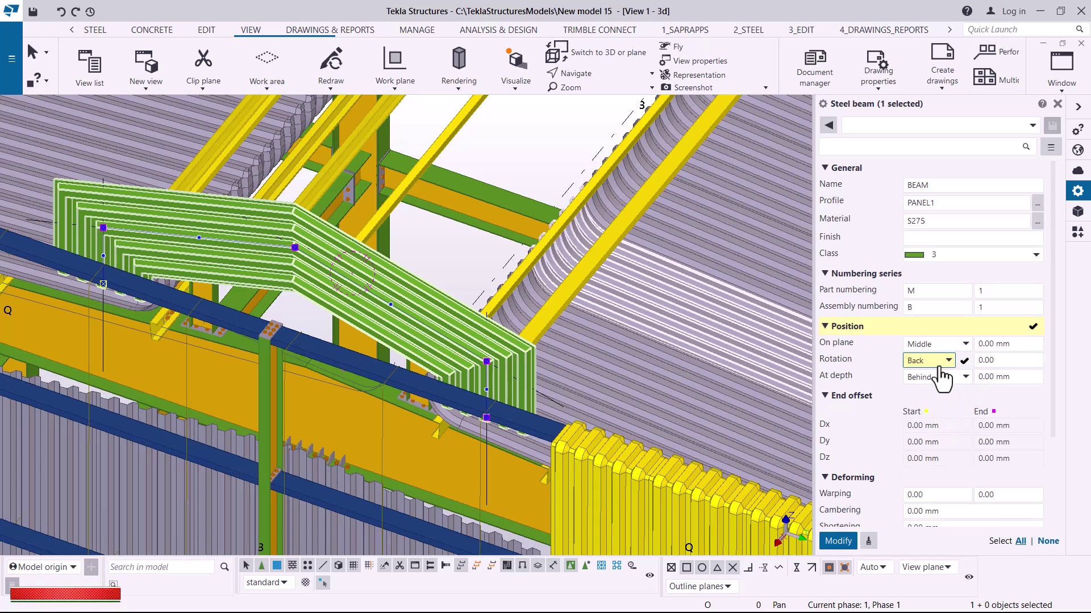
pyautogui.click(837, 542)
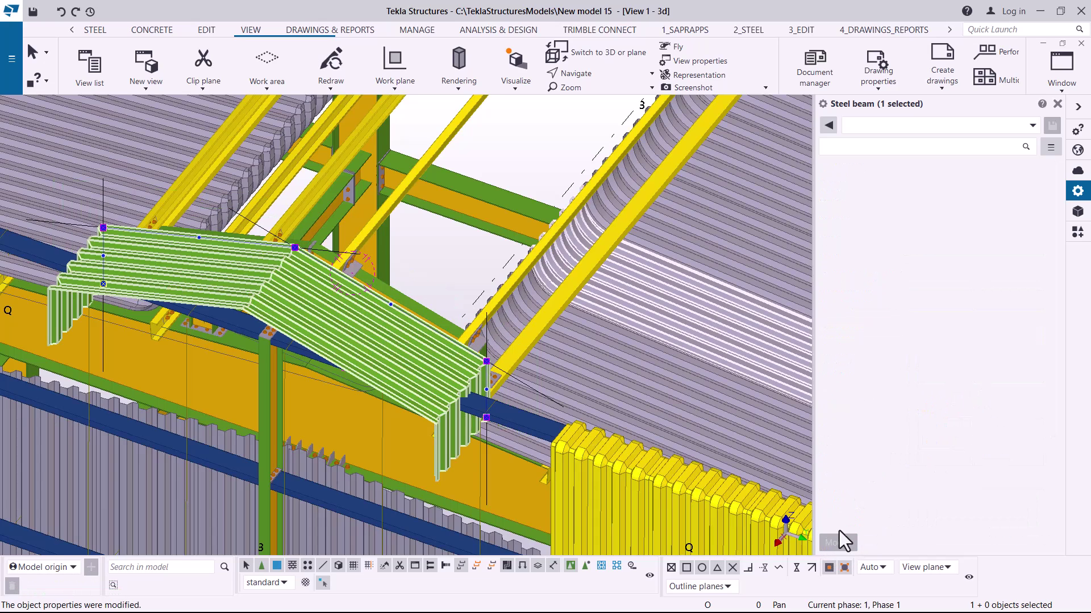
# Set the ridge sheet's at-depth position to Front and apply the modification
pyautogui.scroll(4, 267, 278)
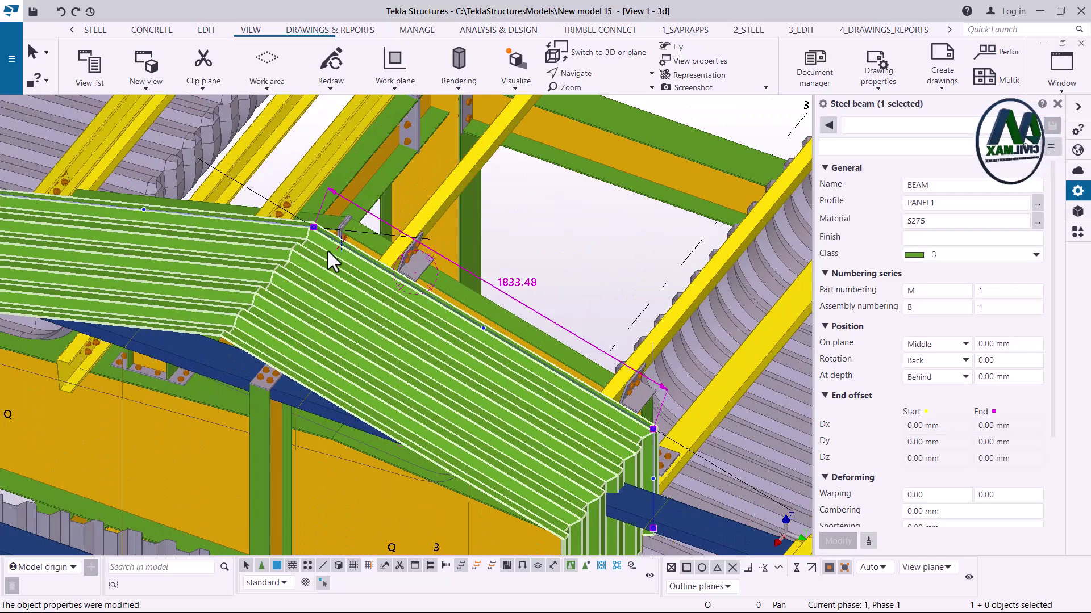
pyautogui.scroll(-2, 323, 251)
pyautogui.keyDown('ctrl'); pyautogui.moveTo(322, 251); pyautogui.dragTo(590, 97, button='middle'); pyautogui.keyUp('ctrl')
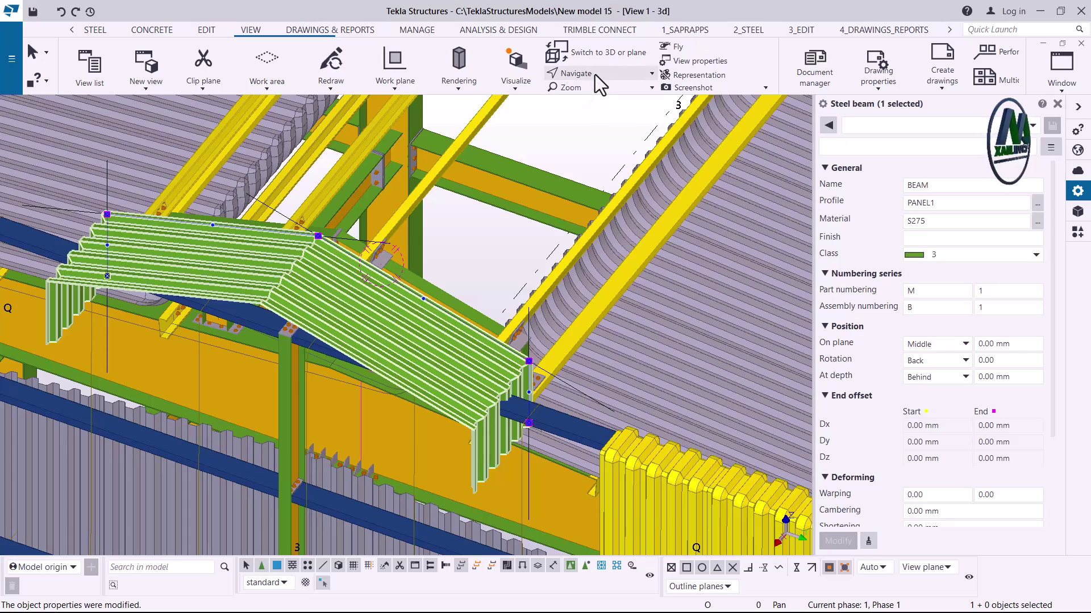
pyautogui.click(596, 74)
pyautogui.click(606, 100)
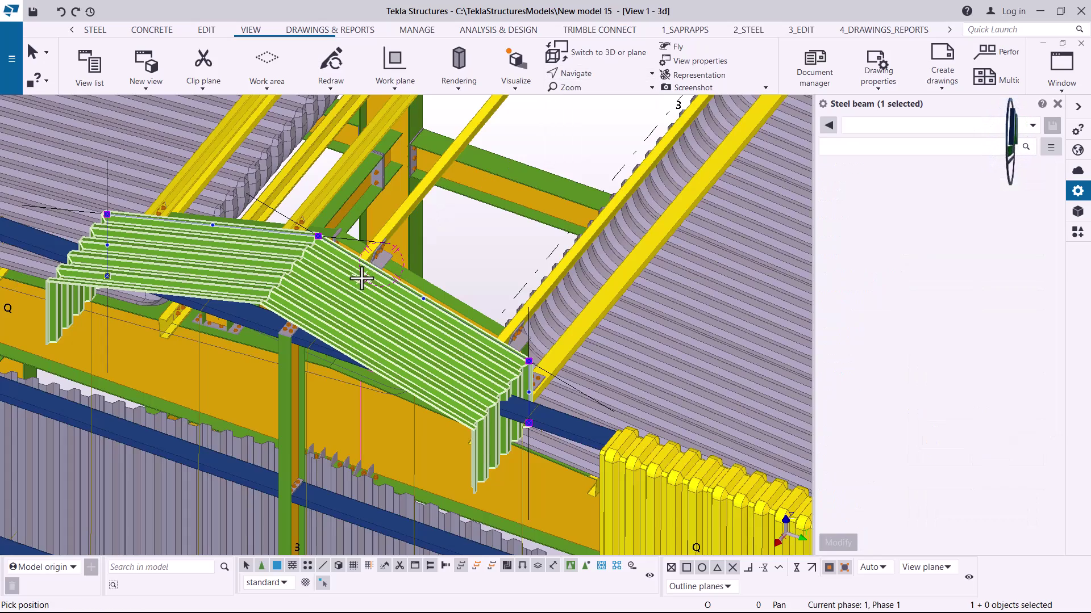
pyautogui.keyDown('ctrl'); pyautogui.moveTo(360, 239); pyautogui.dragTo(321, 440, button='middle'); pyautogui.keyUp('ctrl')
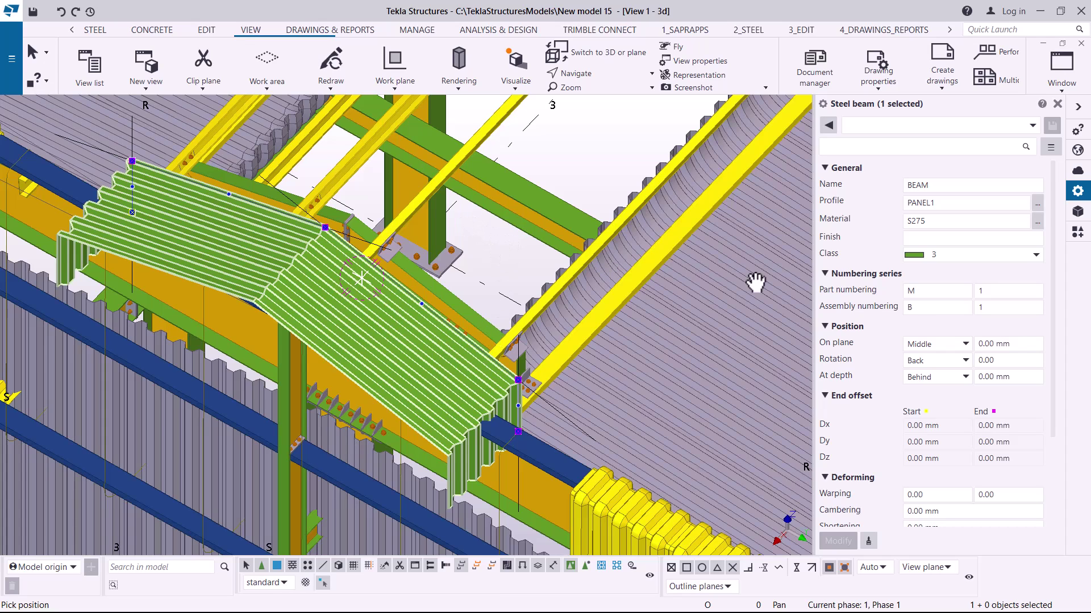
pyautogui.click(965, 380)
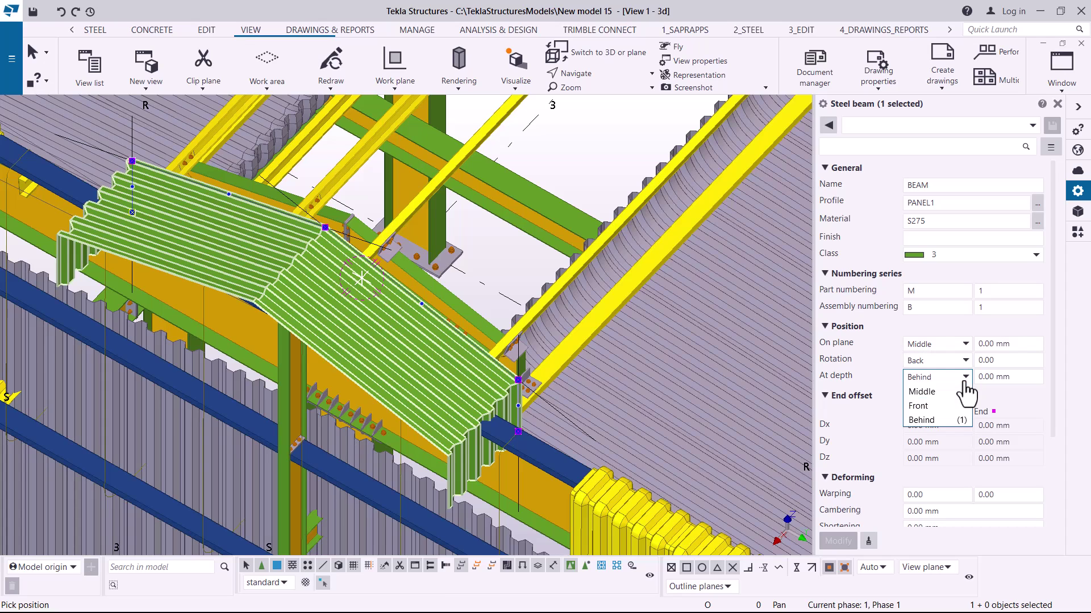
pyautogui.click(921, 421)
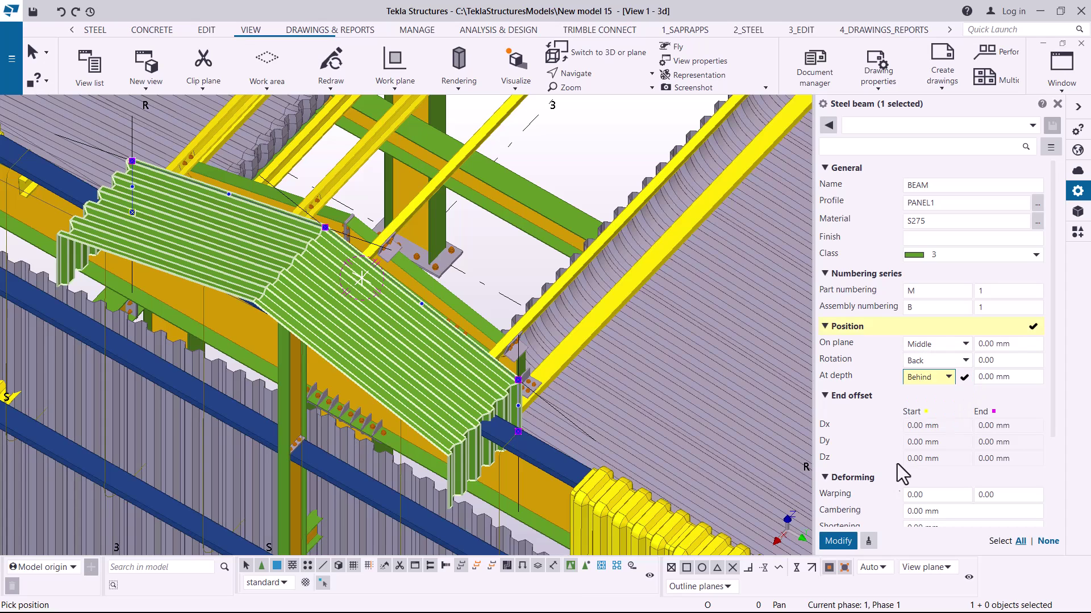
pyautogui.click(838, 546)
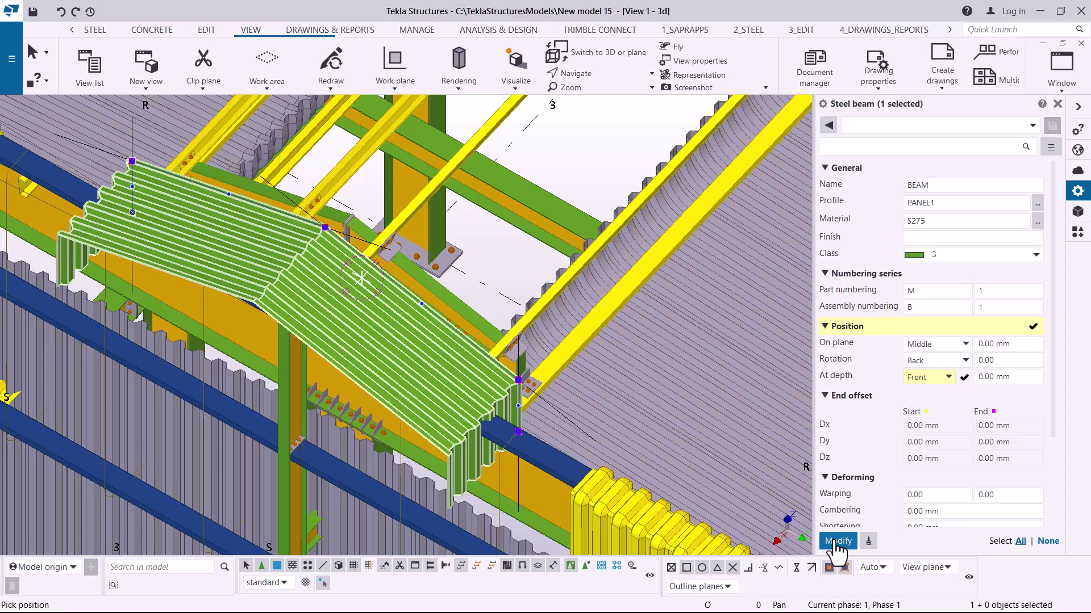
pyautogui.click(837, 546)
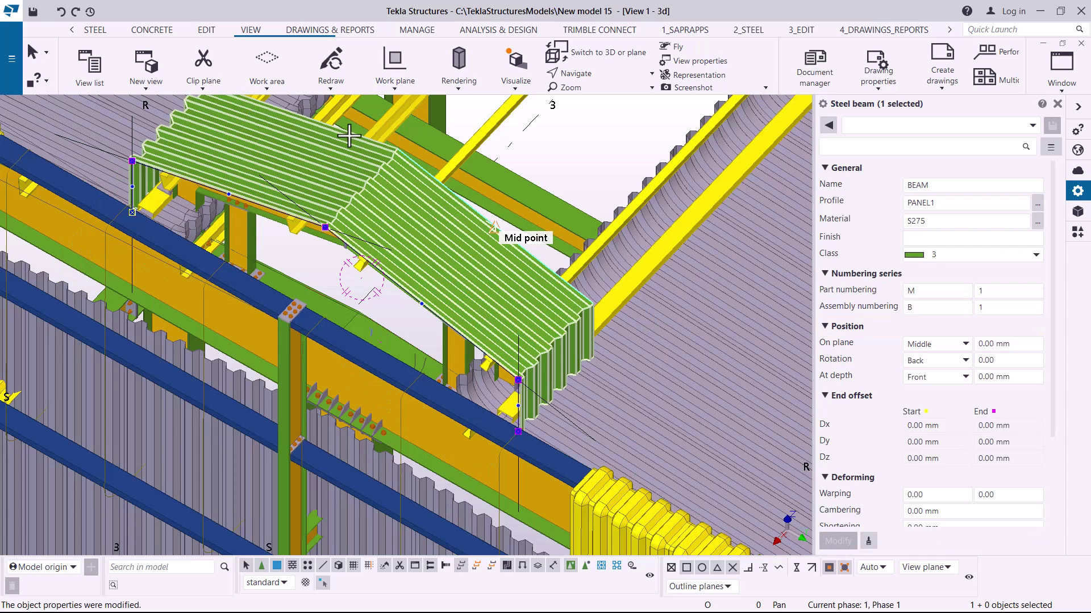
# Rotate the model to a lower oblique angle to examine how the ridge sheet sits on its frame
pyautogui.click(598, 73)
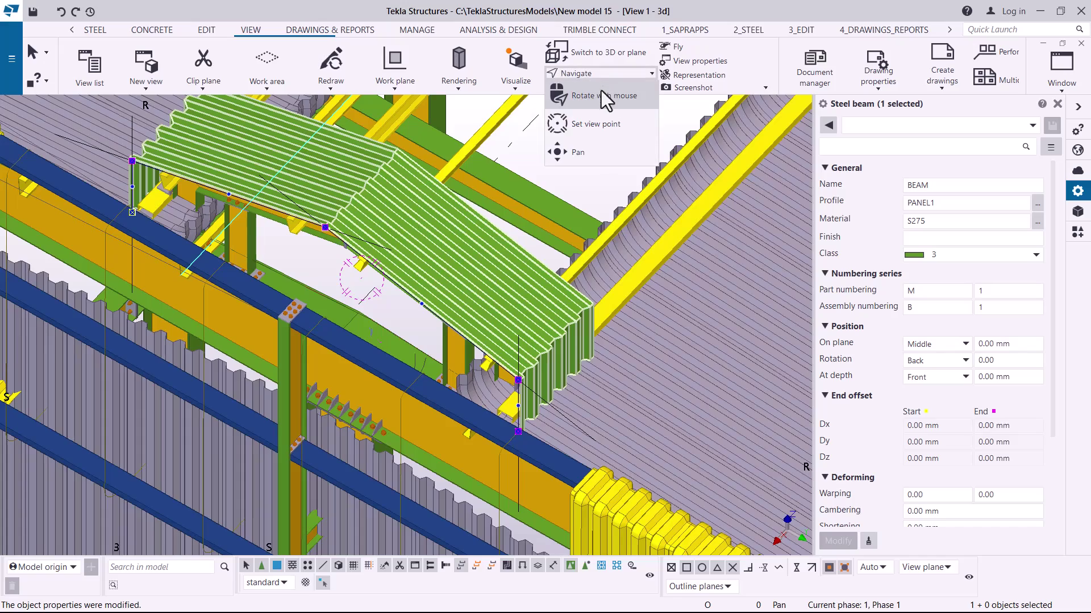
pyautogui.click(595, 97)
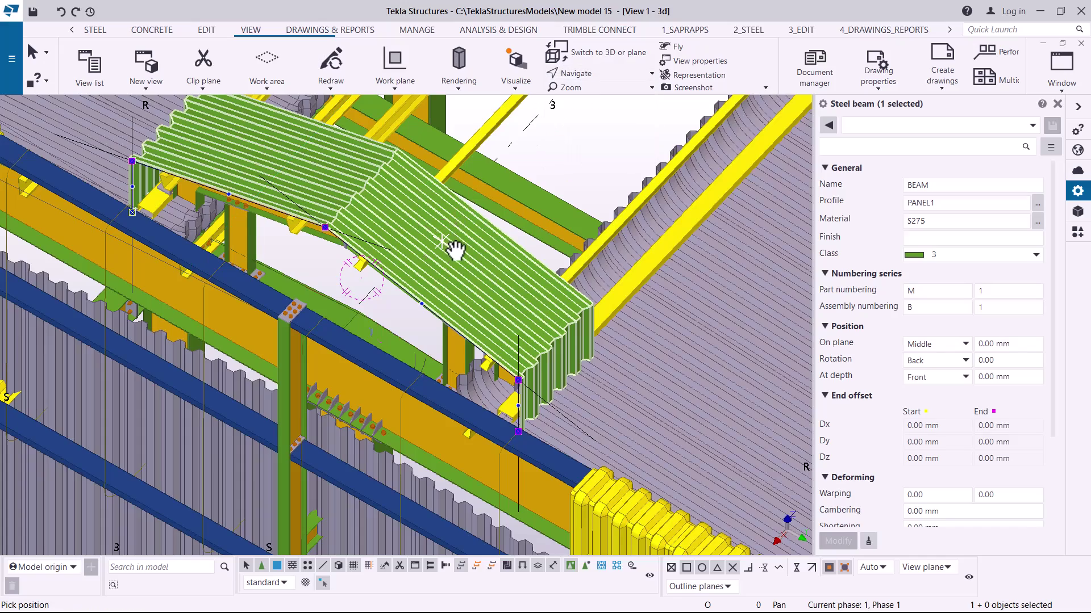
pyautogui.moveTo(455, 227)
pyautogui.mouseDown()
pyautogui.moveTo(462, 175)
pyautogui.moveTo(526, 117)
pyautogui.moveTo(504, 117)
pyautogui.moveTo(455, 193)
pyautogui.mouseUp()
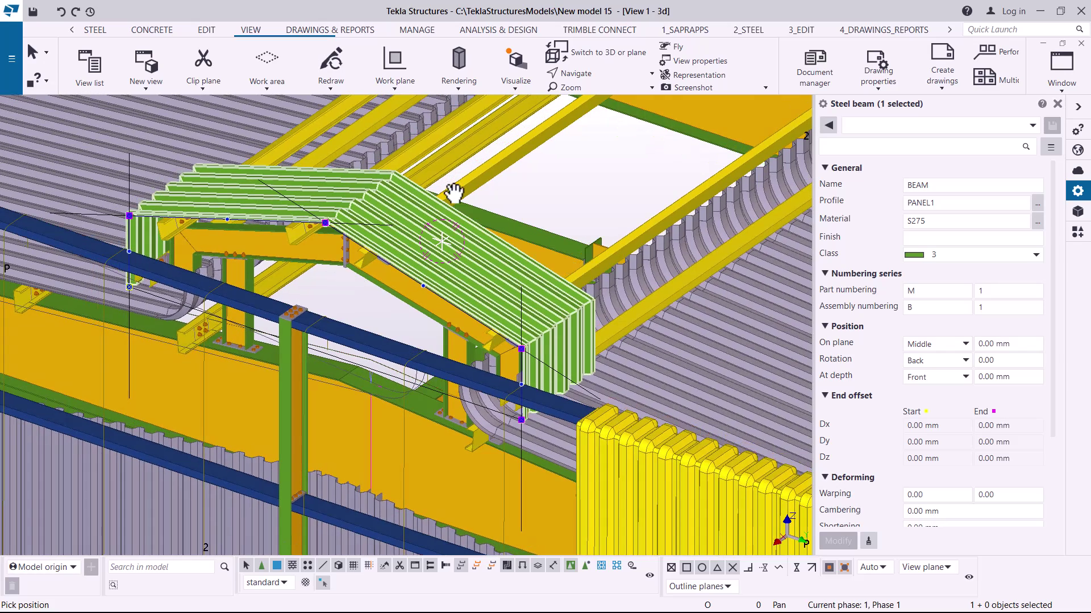
pyautogui.scroll(3, 569, 318)
pyautogui.rightClick(600, 144)
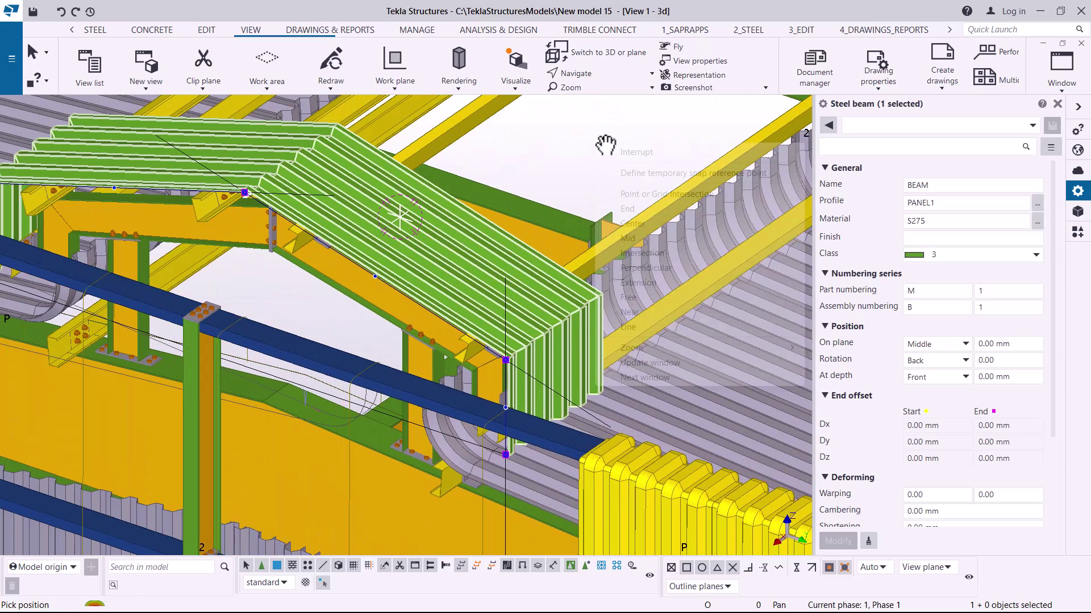
pyautogui.click(637, 152)
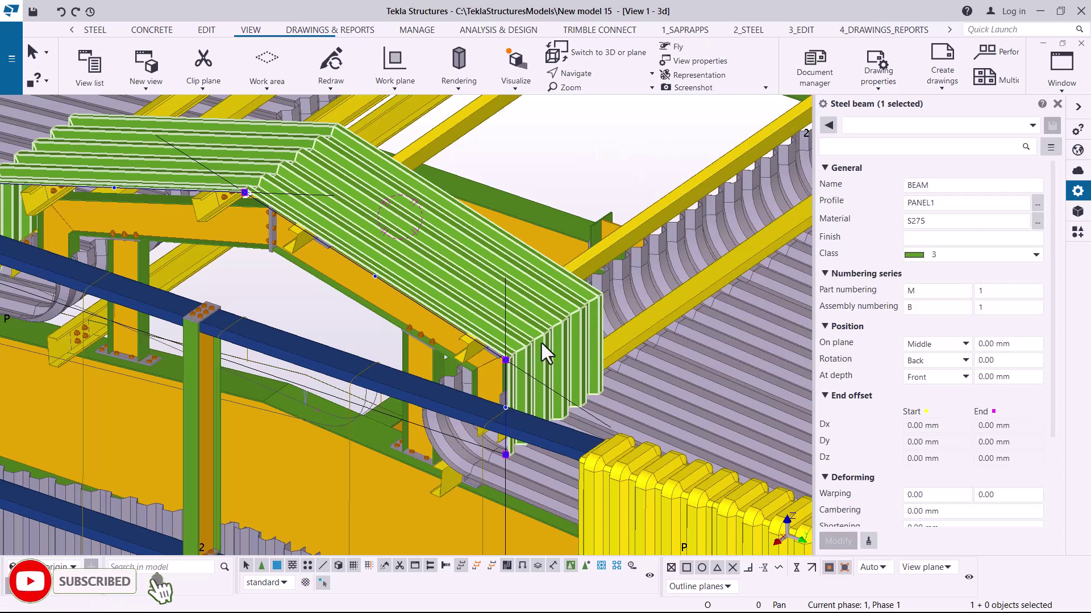
# Inspect the bends and vertical legs at both ends of the ridge sheet up close
pyautogui.scroll(4, 509, 363)
pyautogui.scroll(2, 509, 363)
pyautogui.scroll(-4, 618, 346)
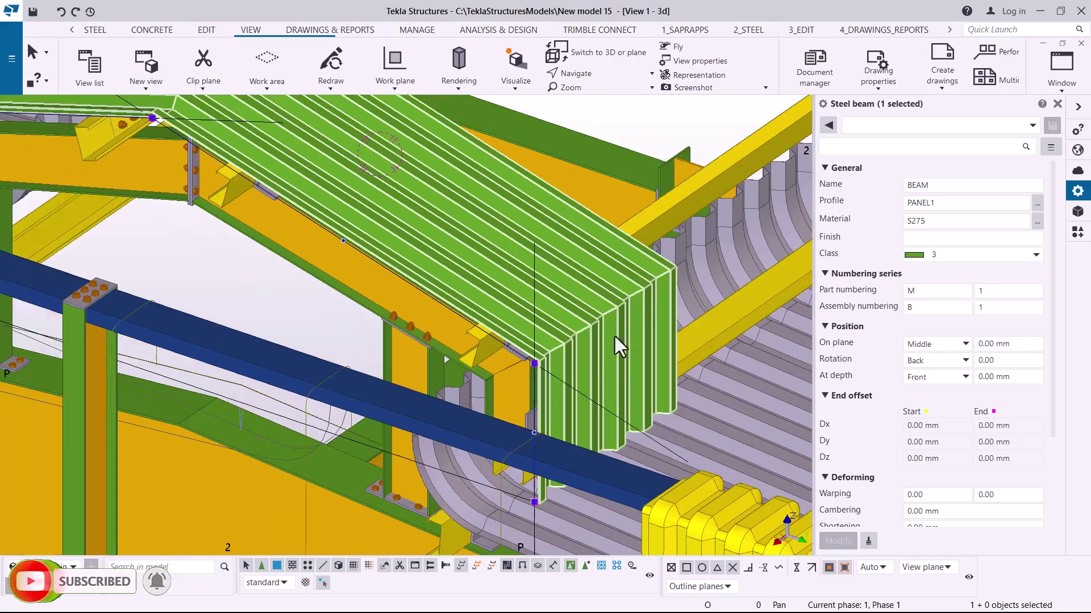
pyautogui.scroll(-3, 427, 267)
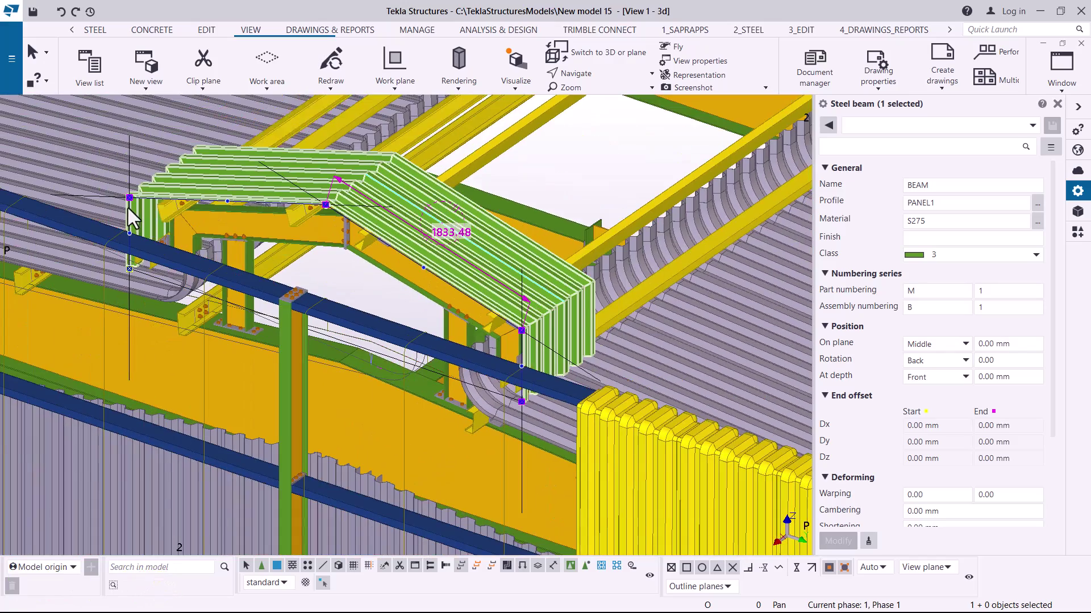
pyautogui.scroll(3, 128, 208)
pyautogui.scroll(-3, 227, 227)
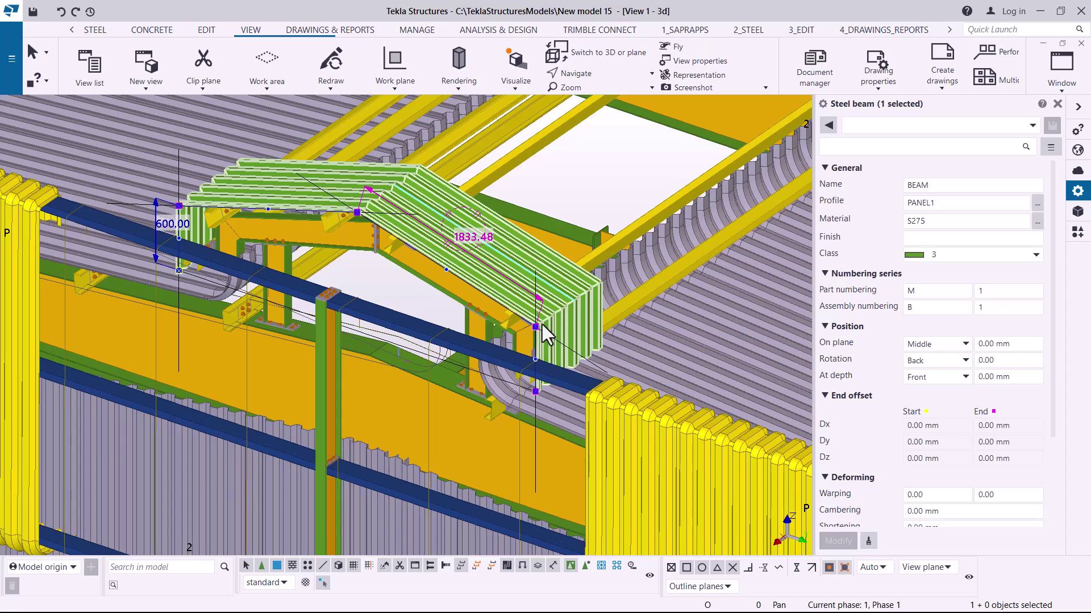
pyautogui.scroll(4, 548, 323)
pyautogui.scroll(2, 570, 296)
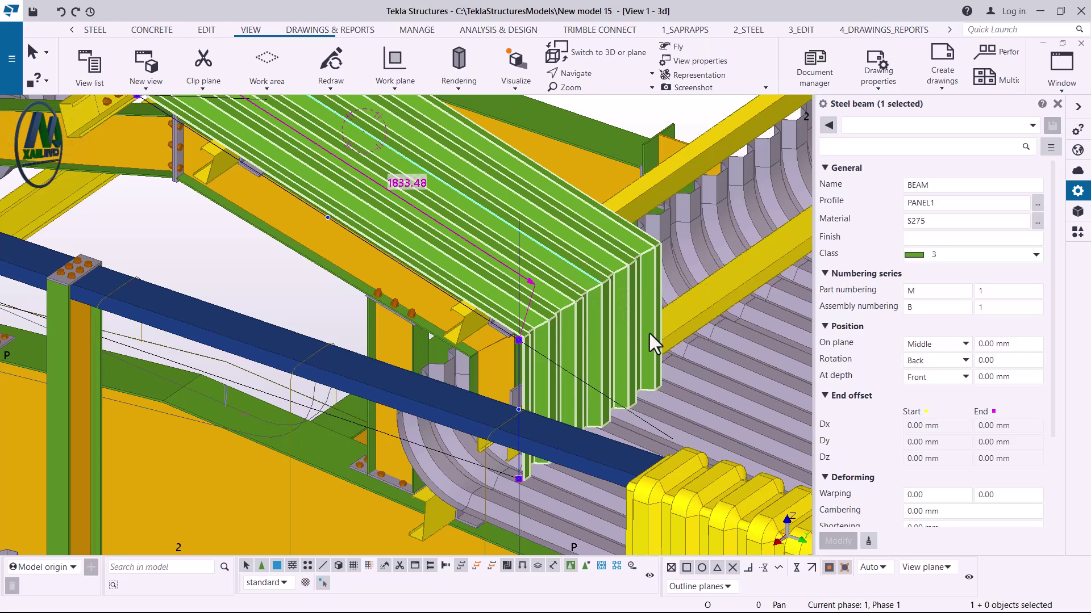
pyautogui.scroll(-2, 631, 322)
pyautogui.scroll(-3, 566, 260)
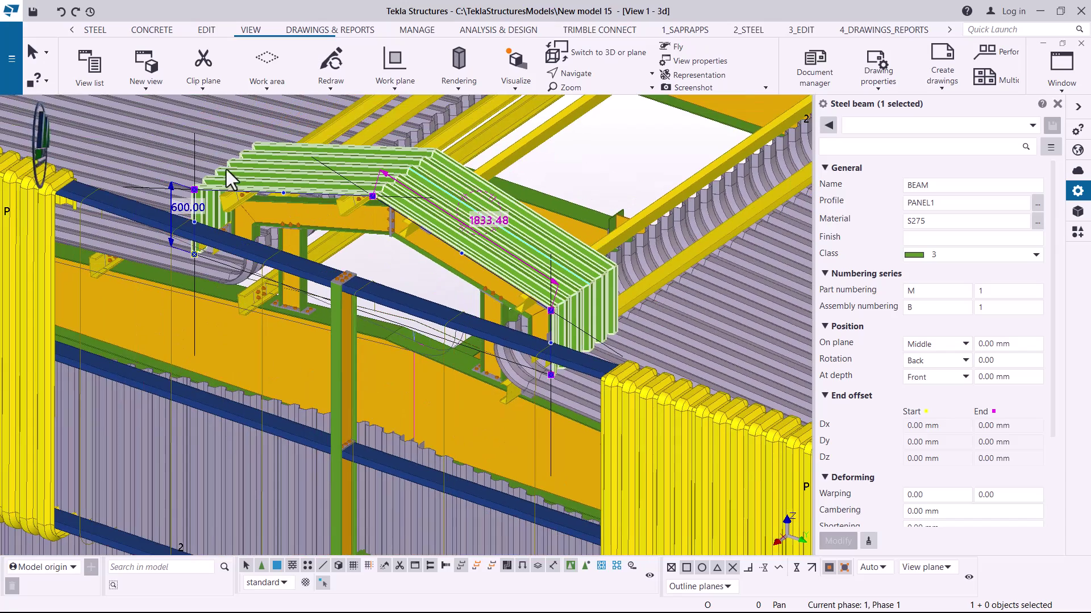
pyautogui.scroll(5, 618, 308)
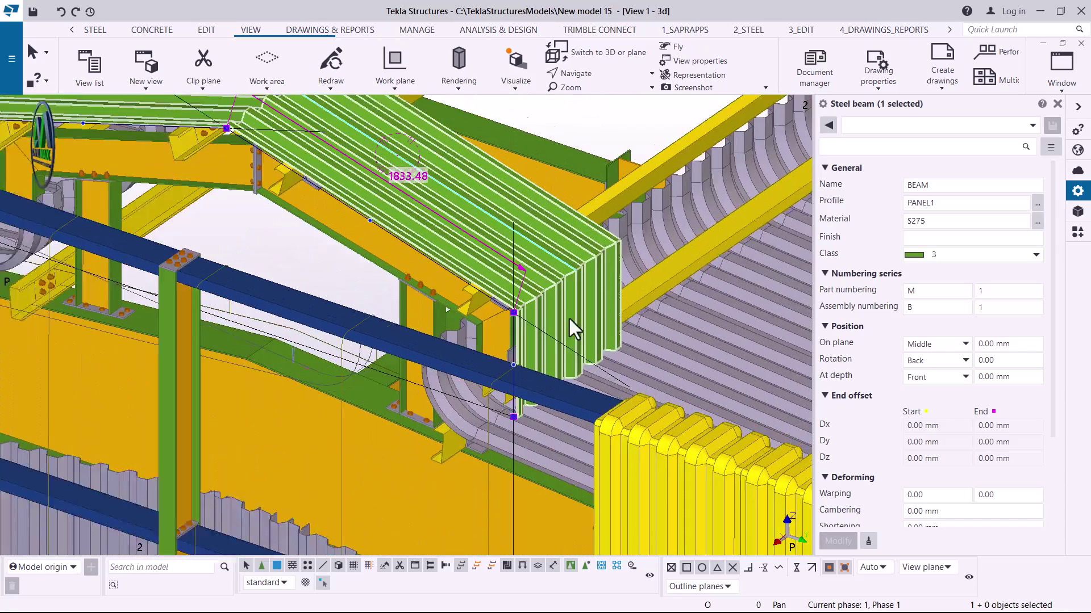
# Select the ridge sheet's corner point above the vertical leg near the yellow corner sheeting and open its corner chamfer properties
pyautogui.click(485, 309)
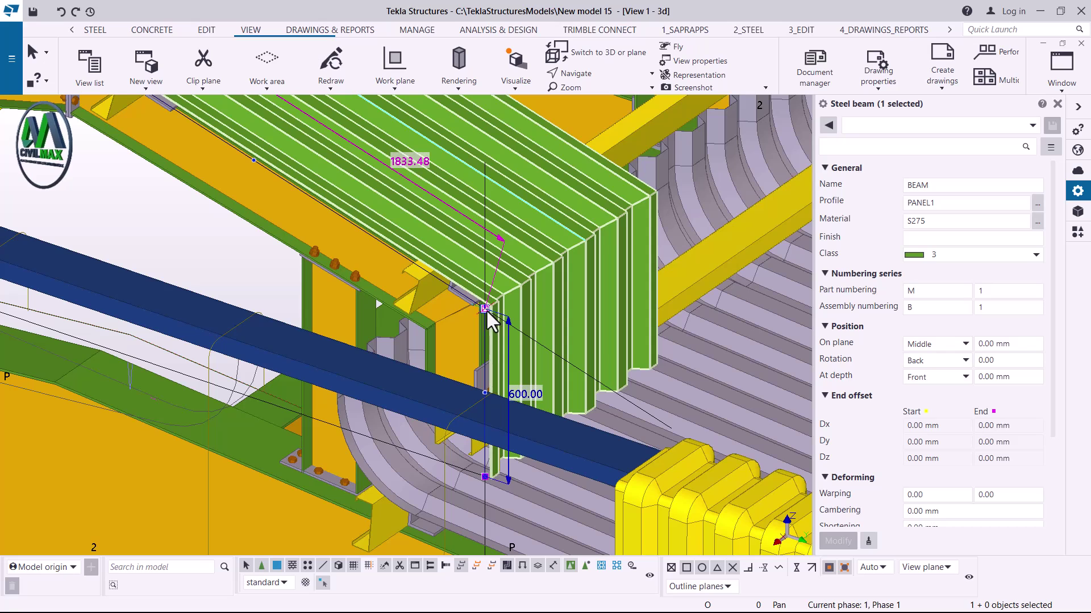
pyautogui.click(485, 309)
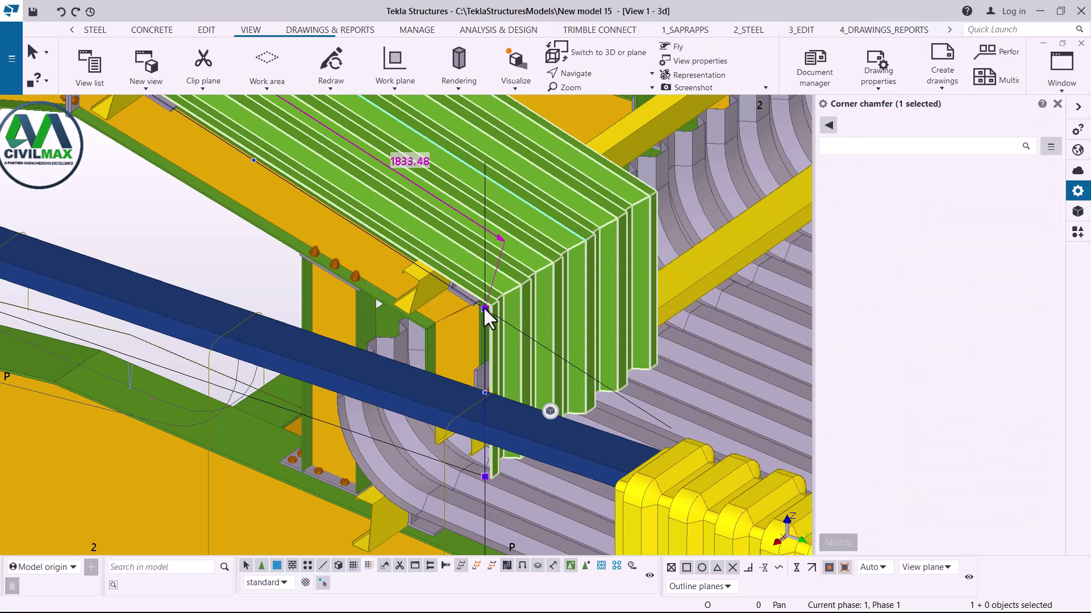
pyautogui.click(485, 308)
pyautogui.click(485, 309)
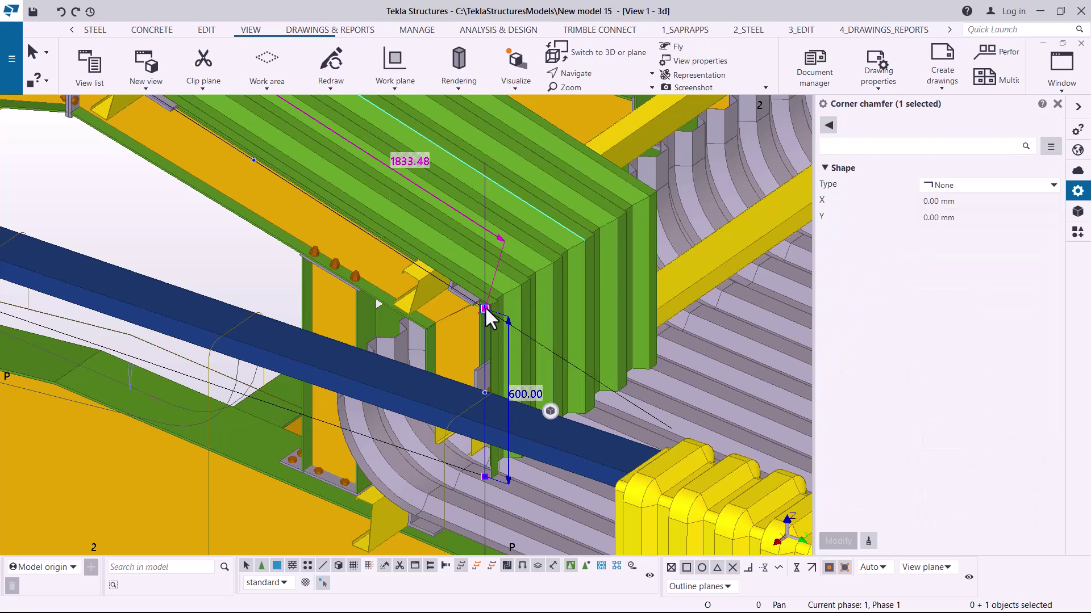
# Try another on-plane position for the ridge sheet, apply it and undo the modification
pyautogui.click(553, 257)
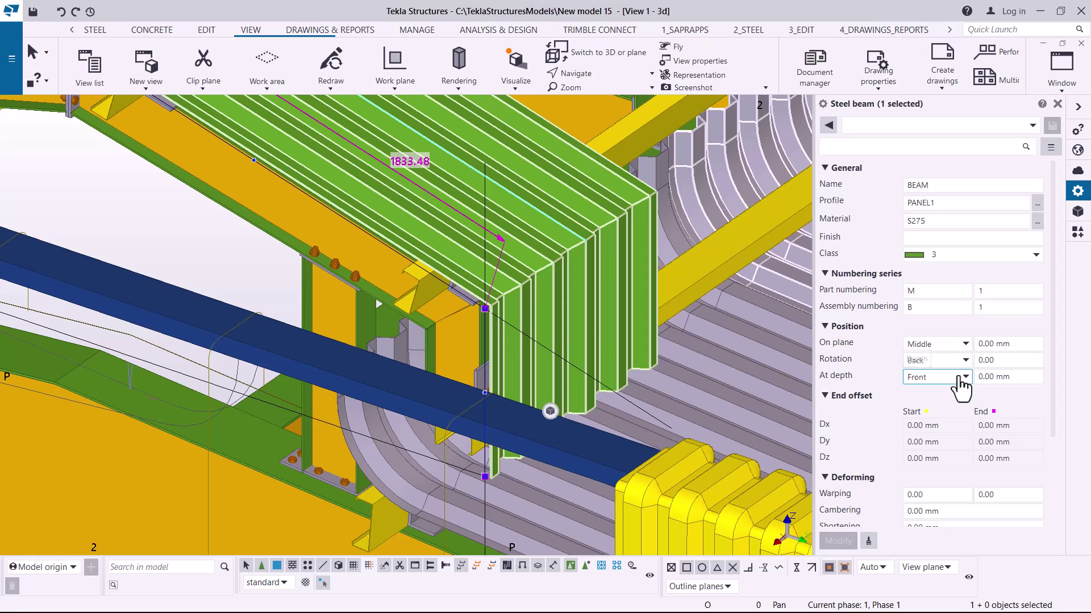
pyautogui.click(962, 345)
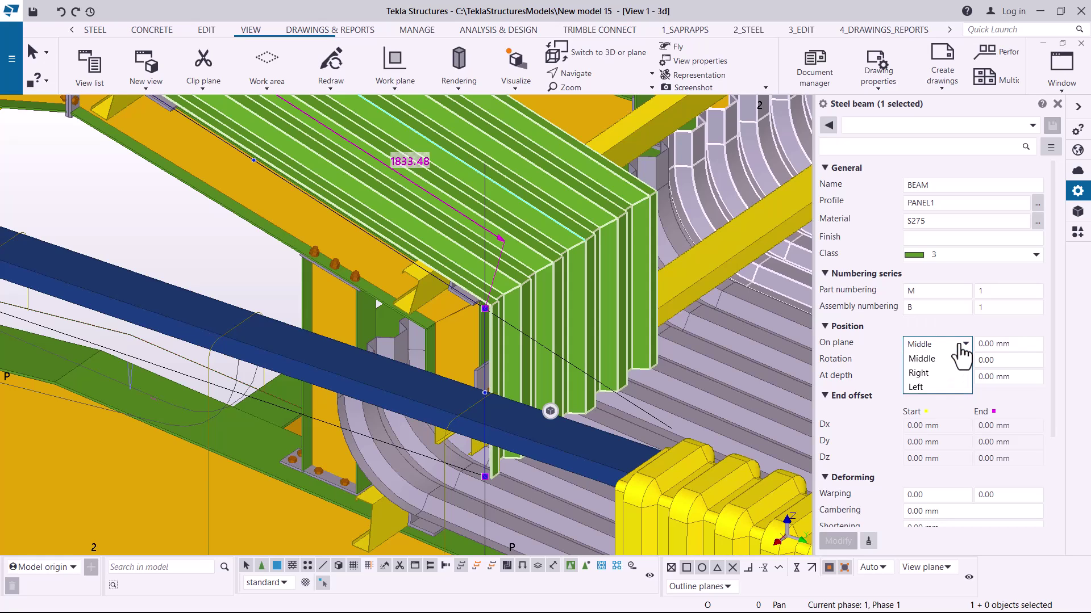
pyautogui.click(924, 387)
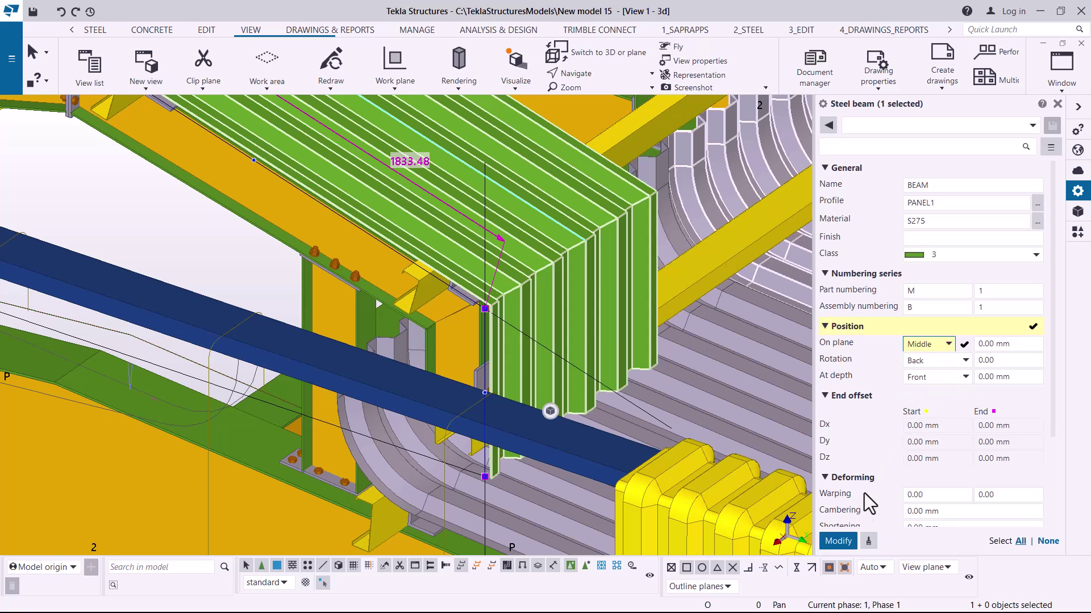
pyautogui.click(837, 543)
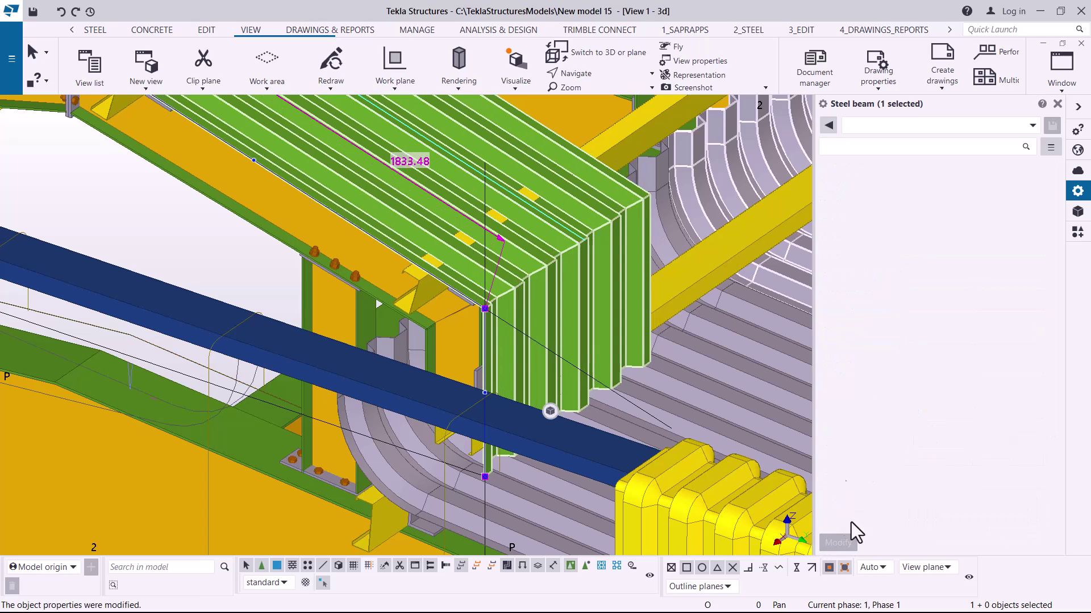
pyautogui.click(61, 12)
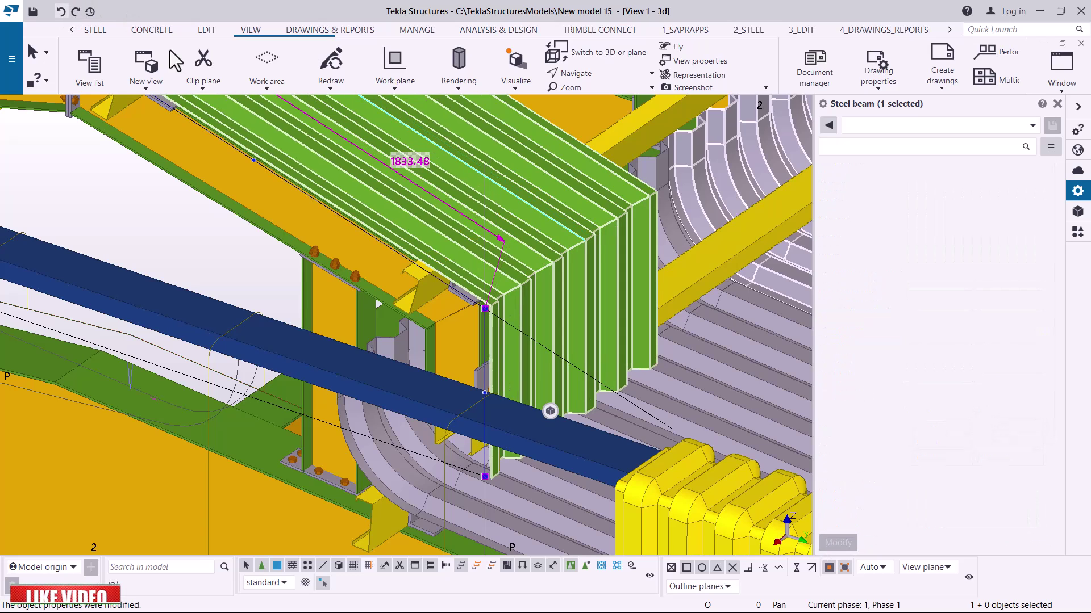
# Try Behind as the ridge sheet's at-depth position and apply the modification
pyautogui.click(965, 379)
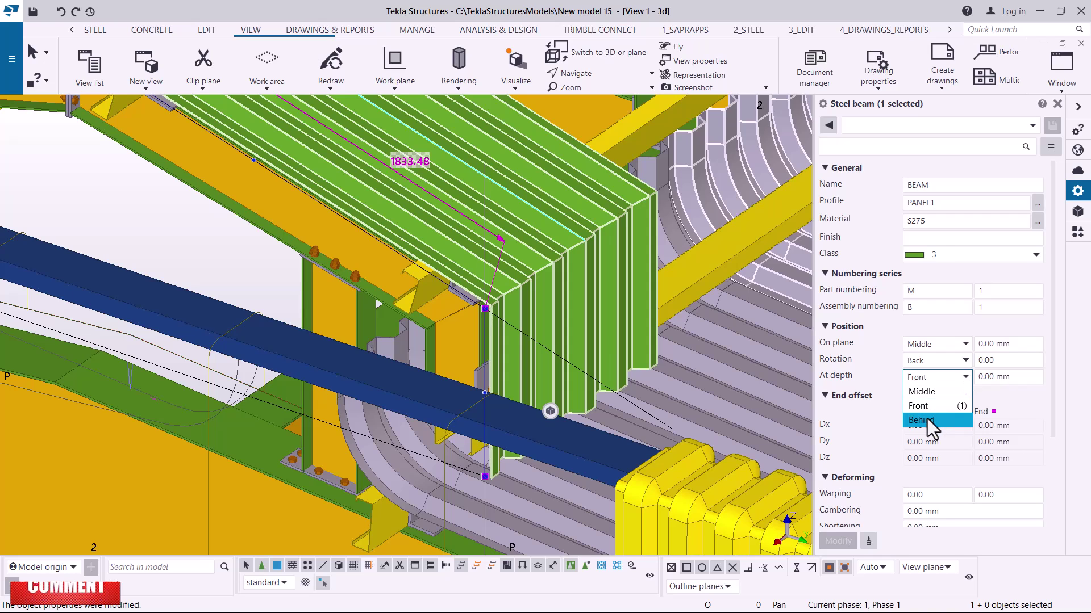
pyautogui.click(927, 420)
pyautogui.click(838, 541)
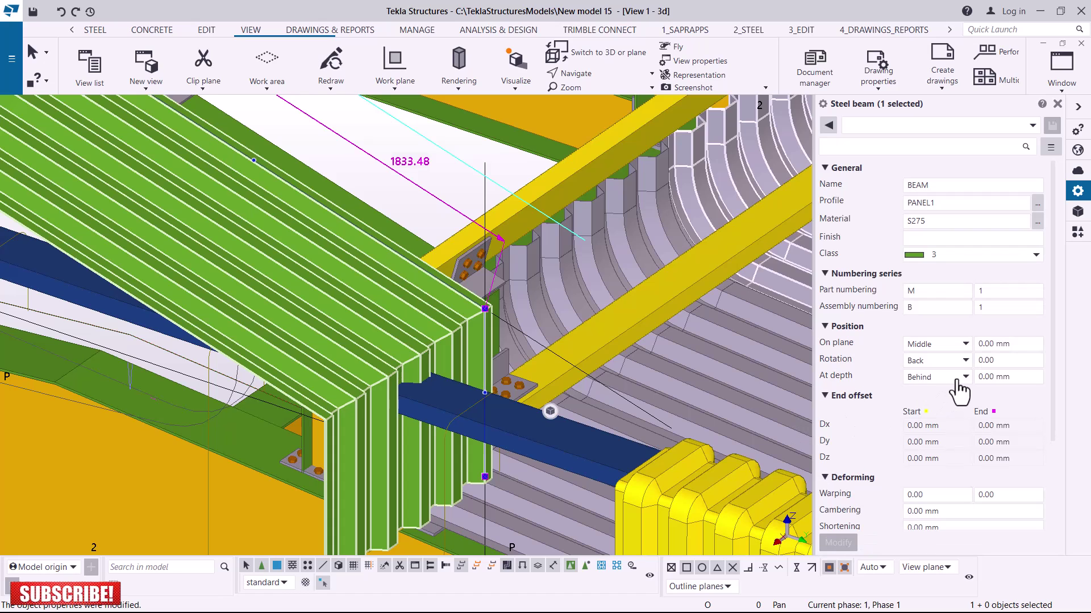
# Set the ridge sheet's at-depth position to Middle, apply it and check the corner point above the vertical leg
pyautogui.click(966, 377)
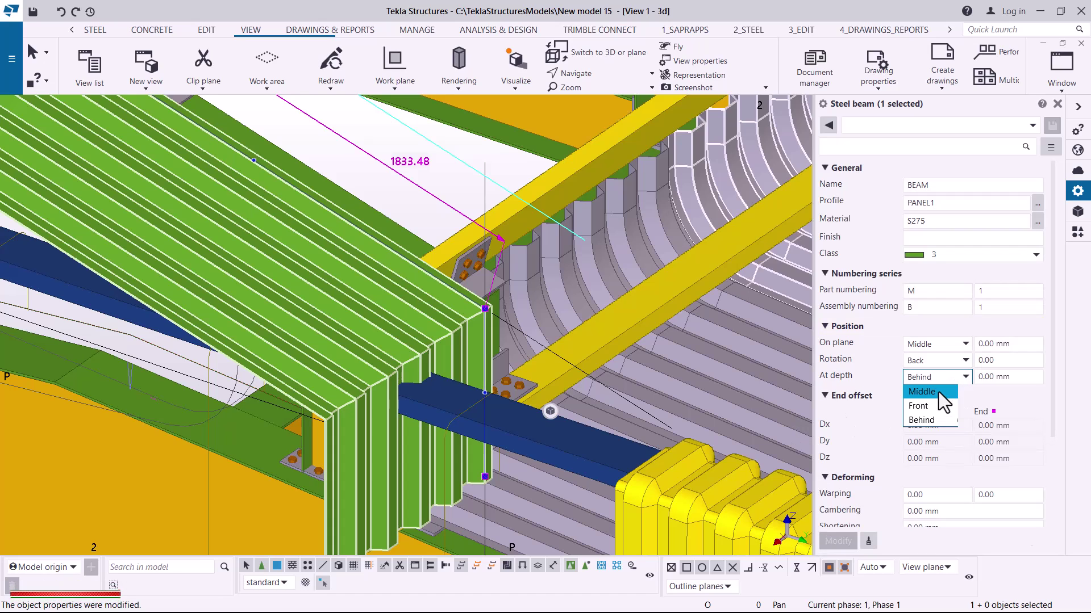
pyautogui.click(939, 392)
pyautogui.click(838, 542)
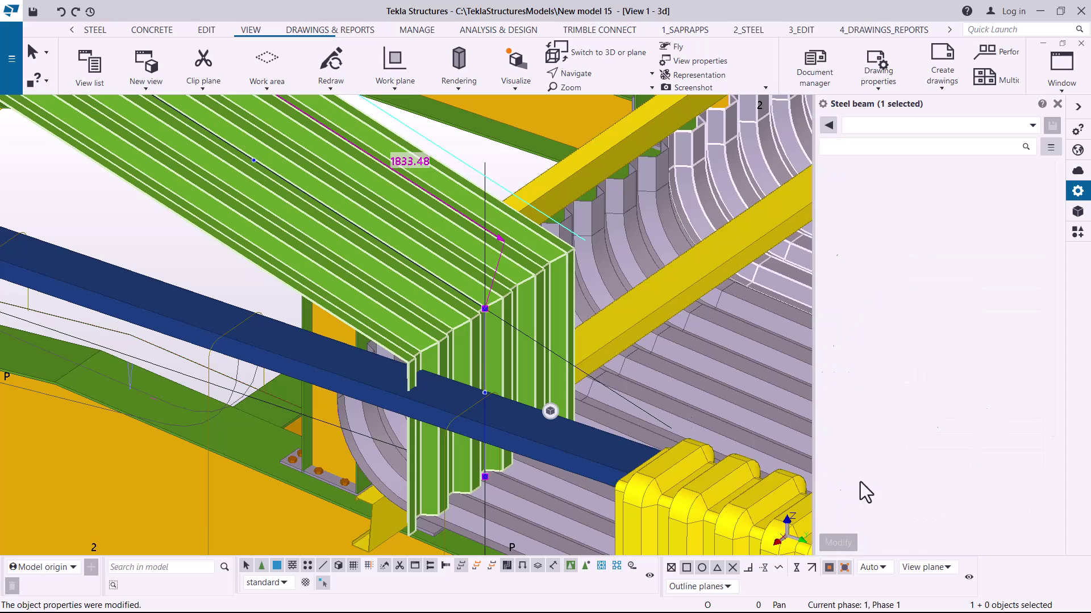
pyautogui.click(482, 310)
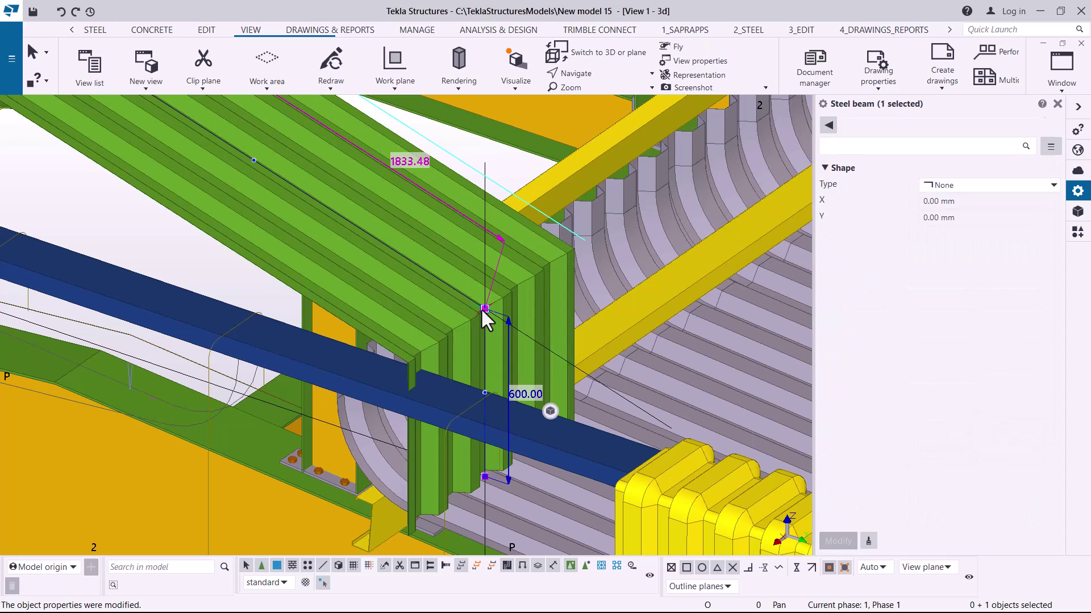
pyautogui.click(457, 329)
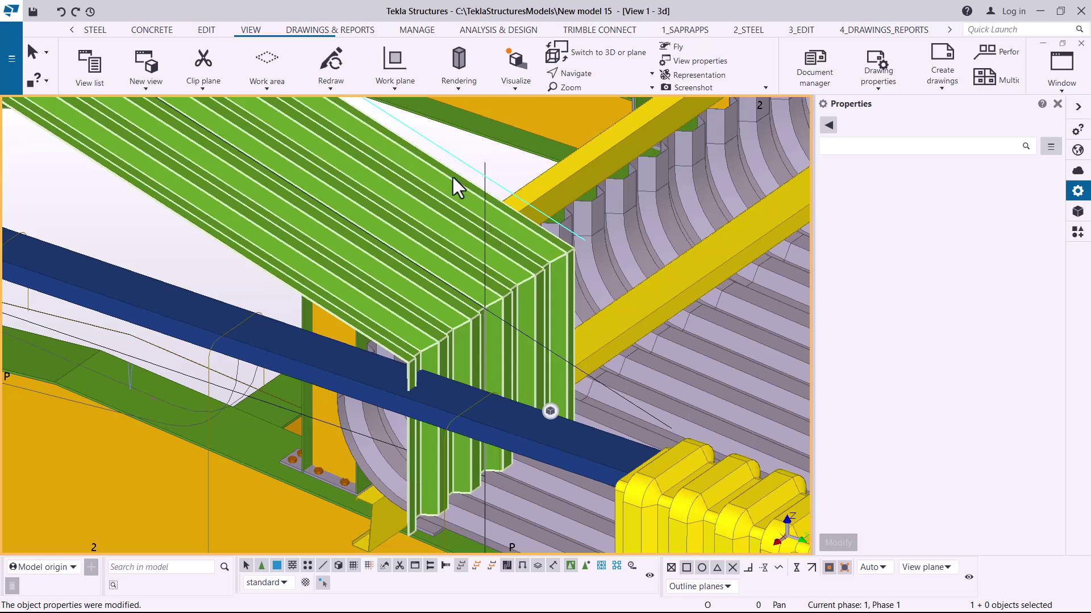
# Hide the construction lines in the 3D view through its display visibility settings
pyautogui.scroll(5, 486, 307)
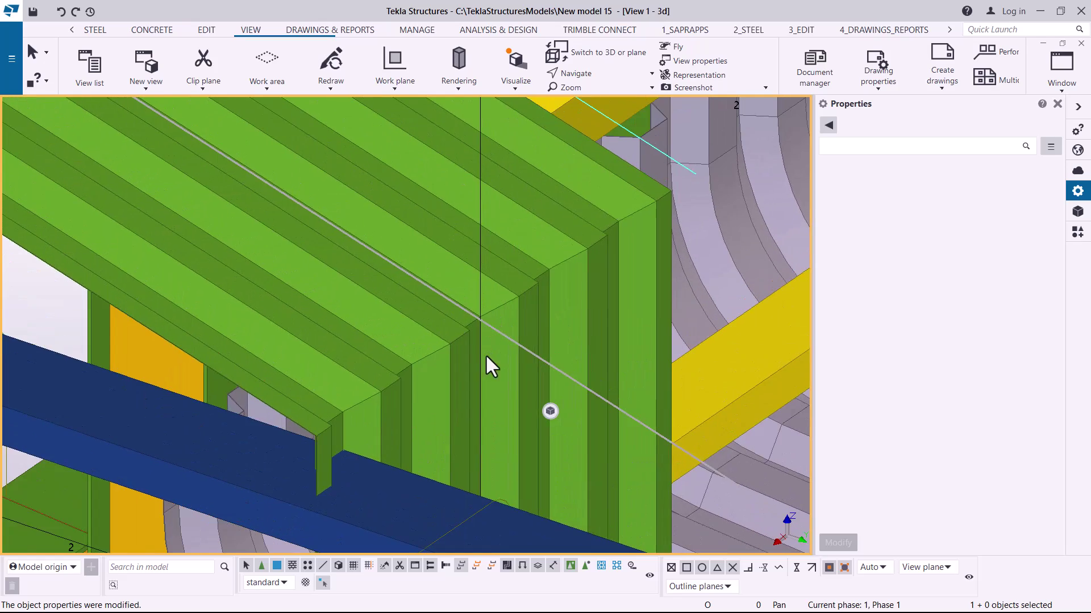
pyautogui.scroll(-5, 500, 330)
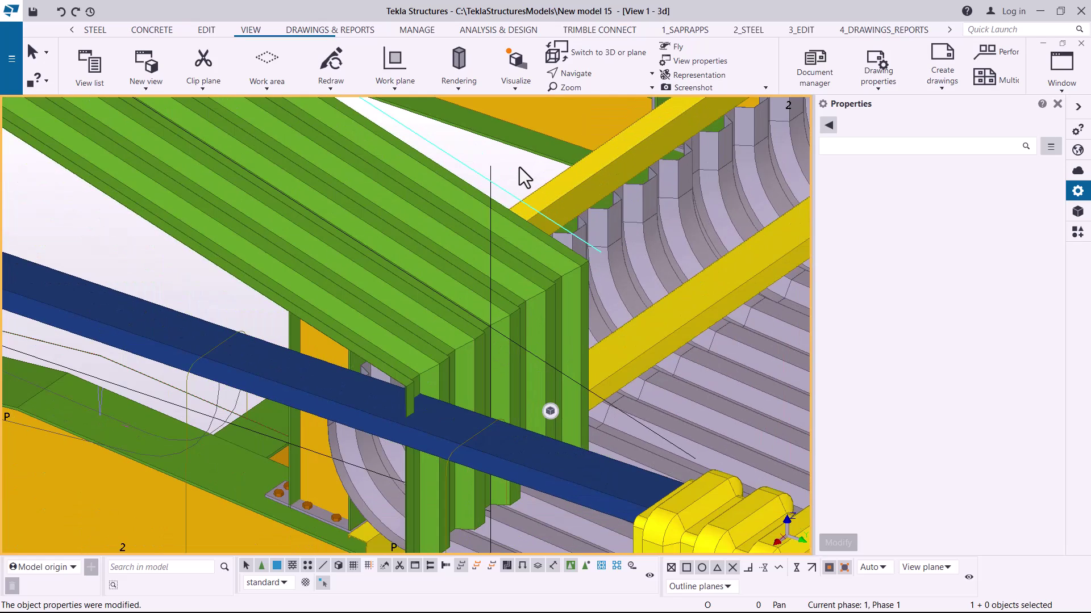
pyautogui.doubleClick(519, 167)
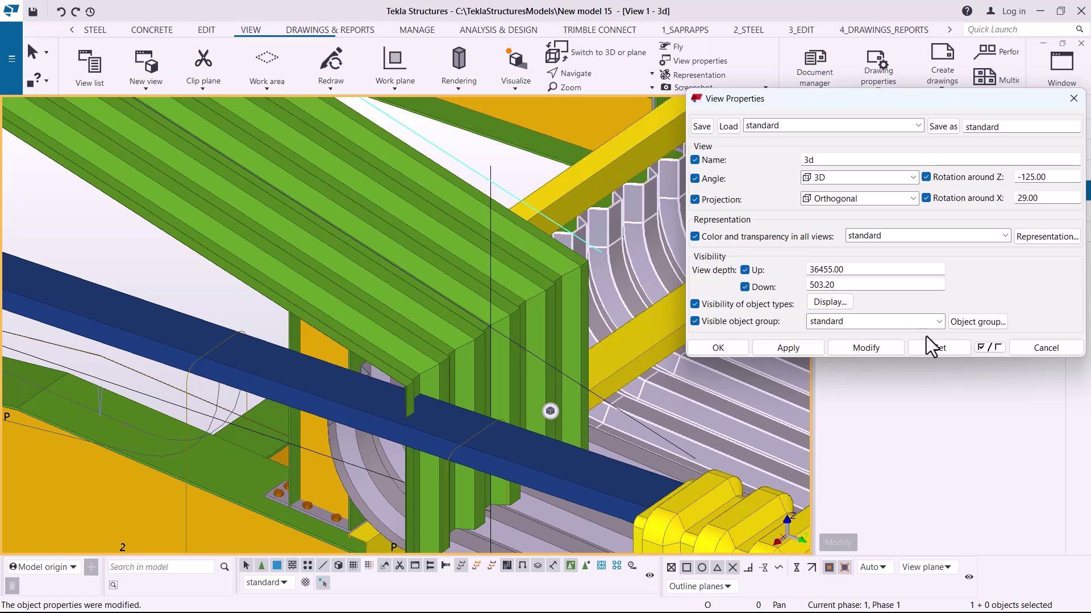
pyautogui.click(840, 302)
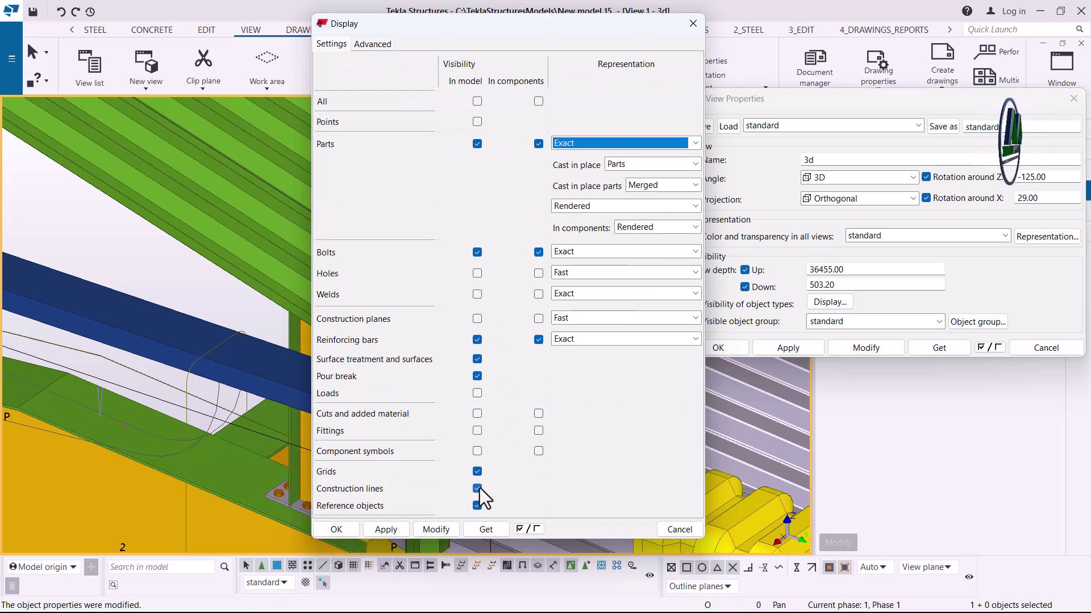
pyautogui.click(435, 529)
pyautogui.click(389, 531)
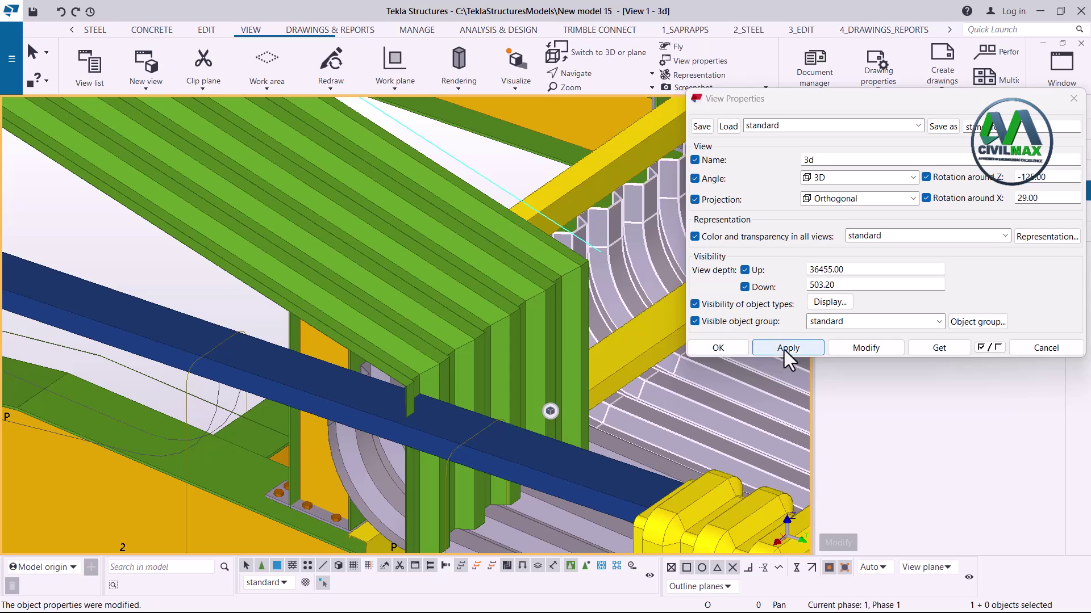
pyautogui.click(786, 348)
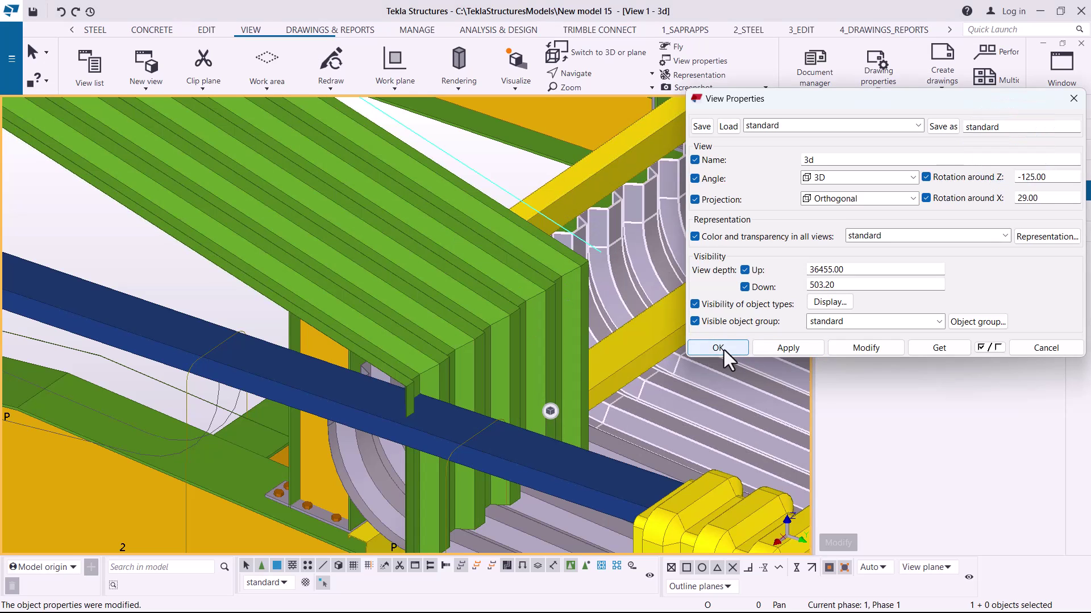
pyautogui.click(723, 348)
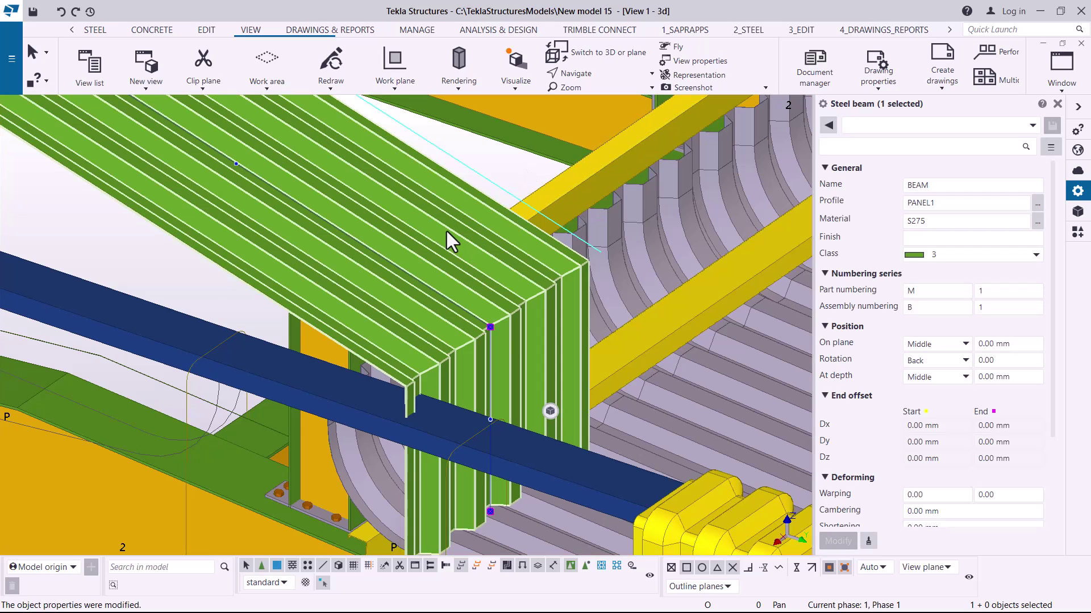
# Change the ridge sheet's class to 1 so its color matches the lower roof sheets
pyautogui.scroll(-3, 451, 247)
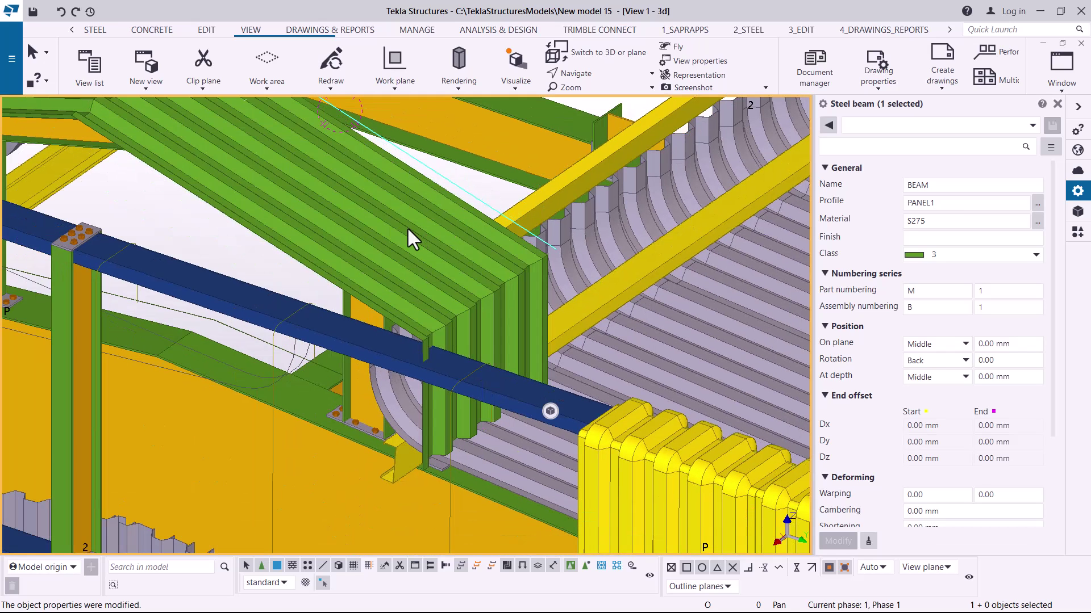
pyautogui.click(406, 227)
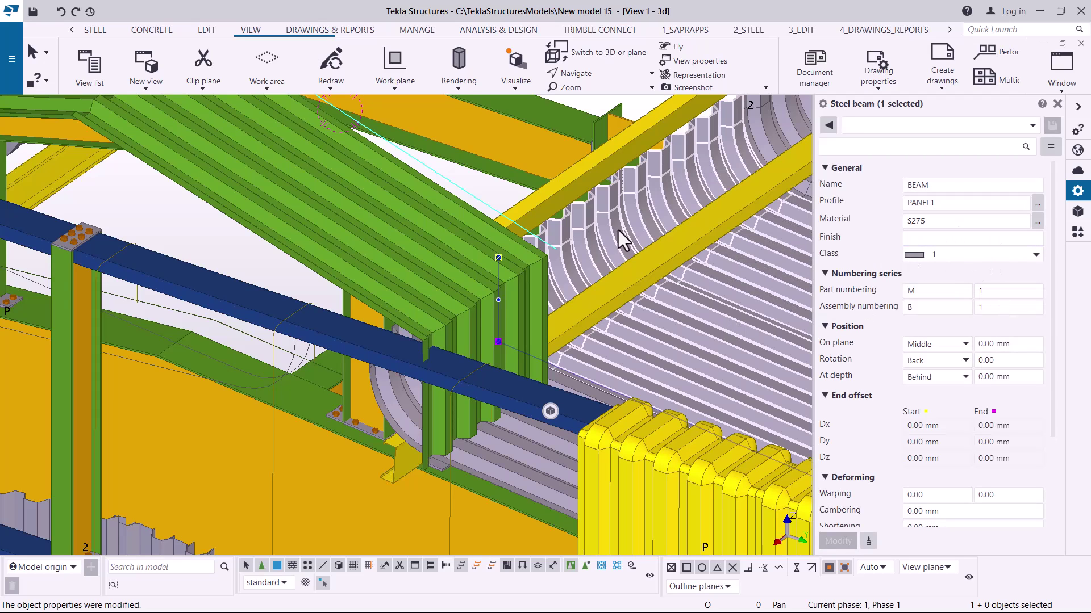
pyautogui.click(424, 215)
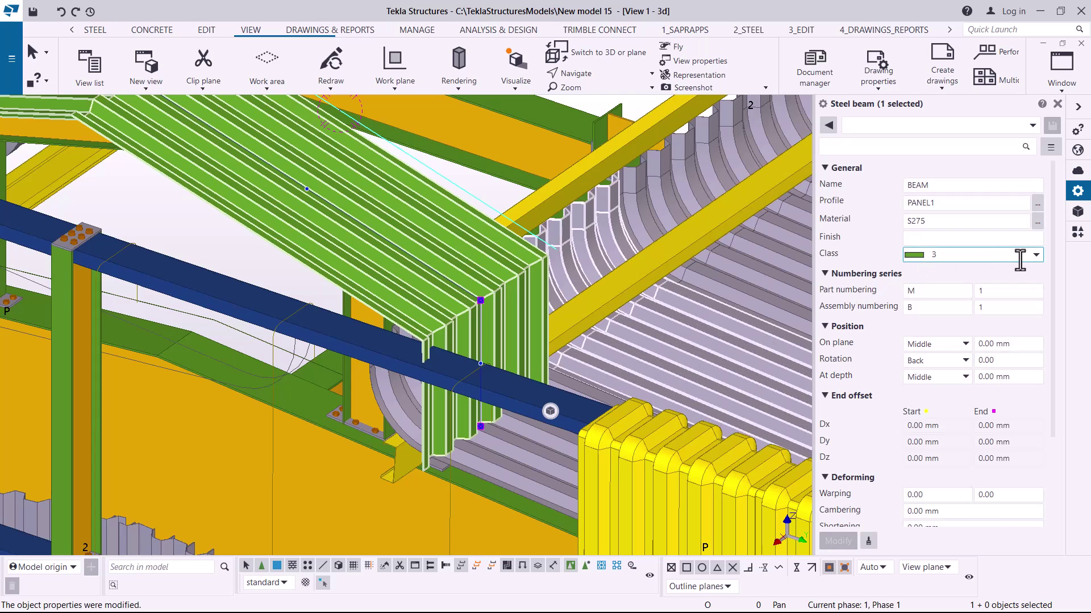
pyautogui.click(1036, 255)
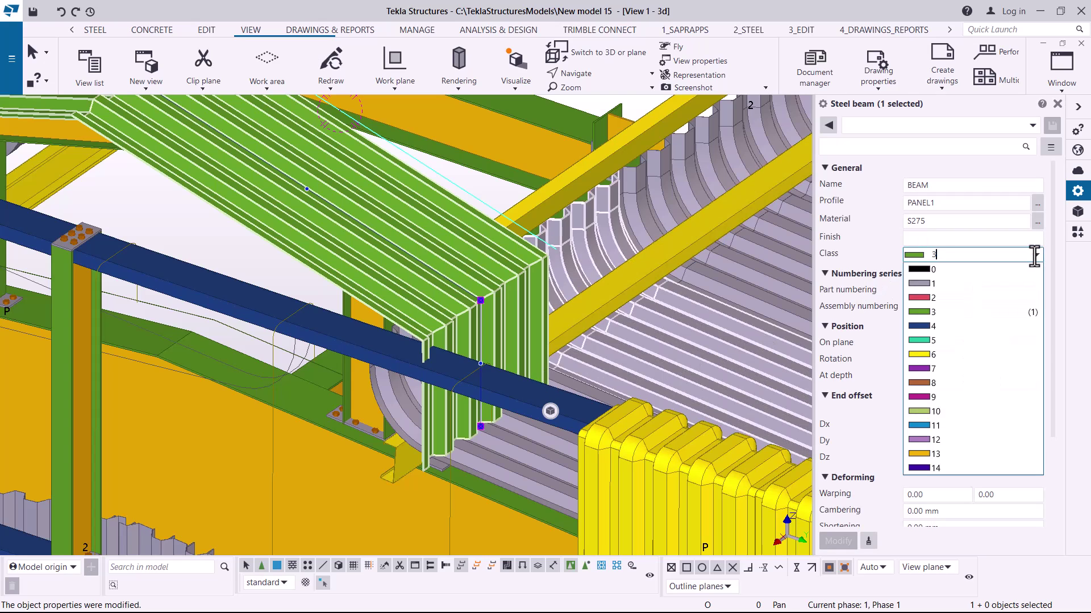
pyautogui.click(946, 283)
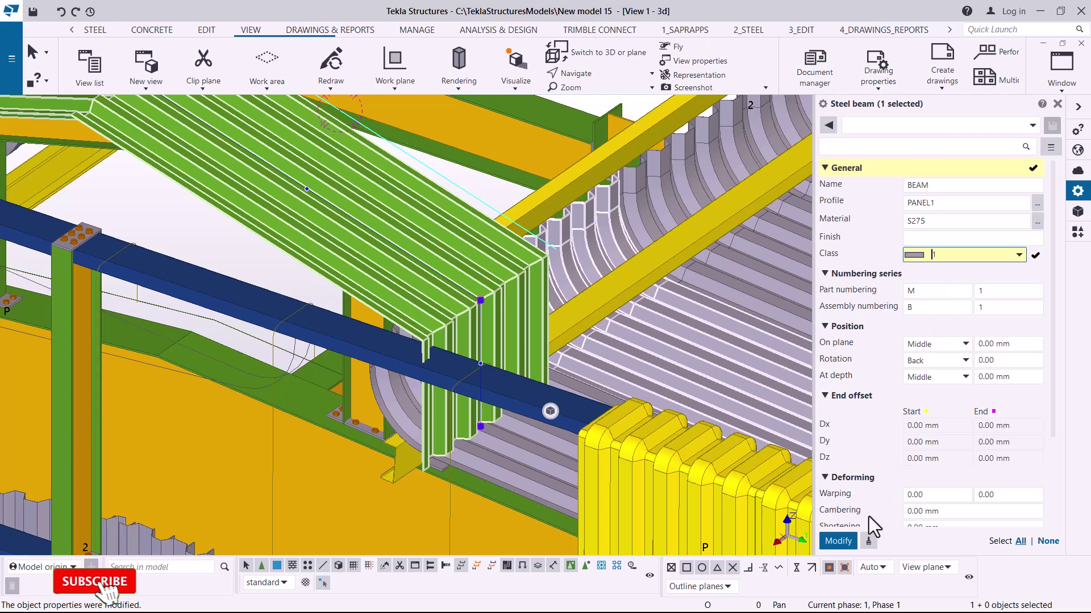
pyautogui.click(839, 542)
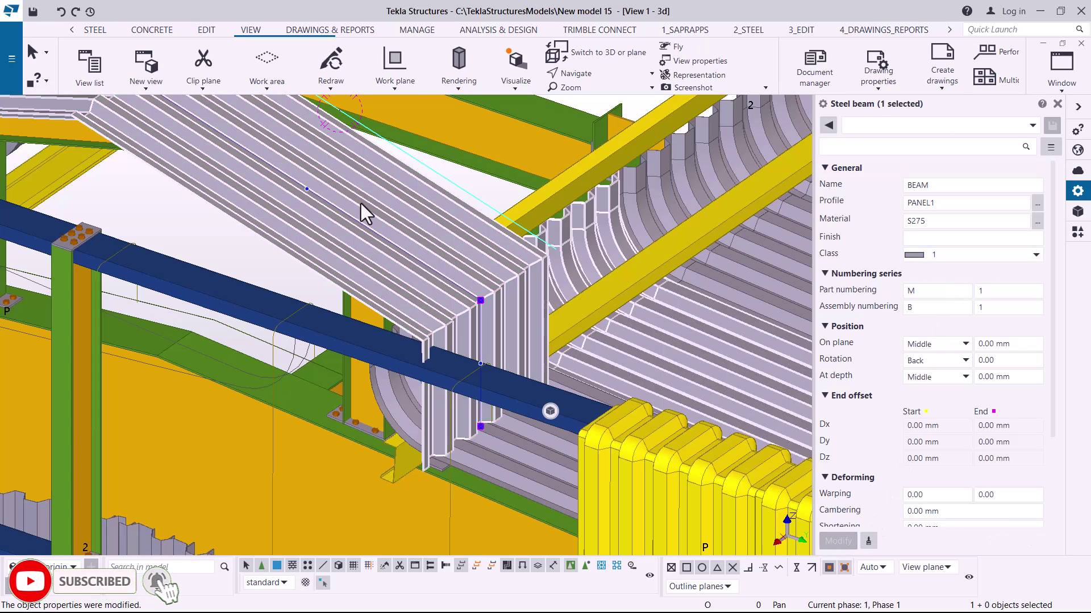
# Give the ridge sheet's corner near the yellow corner sheeting a Rounding chamfer with a 600 mm radius
pyautogui.click(492, 305)
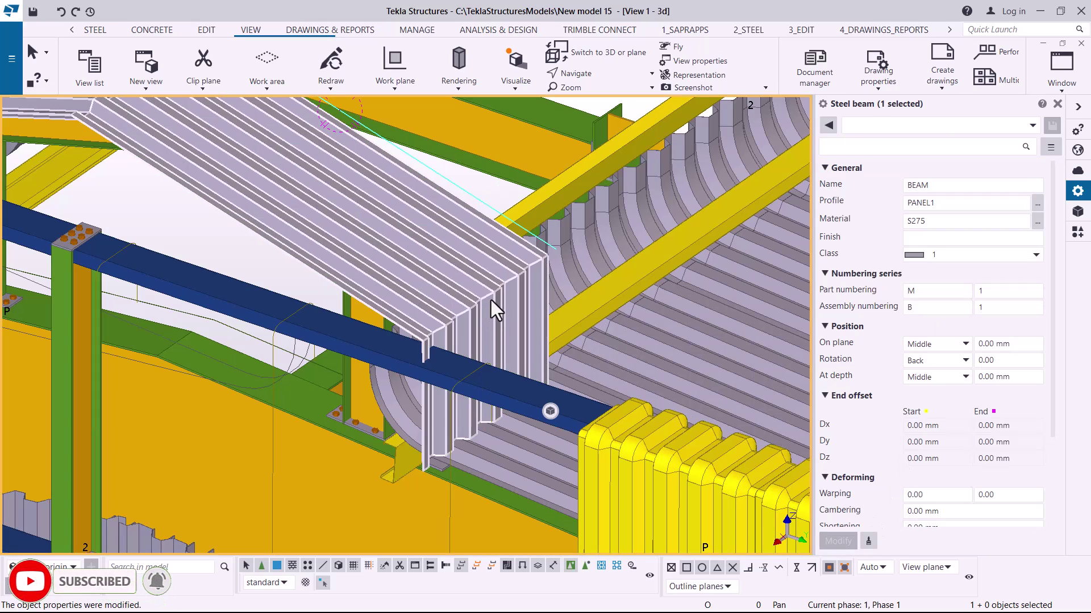
pyautogui.scroll(2, 499, 288)
pyautogui.click(475, 298)
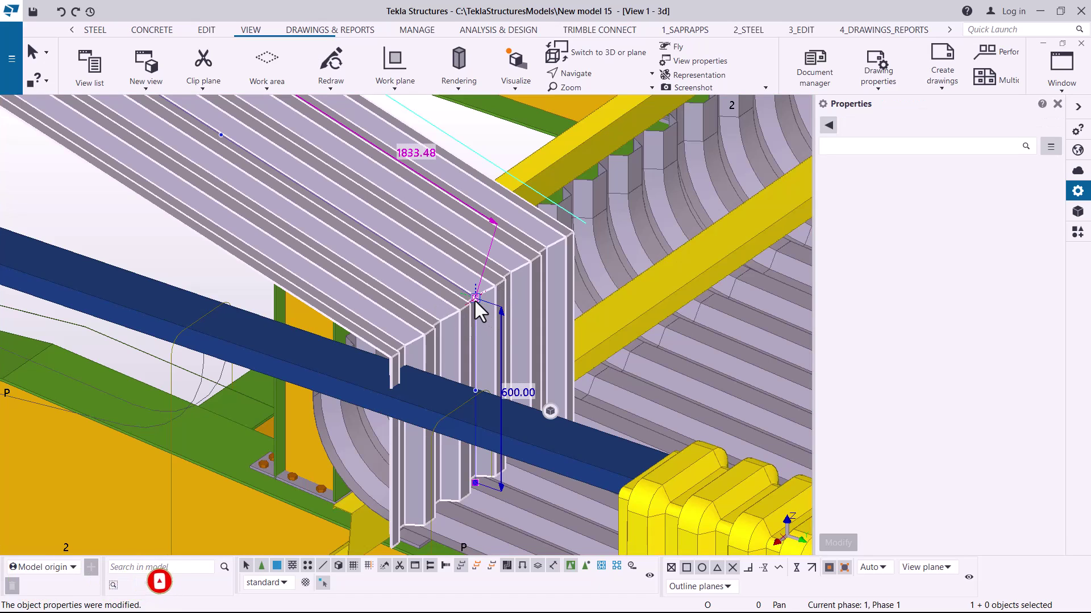
pyautogui.click(476, 299)
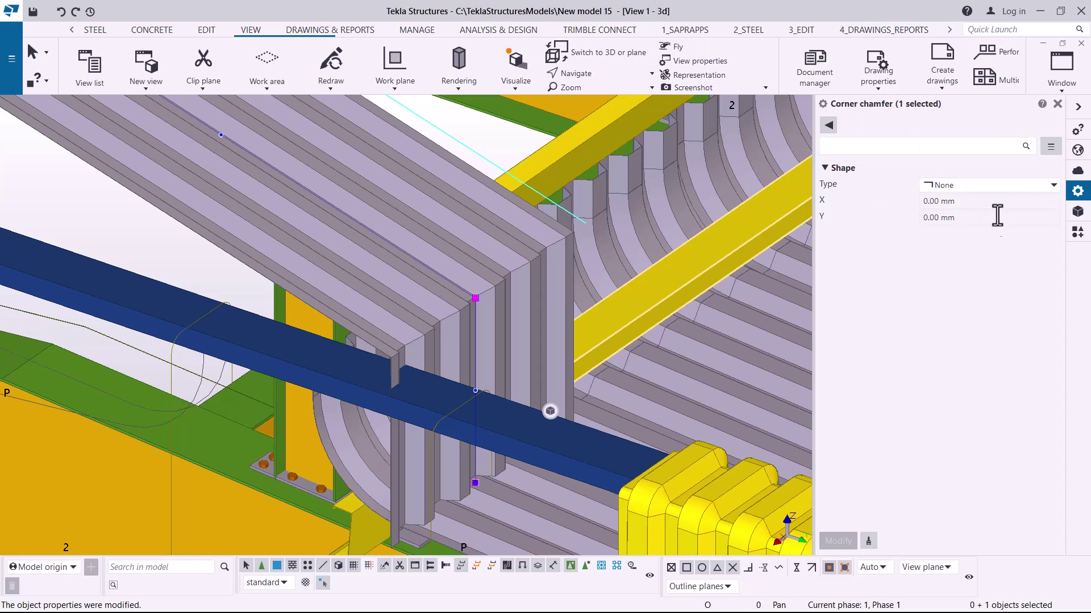
pyautogui.click(1053, 185)
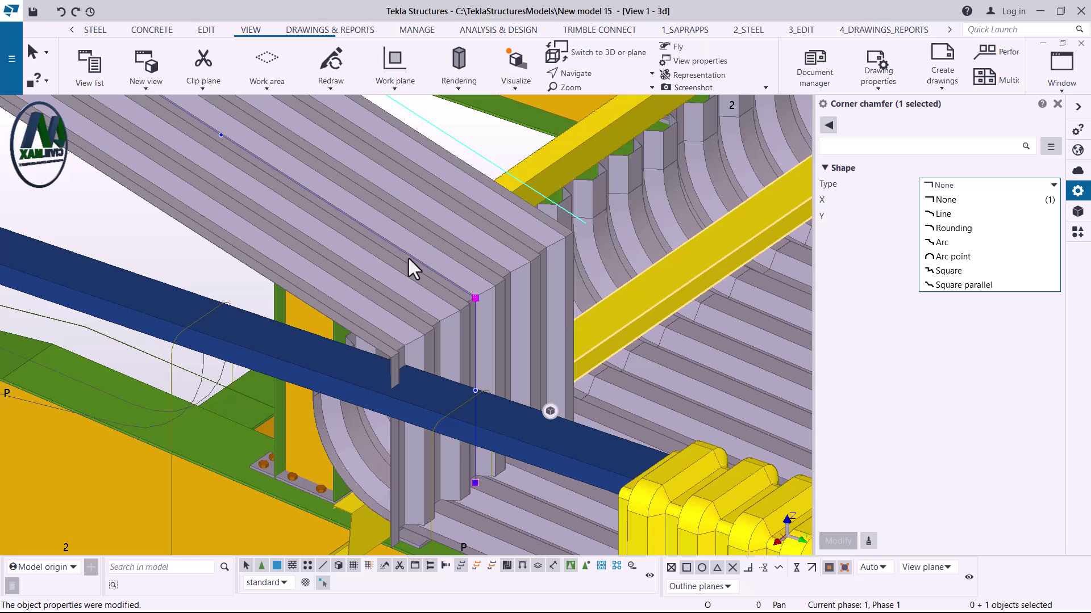
pyautogui.click(958, 228)
pyautogui.moveTo(956, 201); pyautogui.dragTo(926, 203)
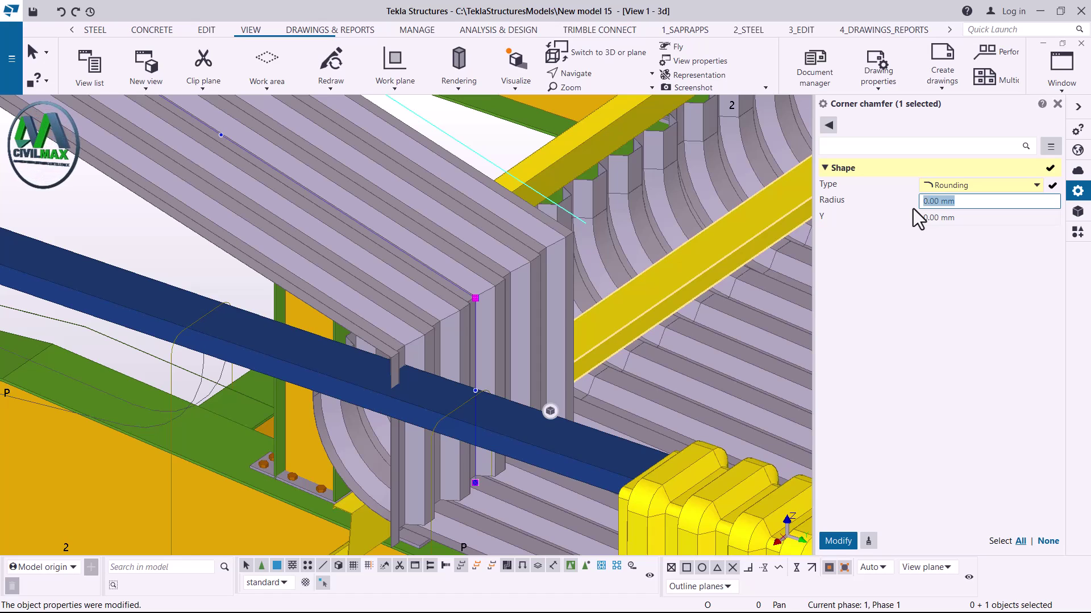
pyautogui.write('600')
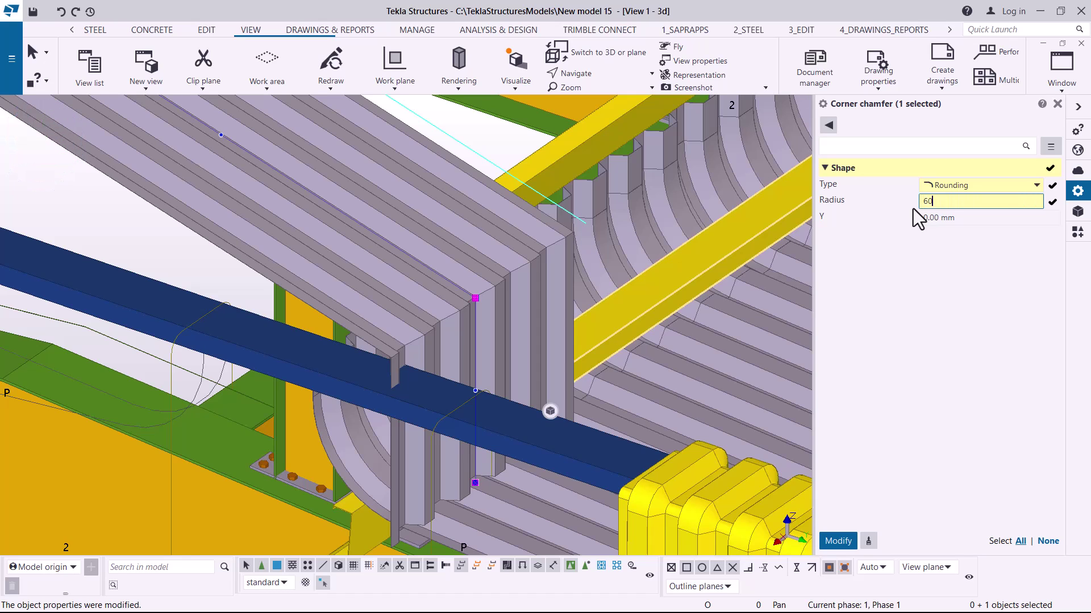
pyautogui.click(835, 541)
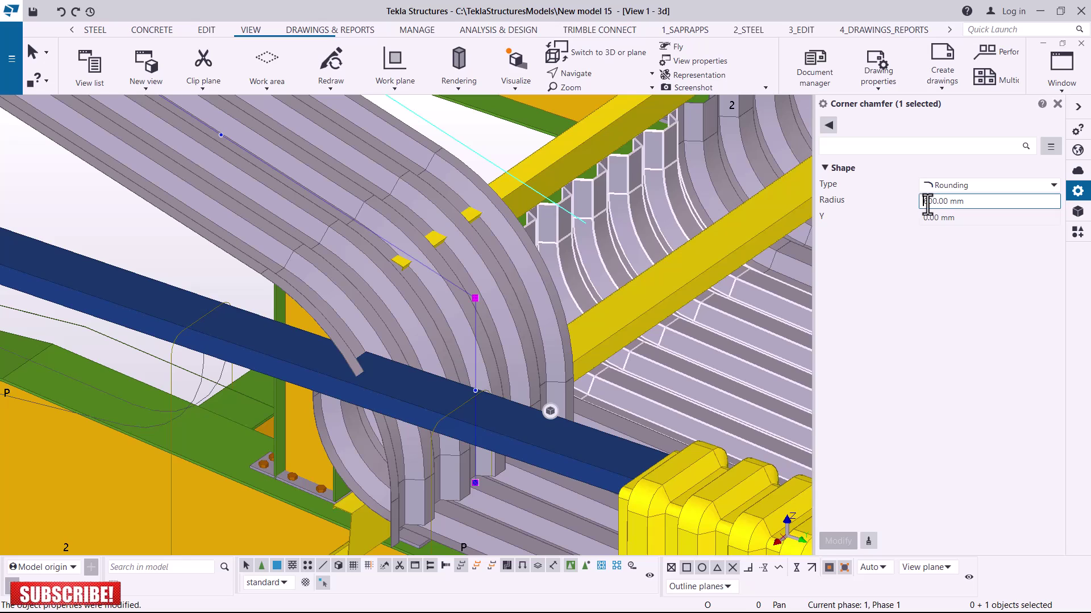
# Set the rounding radius of the selected ridge sheet corner to 400 mm
pyautogui.press('BackSpace')
pyautogui.write('4')
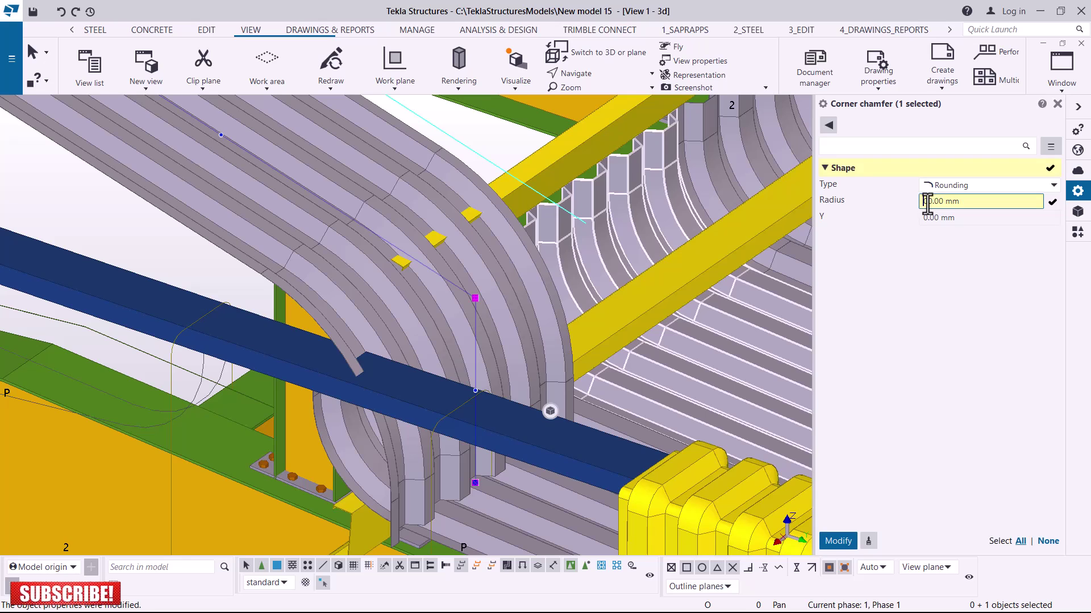
pyautogui.click(839, 540)
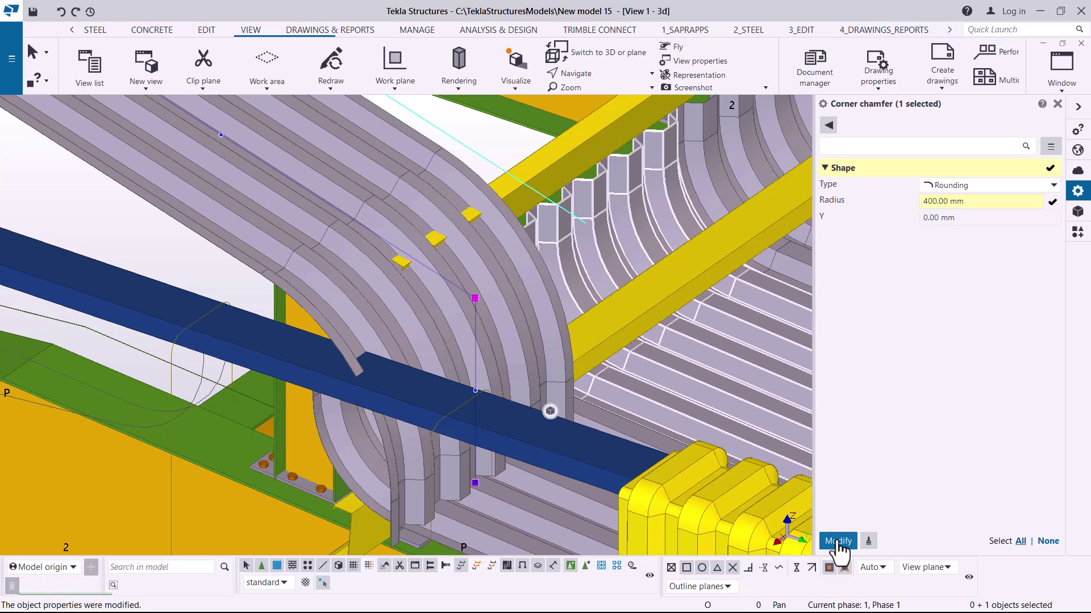
# Examine the rounded end of the ridge sheet from the side against the frame, the purlins and the lower roof sheet
pyautogui.click(601, 75)
pyautogui.click(598, 96)
pyautogui.moveTo(621, 292); pyautogui.dragTo(629, 161)
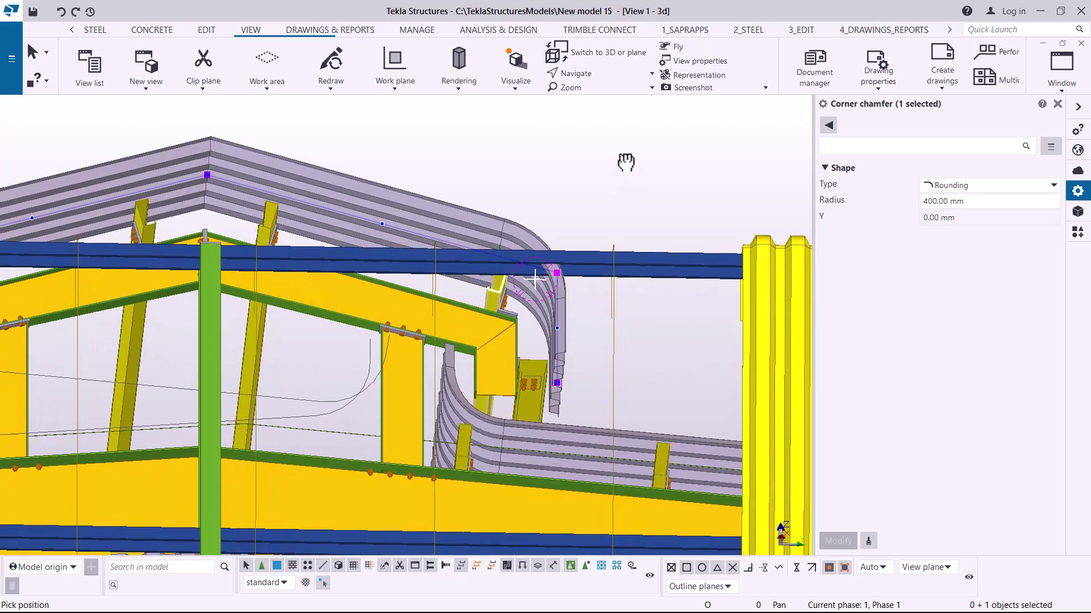
pyautogui.scroll(2, 546, 396)
pyautogui.scroll(3, 546, 396)
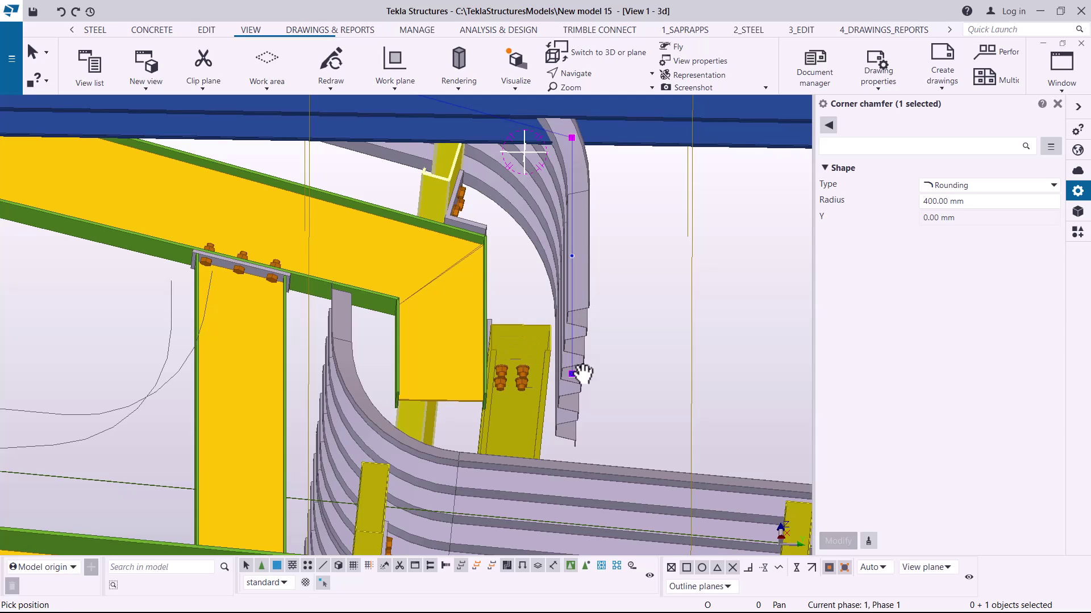
pyautogui.keyDown('ctrl'); pyautogui.moveTo(568, 363); pyautogui.dragTo(902, 254, button='middle'); pyautogui.keyUp('ctrl')
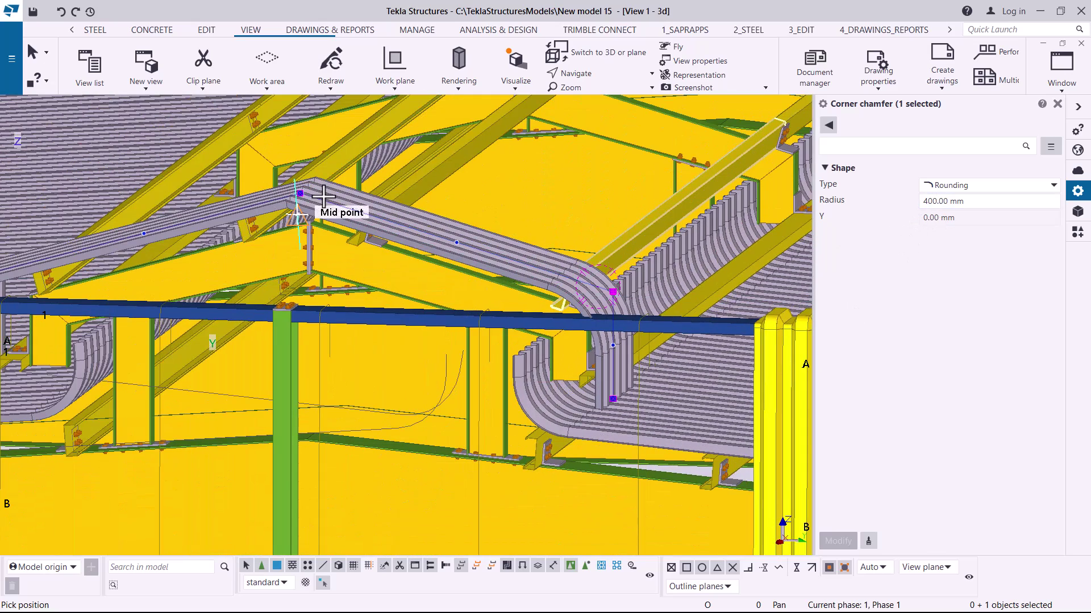
# Give the ridge sheet's unrounded eave corner on the opposite slope a Rounding chamfer with a 400 mm radius
pyautogui.scroll(2, 330, 198)
pyautogui.rightClick(430, 195)
pyautogui.click(434, 195)
pyautogui.keyDown('ctrl'); pyautogui.moveTo(628, 340); pyautogui.dragTo(601, 120, button='middle'); pyautogui.keyUp('ctrl')
pyautogui.click(651, 328)
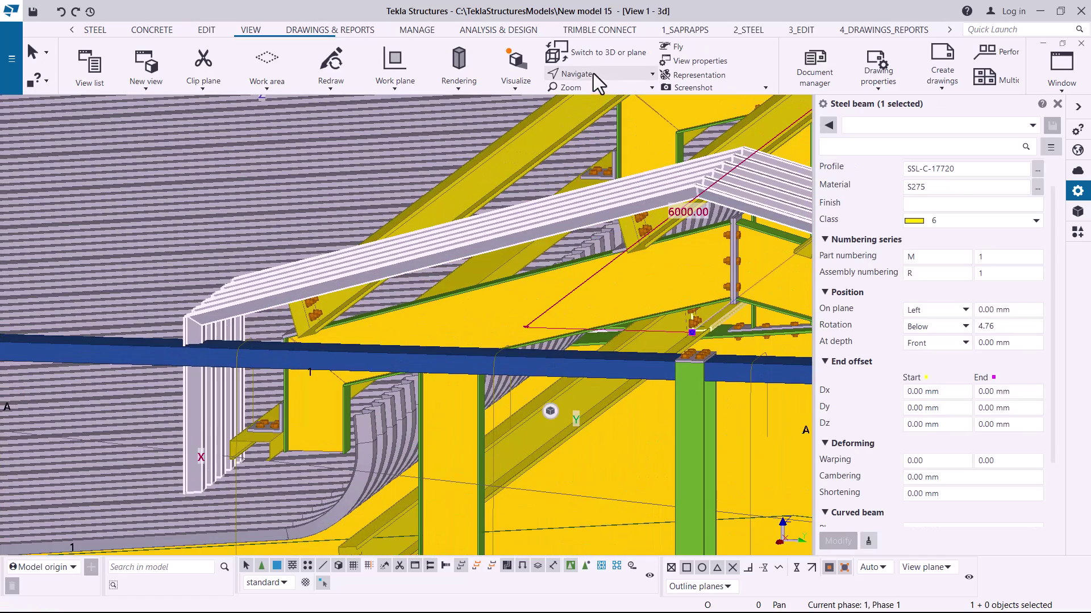
pyautogui.click(593, 73)
pyautogui.click(599, 94)
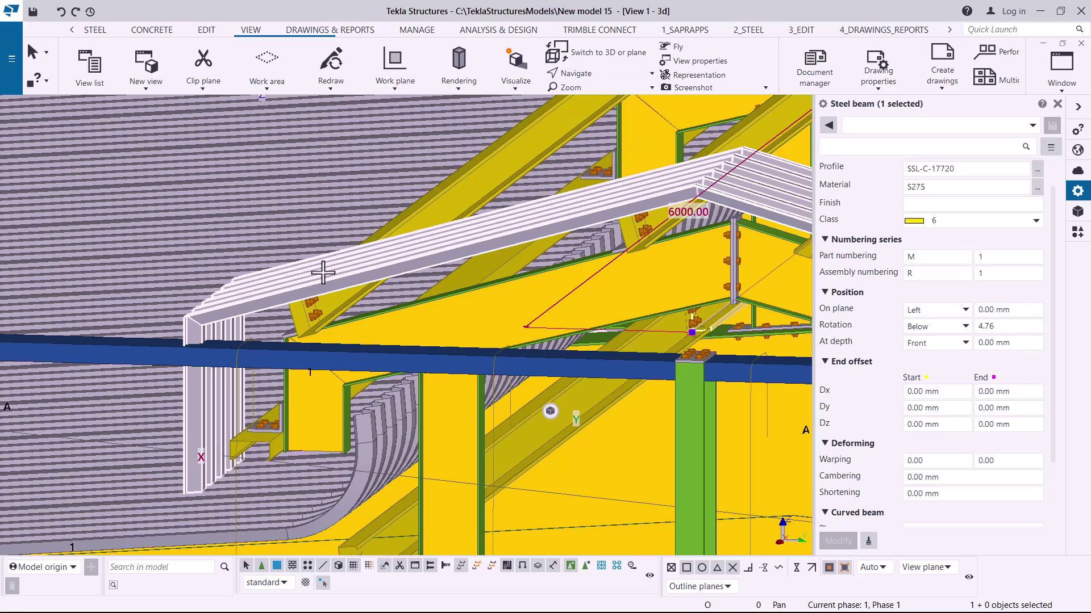
pyautogui.click(309, 280)
pyautogui.keyDown('ctrl'); pyautogui.moveTo(343, 291); pyautogui.dragTo(219, 173, button='middle'); pyautogui.keyUp('ctrl')
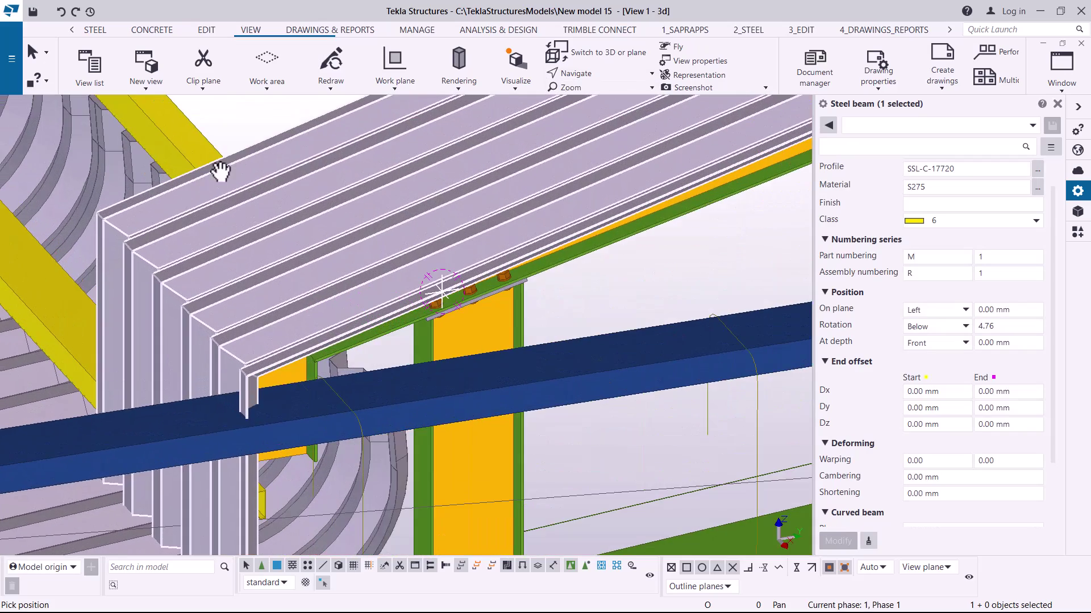
pyautogui.rightClick(226, 133)
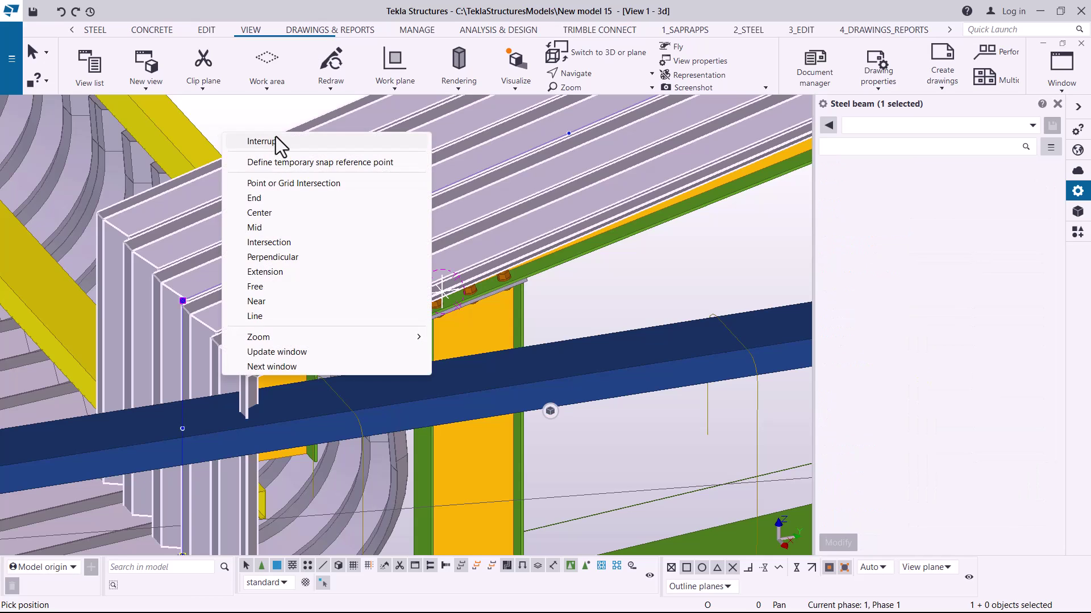
pyautogui.click(275, 140)
pyautogui.click(183, 301)
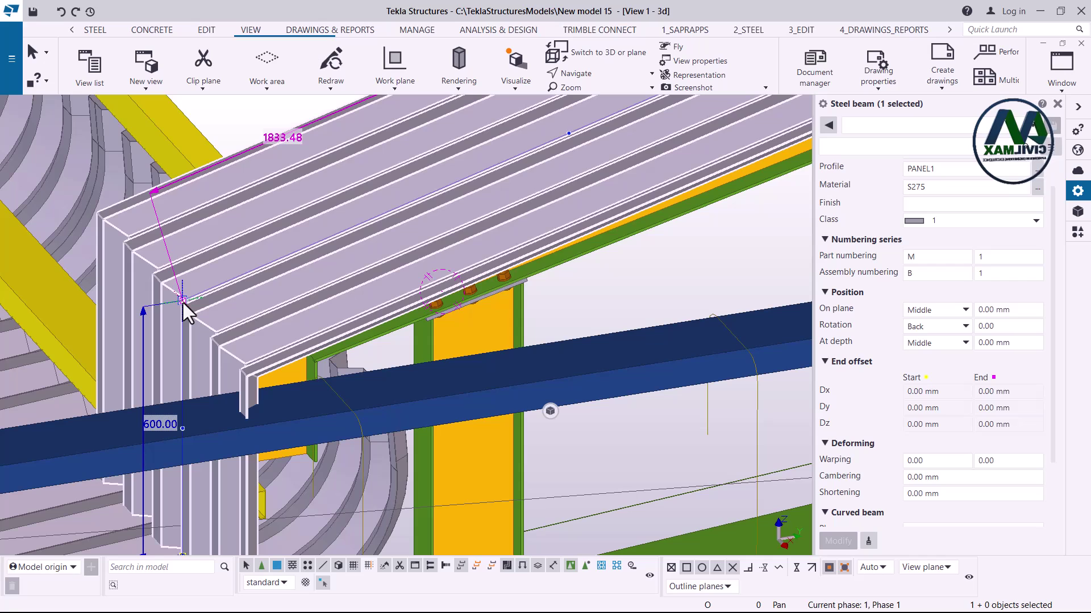
pyautogui.click(183, 301)
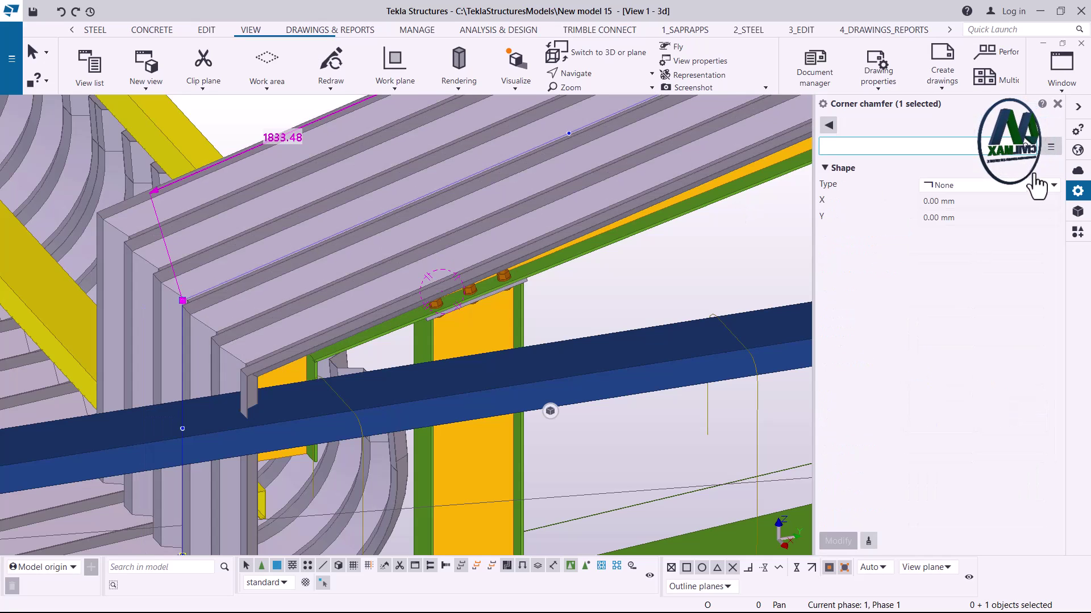
pyautogui.click(1031, 186)
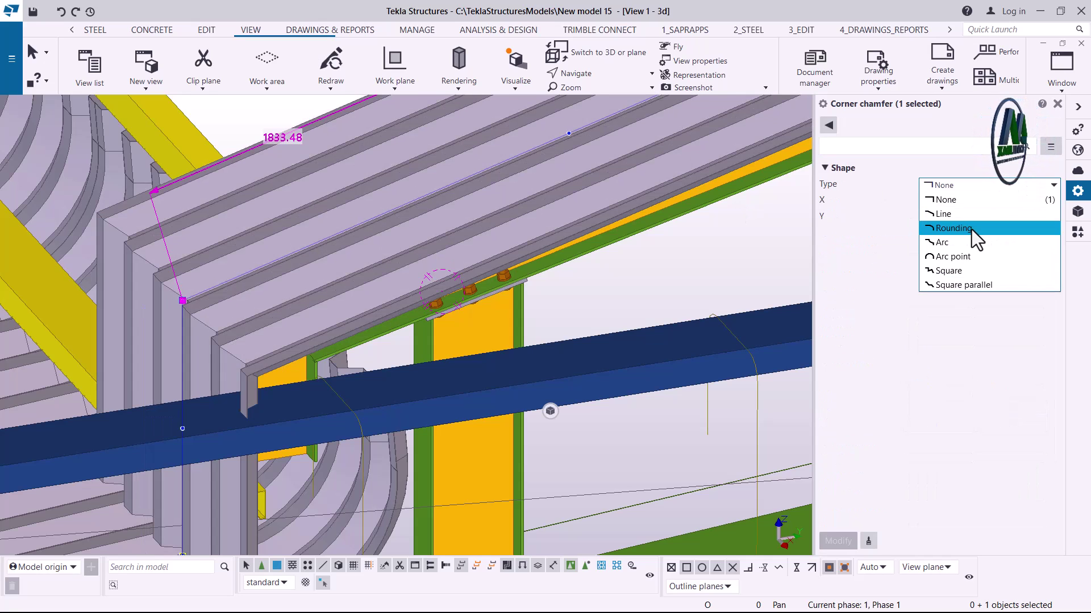
pyautogui.click(972, 229)
pyautogui.click(925, 202)
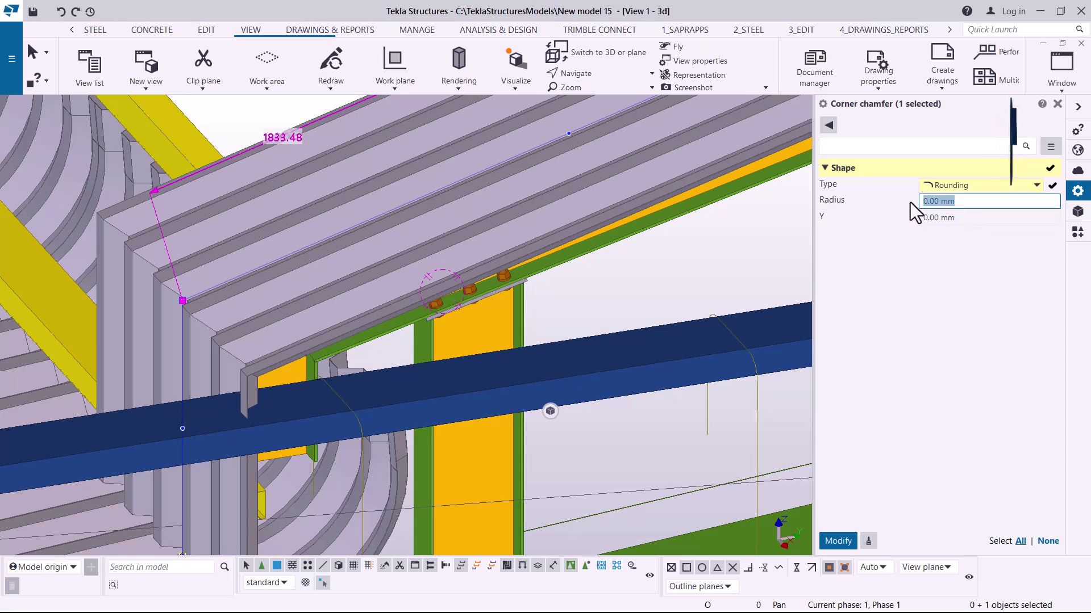
pyautogui.write('400')
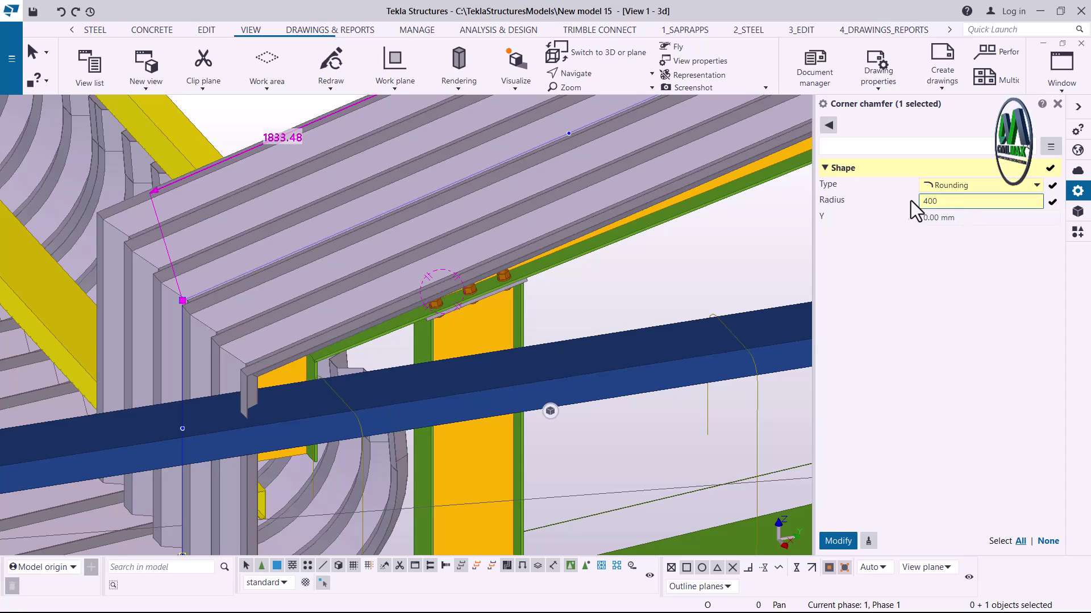
pyautogui.click(838, 543)
# Give the ridge sheet's apex corner a Rounding chamfer with a 400 mm radius
pyautogui.scroll(-5, 171, 310)
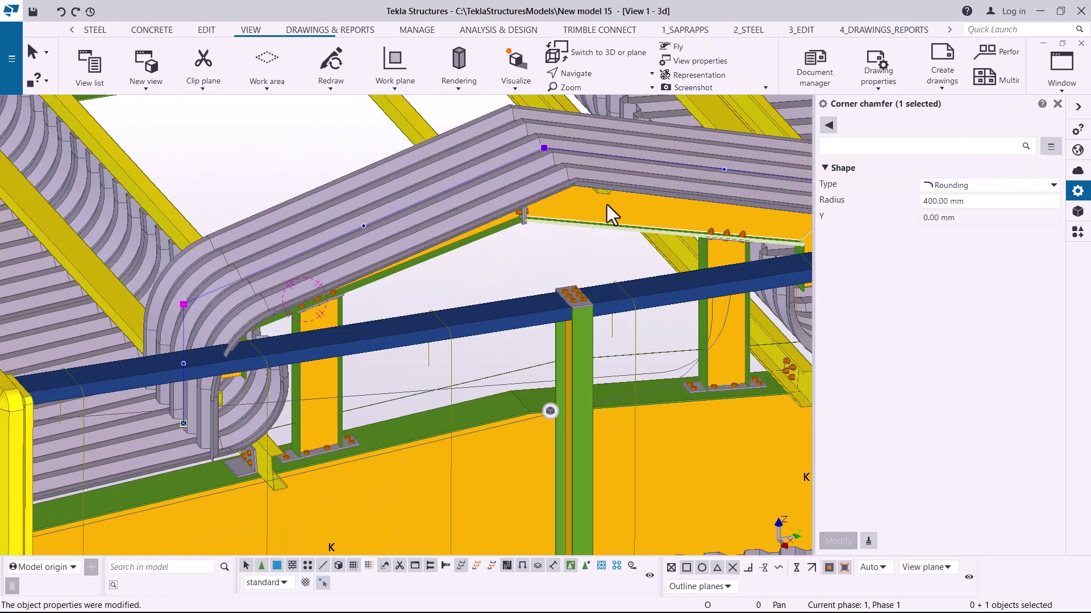
pyautogui.scroll(4, 572, 134)
pyautogui.scroll(1, 505, 174)
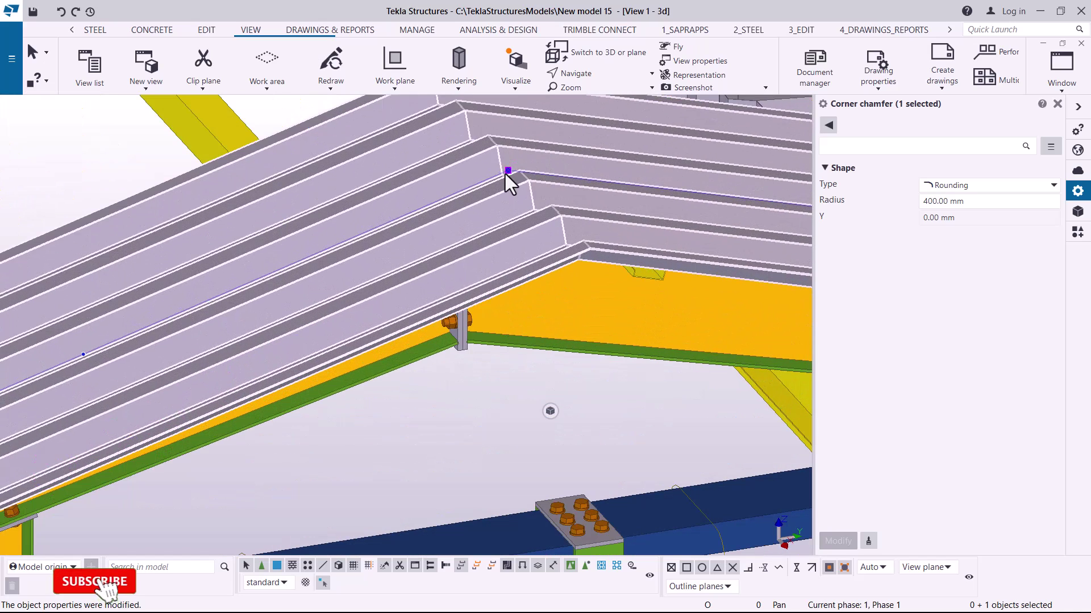
pyautogui.click(509, 171)
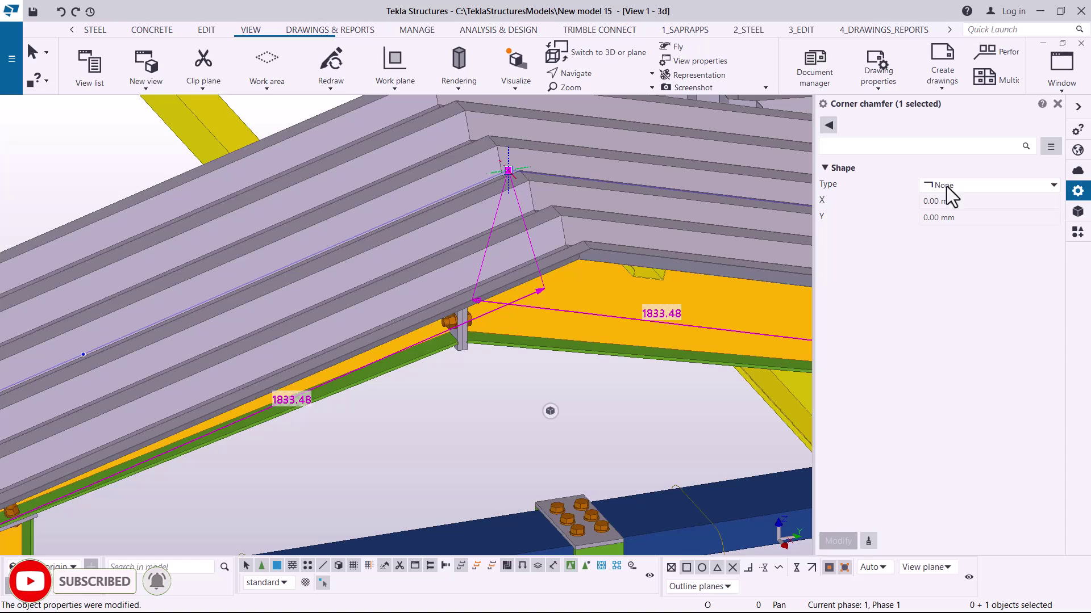
pyautogui.click(1015, 188)
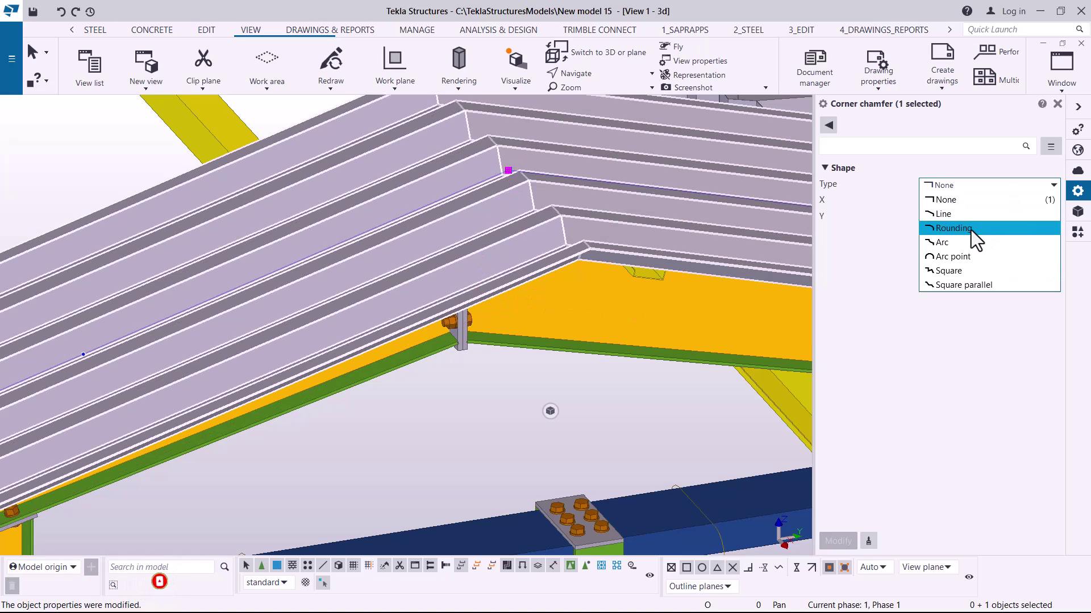
pyautogui.click(970, 230)
pyautogui.doubleClick(953, 203)
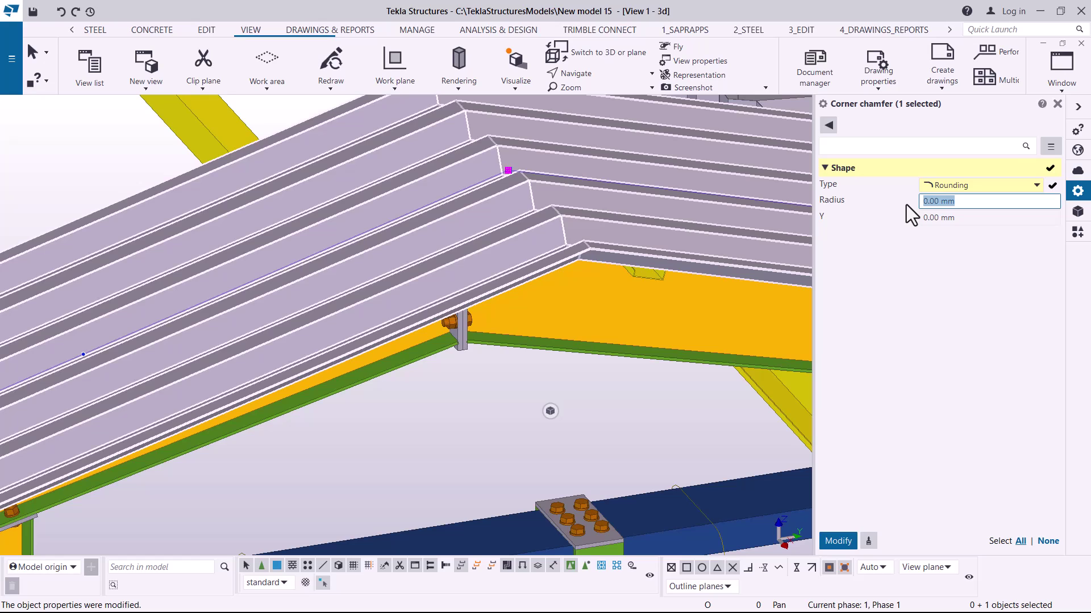
pyautogui.write('400')
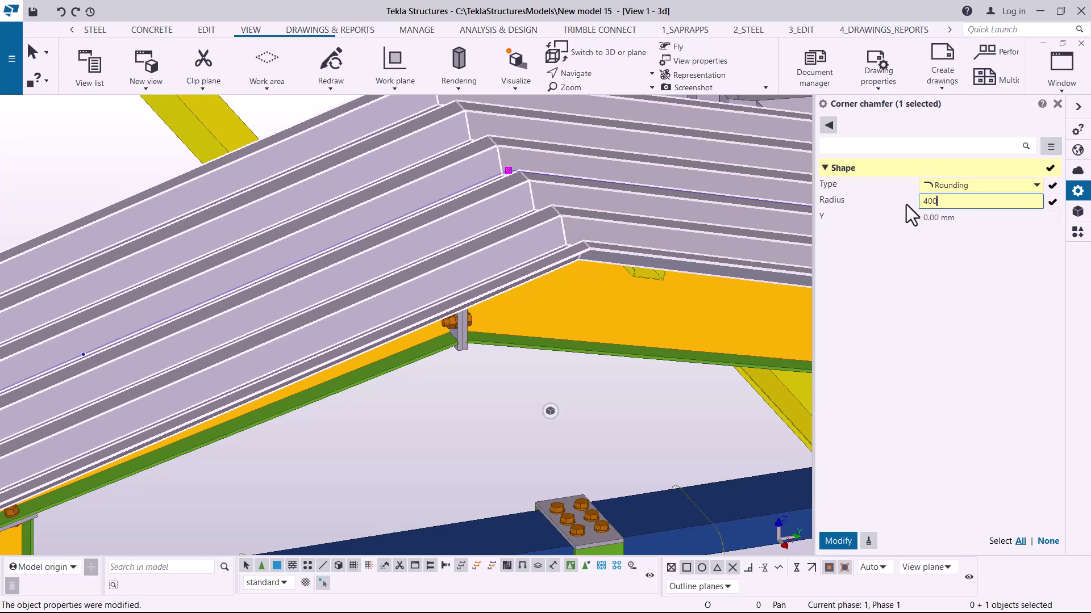
pyautogui.click(838, 542)
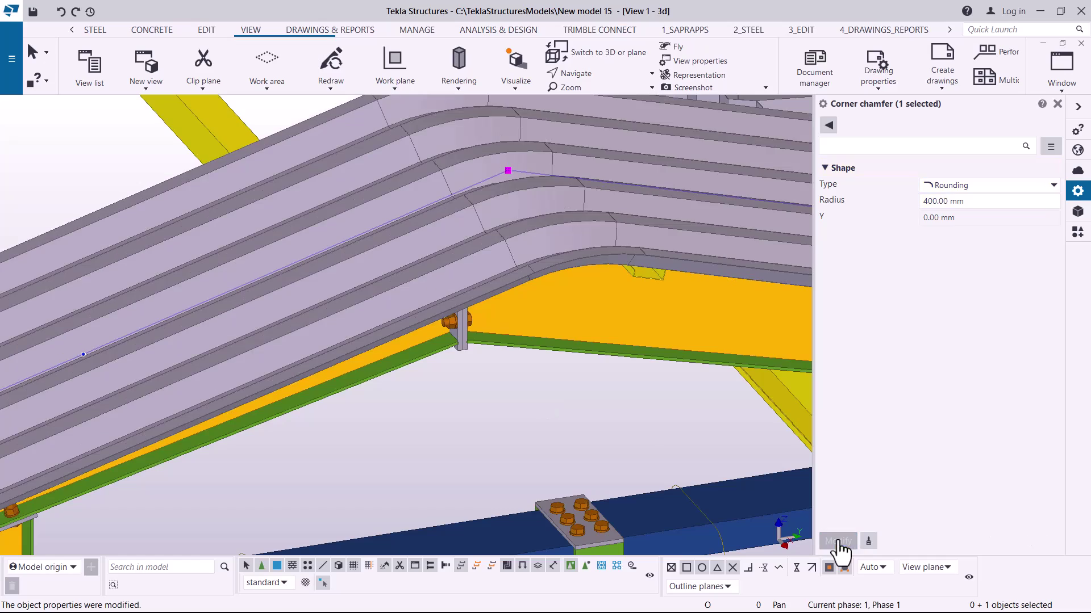
# Set the rounding radius of the ridge sheet's apex corner to 500 mm
pyautogui.scroll(-5, 445, 282)
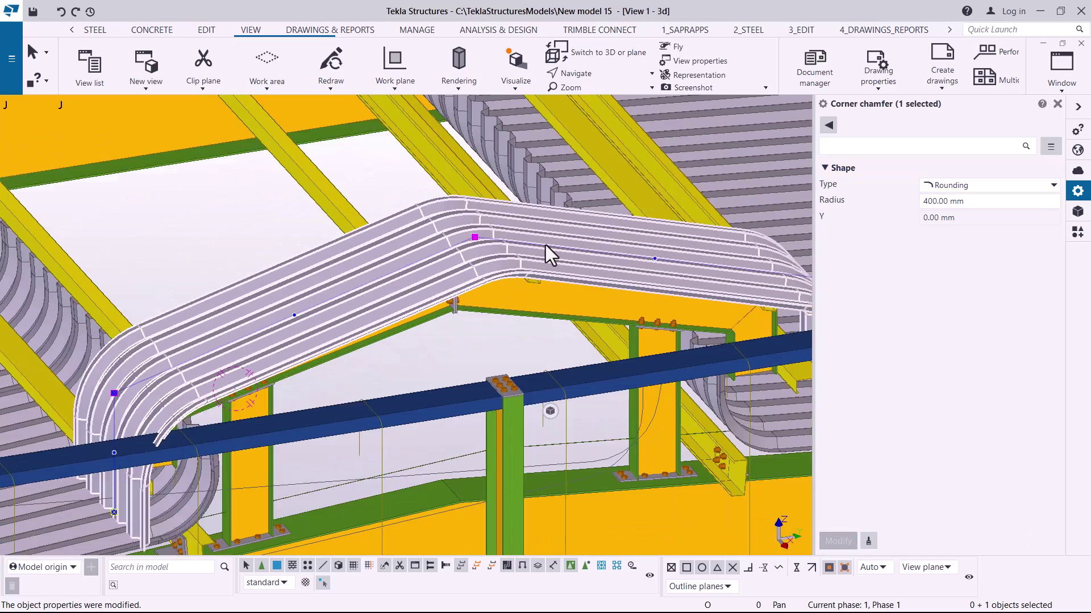
pyautogui.scroll(4, 481, 251)
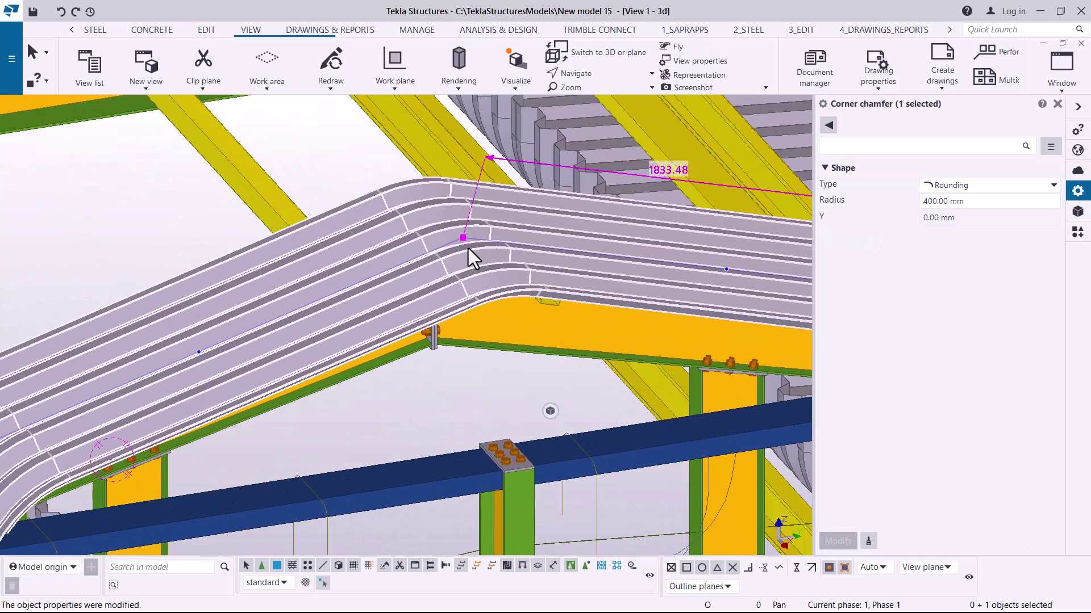
pyautogui.click(464, 240)
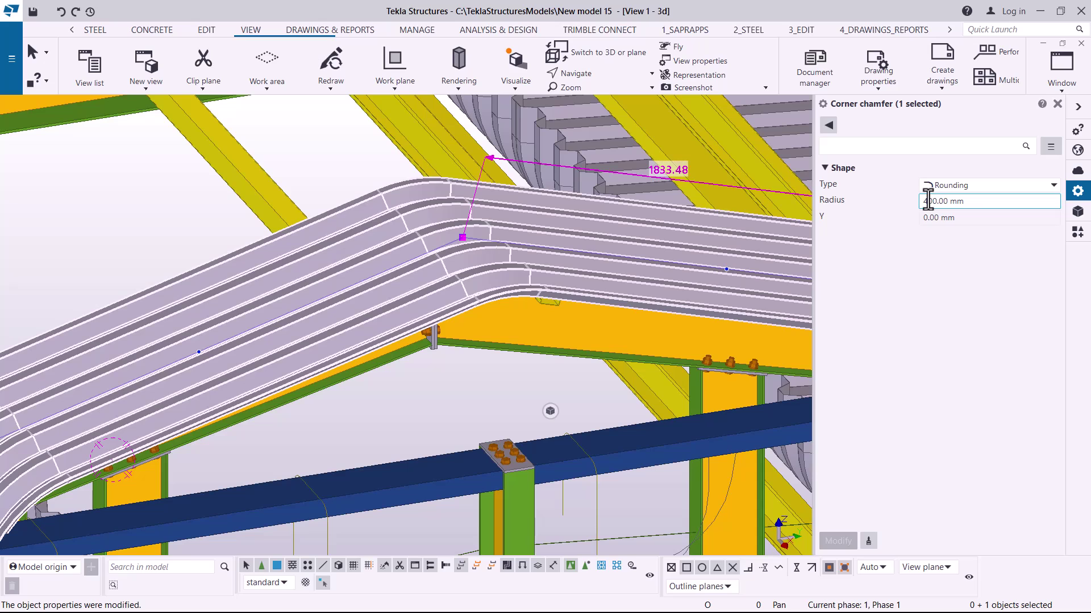
pyautogui.press('BackSpace')
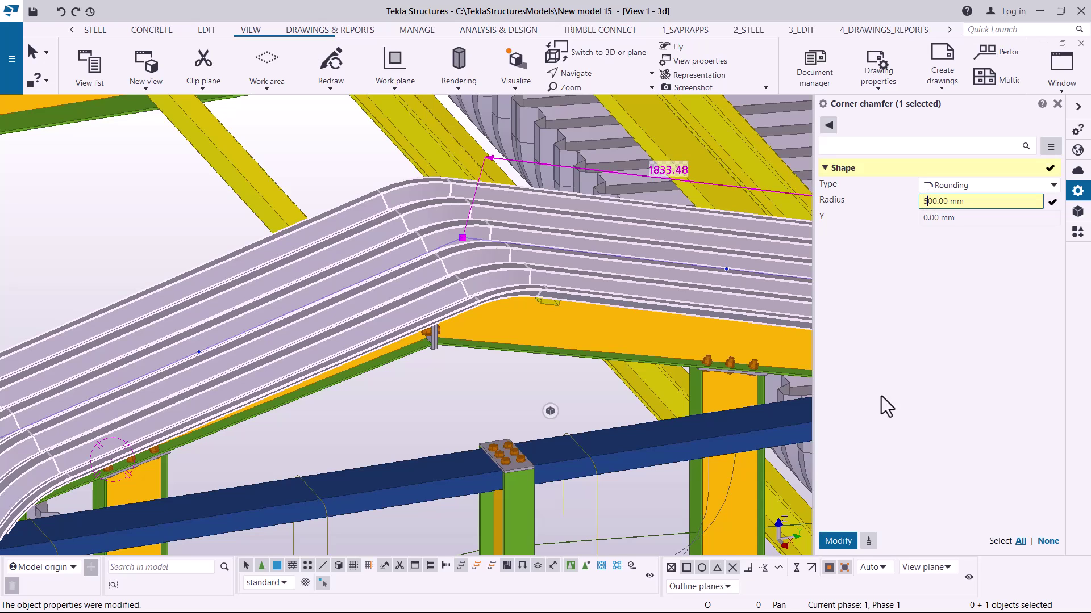
pyautogui.click(842, 544)
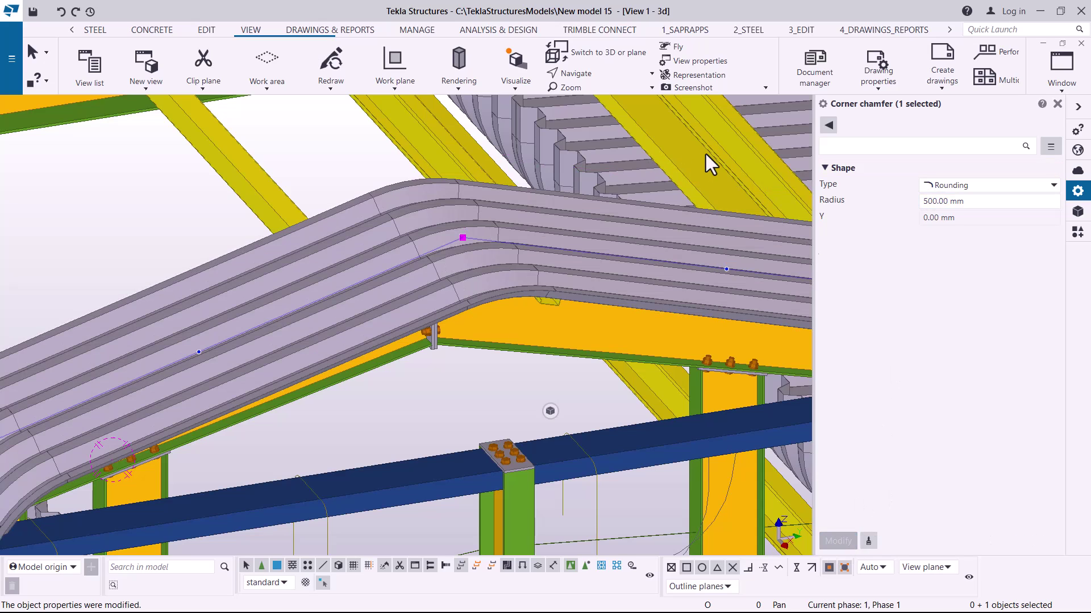
# Set the ridge sheet's At depth position to Front so it covers the raised ridge frame from its end
pyautogui.click(591, 73)
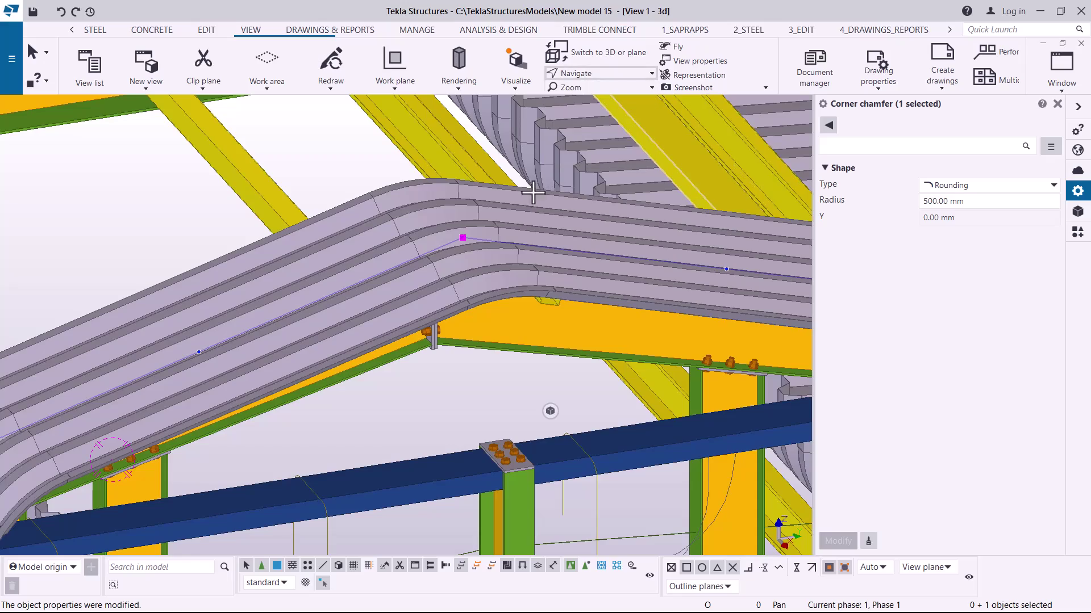
pyautogui.click(504, 242)
pyautogui.moveTo(517, 239)
pyautogui.mouseDown()
pyautogui.moveTo(462, 223)
pyautogui.moveTo(431, 173)
pyautogui.moveTo(406, 163)
pyautogui.moveTo(375, 224)
pyautogui.moveTo(387, 263)
pyautogui.moveTo(353, 275)
pyautogui.moveTo(588, 186)
pyautogui.mouseUp()
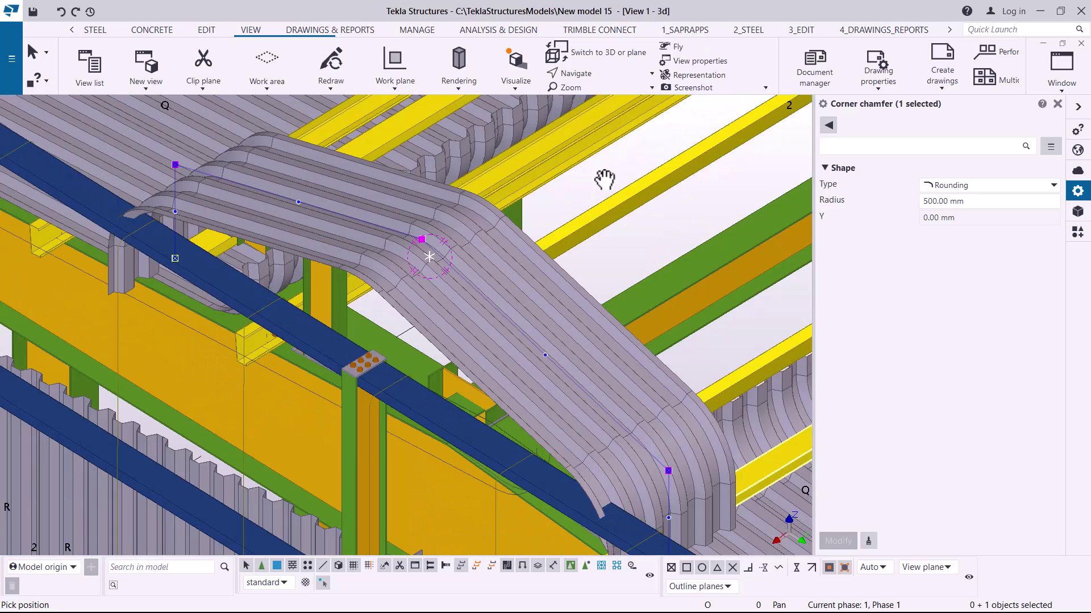
pyautogui.rightClick(604, 179)
pyautogui.click(624, 183)
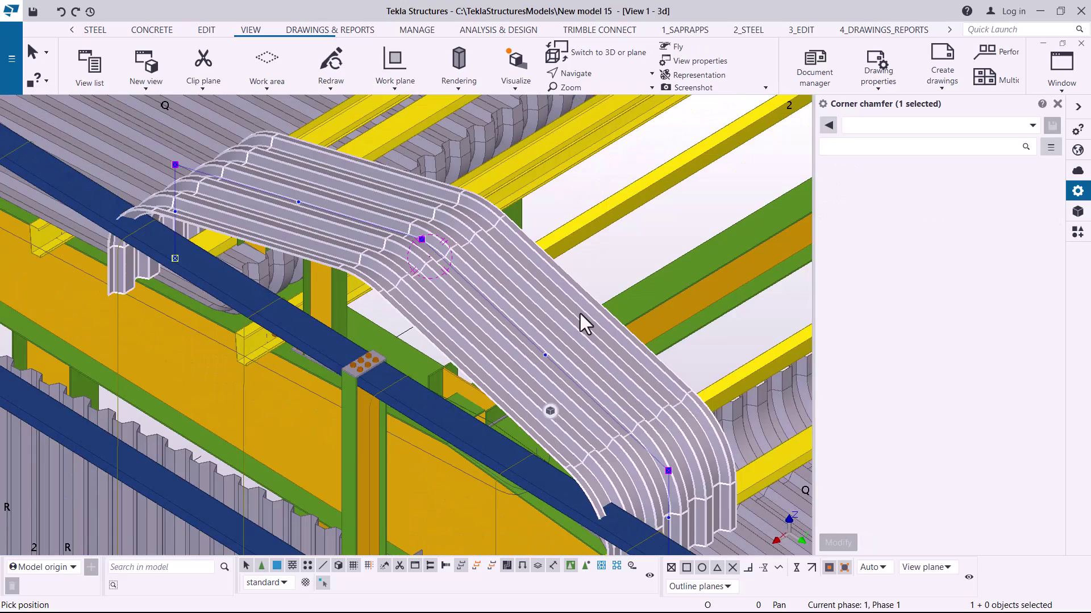
pyautogui.click(580, 313)
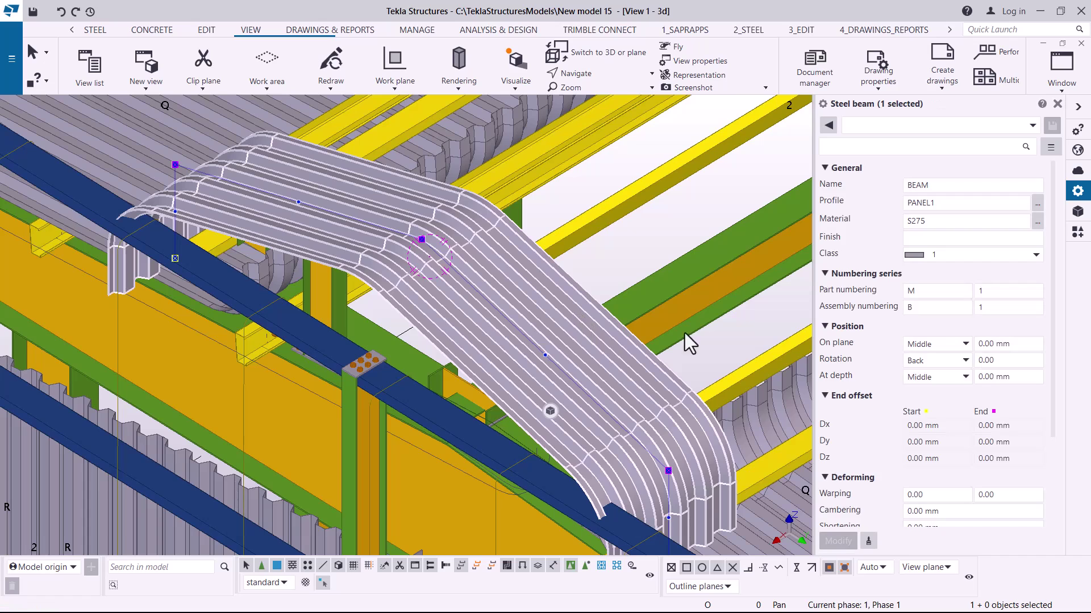
pyautogui.click(965, 377)
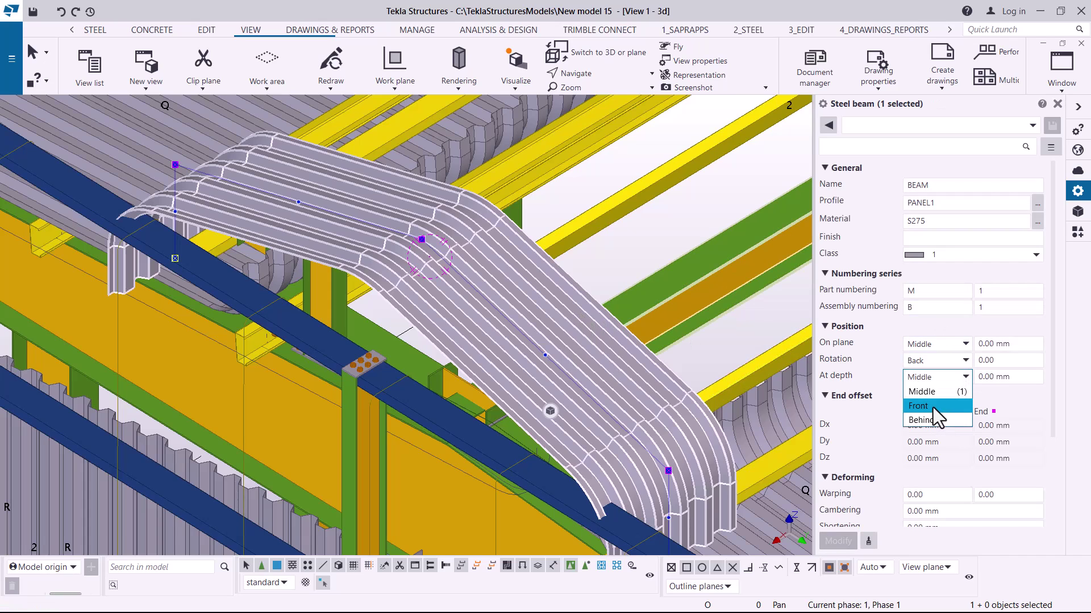
pyautogui.click(933, 408)
pyautogui.click(839, 543)
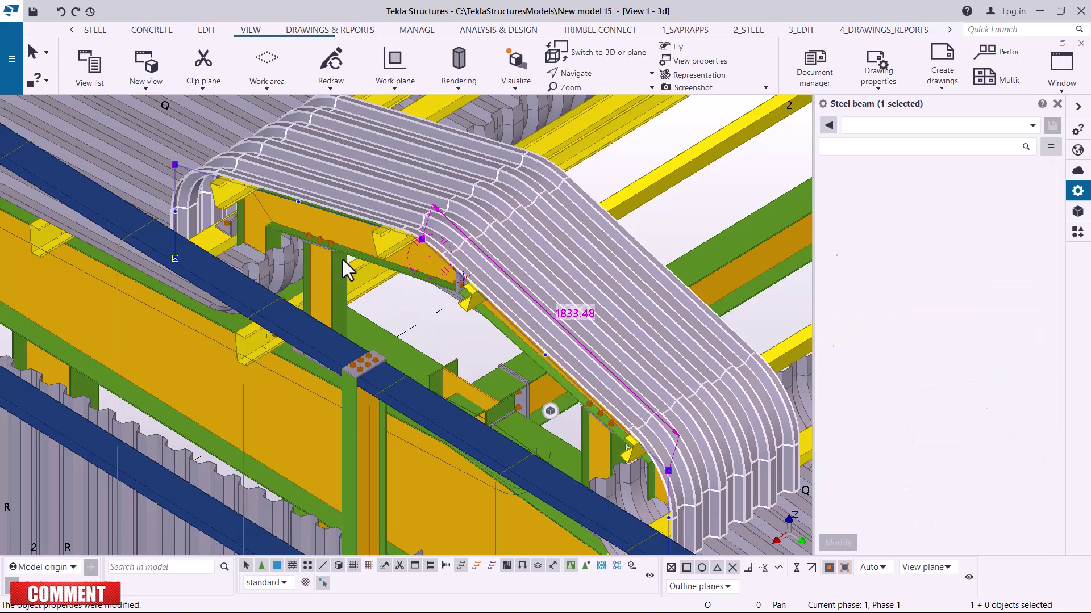
pyautogui.scroll(-3, 343, 259)
pyautogui.scroll(-5, 345, 257)
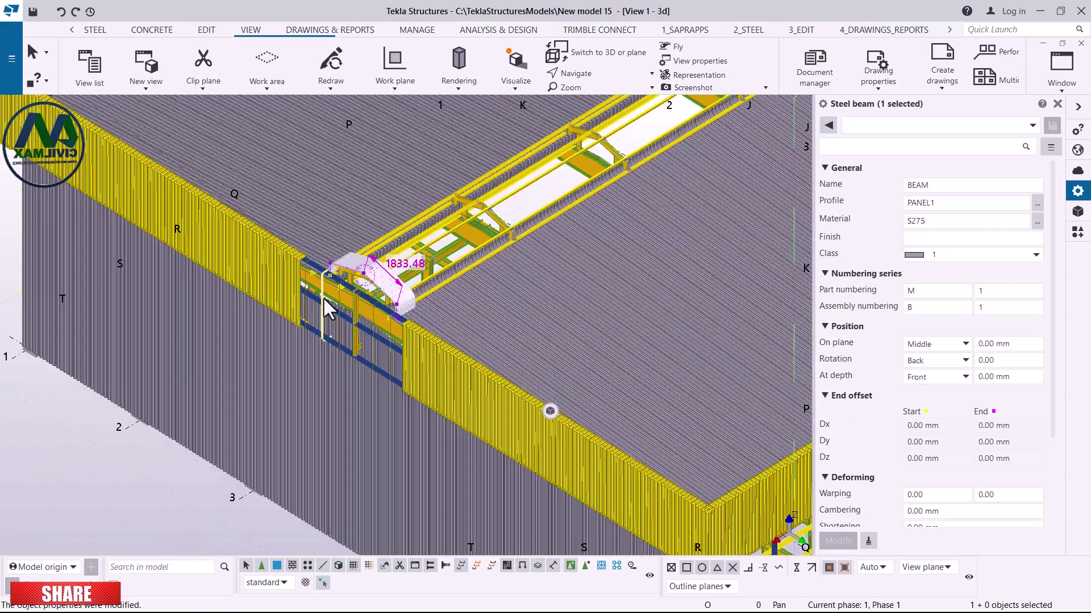
pyautogui.scroll(-8, 329, 298)
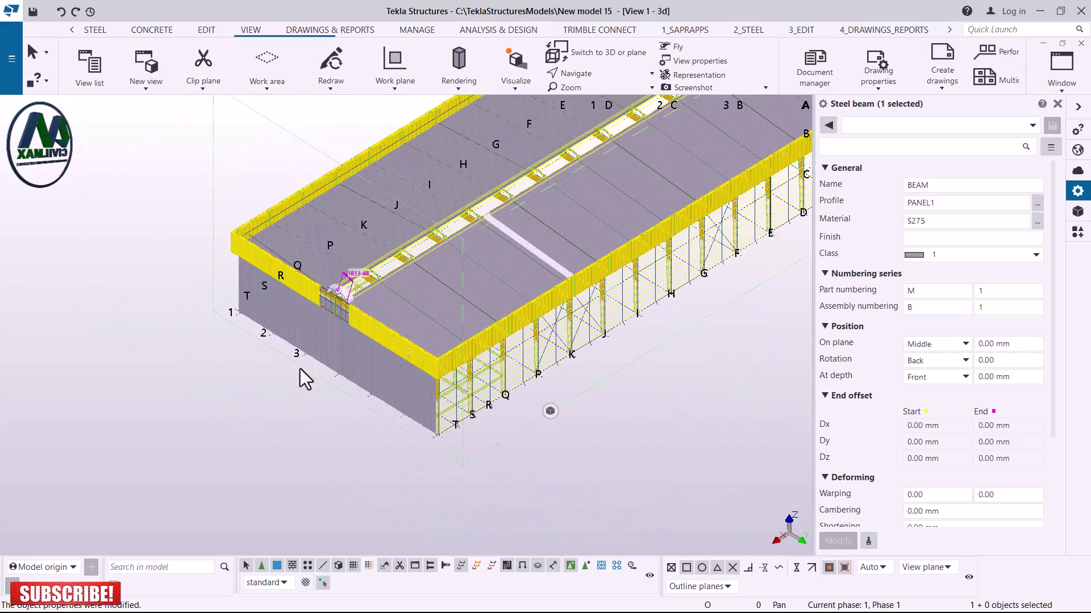
pyautogui.scroll(-2, 319, 360)
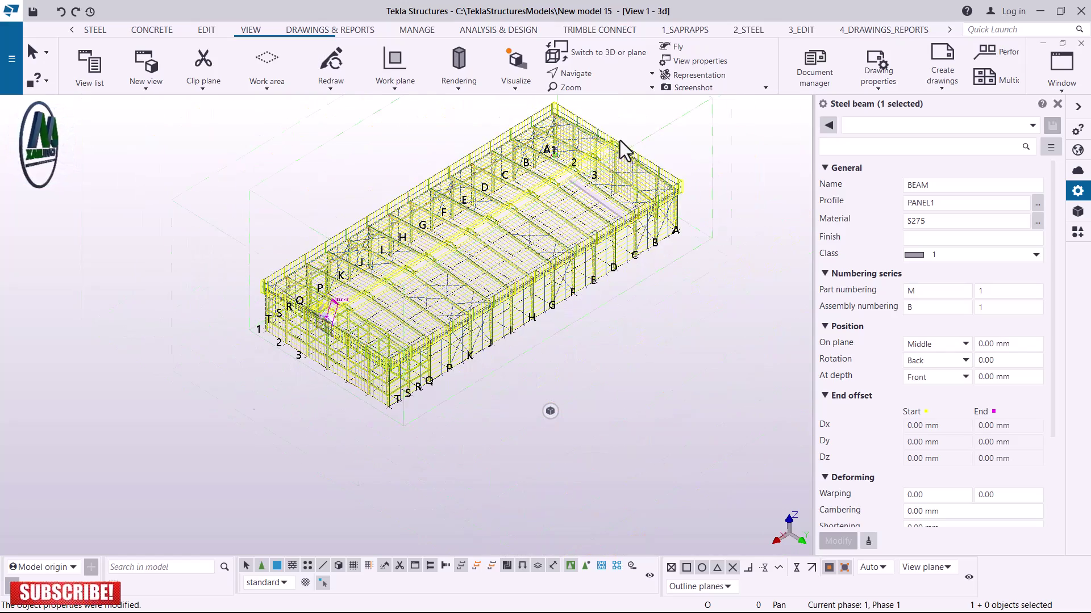
pyautogui.scroll(3, 620, 141)
pyautogui.scroll(10, 243, 369)
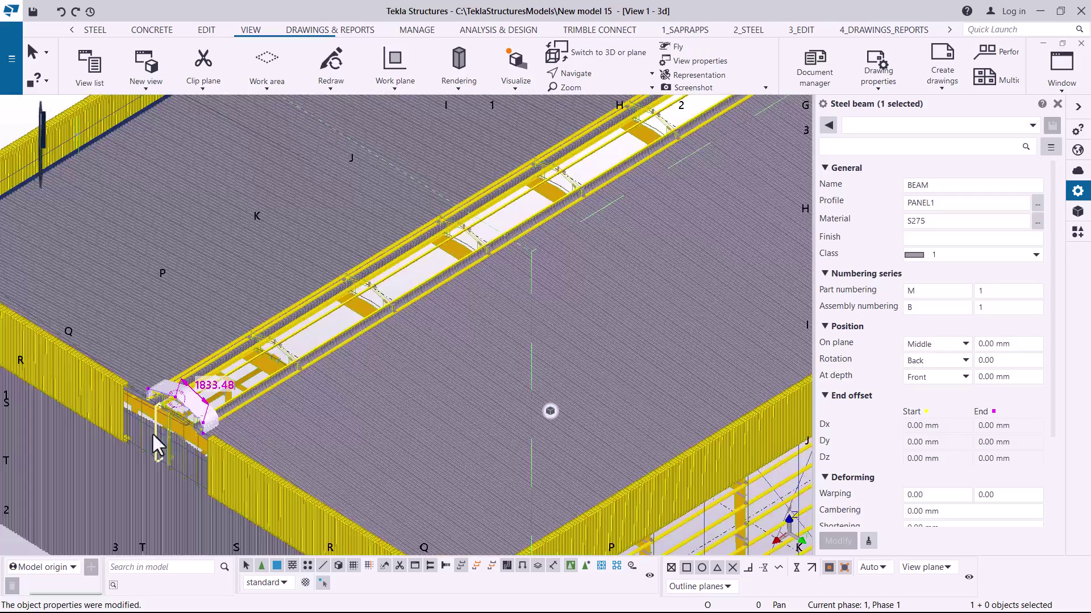
pyautogui.scroll(6, 176, 428)
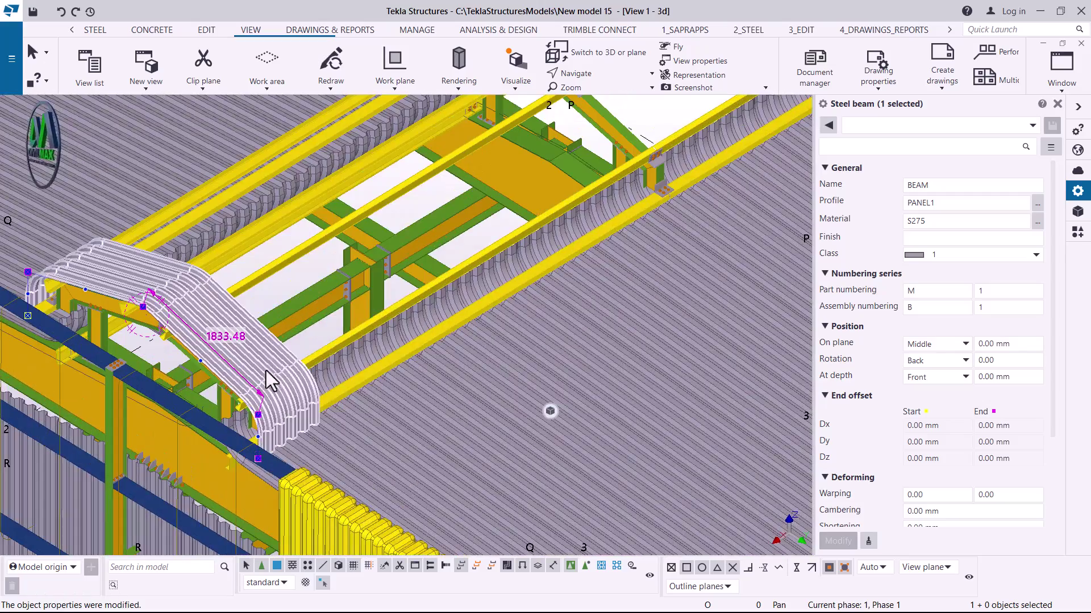
pyautogui.rightClick(271, 362)
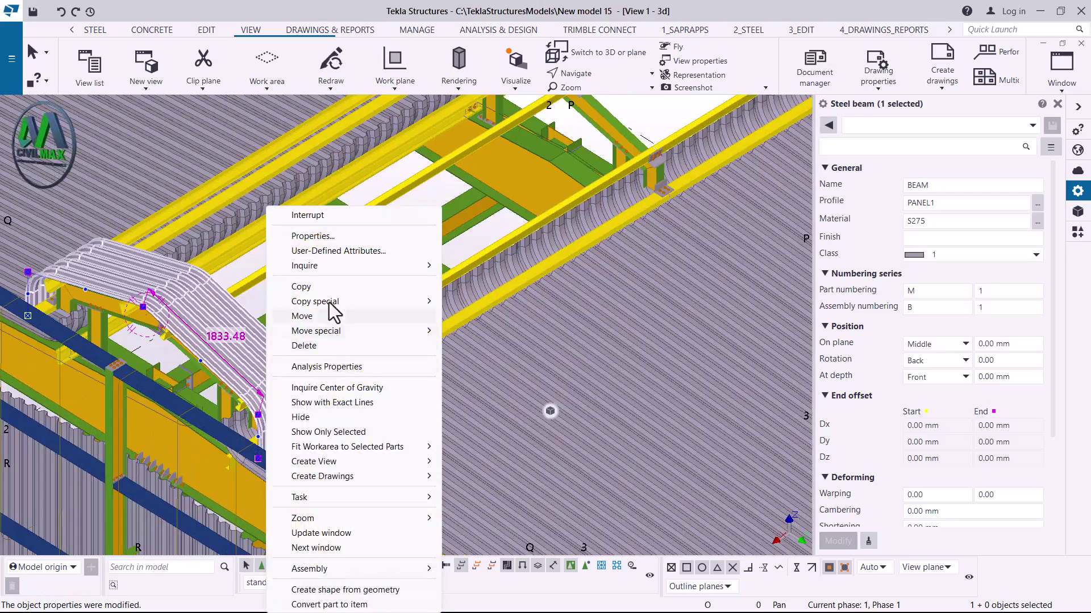
pyautogui.moveTo(329, 302)
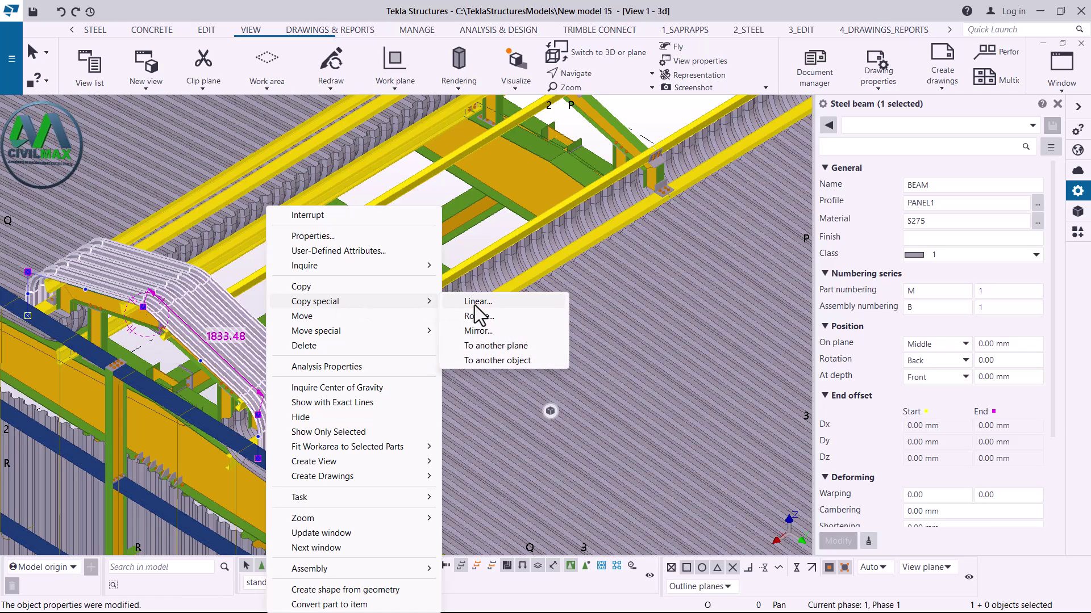
pyautogui.click(479, 302)
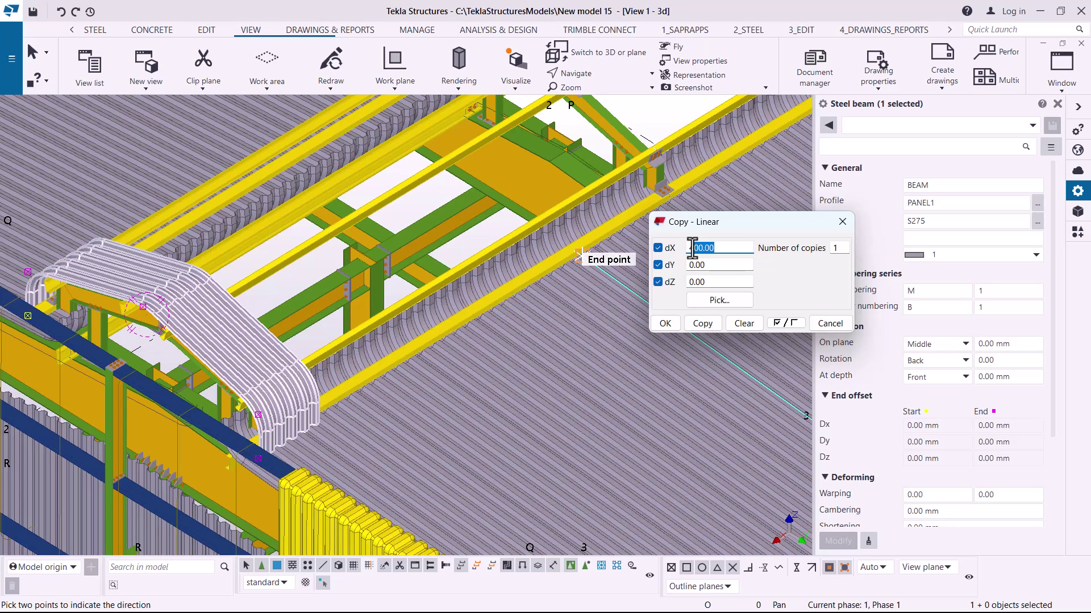
pyautogui.click(842, 223)
pyautogui.rightClick(434, 192)
pyautogui.click(461, 202)
# Measure the distance across the ridge sheet's width along its apex, from the front edge to the back edge
pyautogui.scroll(-2, 462, 202)
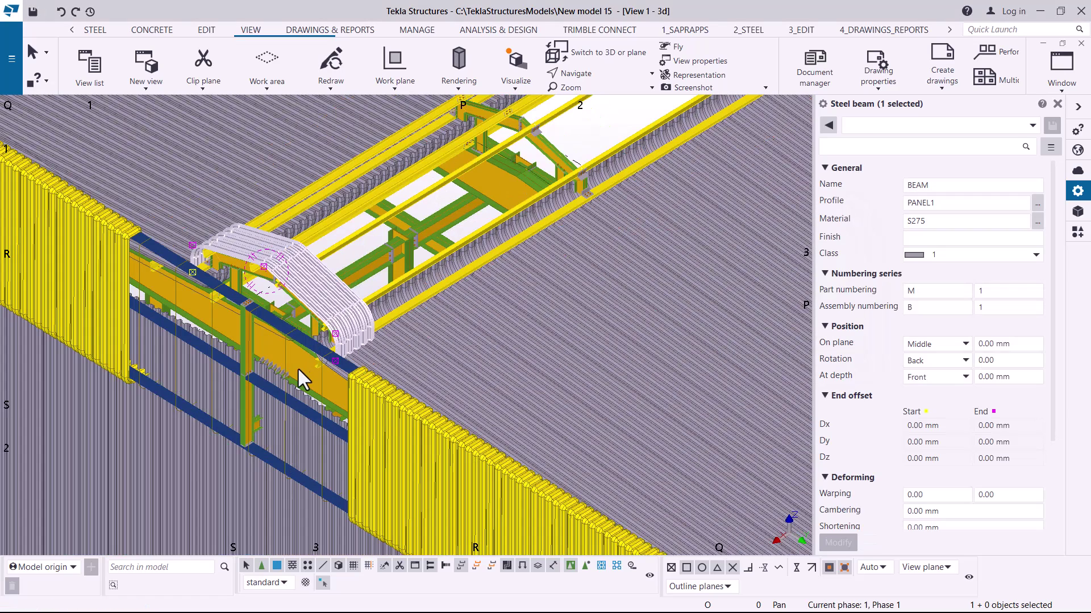
pyautogui.scroll(8, 306, 312)
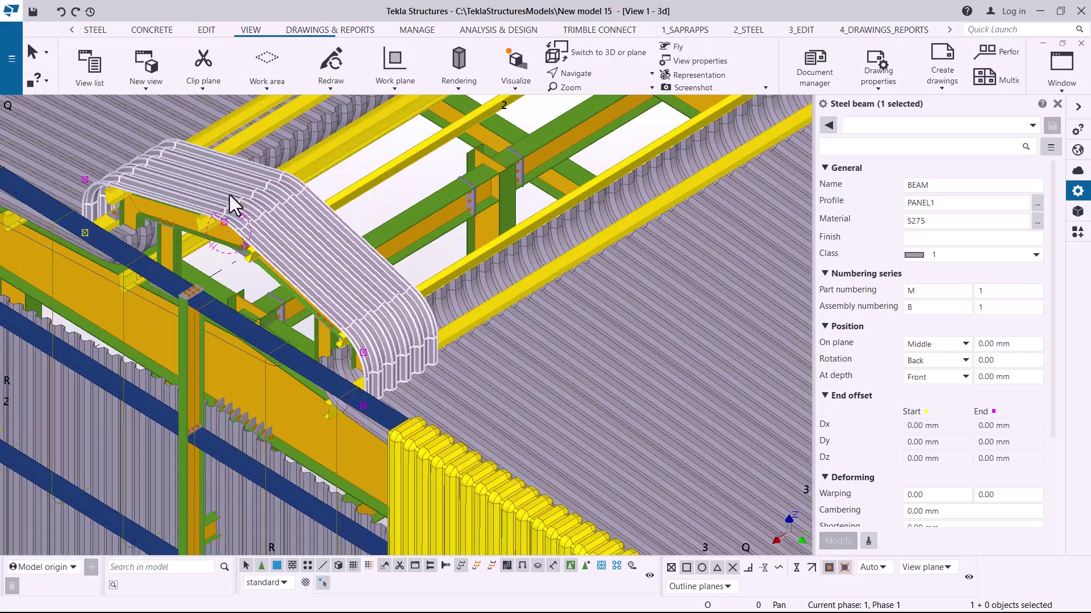
pyautogui.scroll(5, 214, 274)
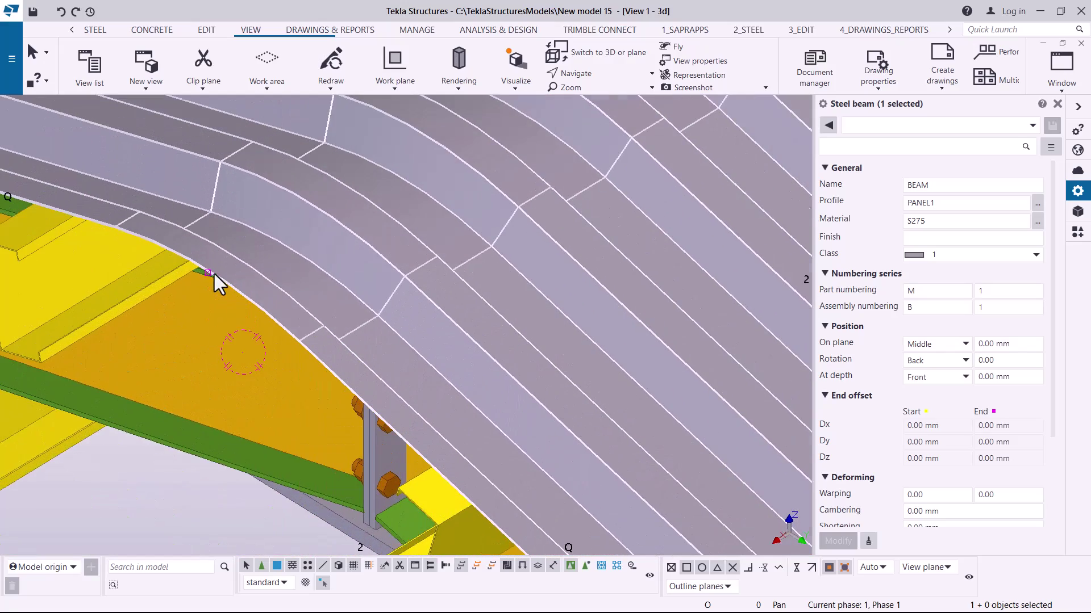
pyautogui.click(207, 30)
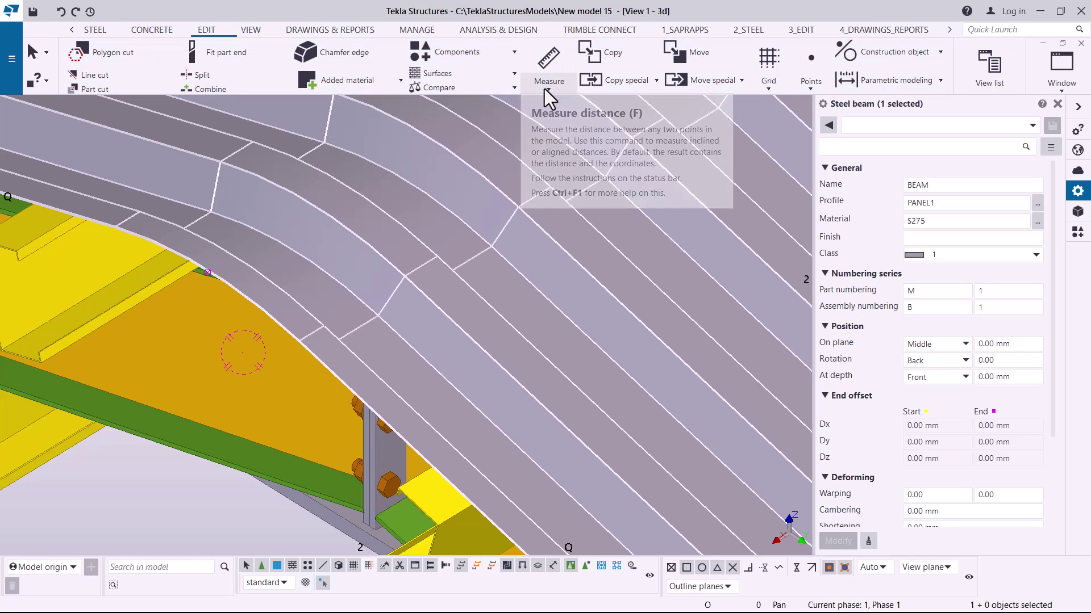
pyautogui.click(545, 89)
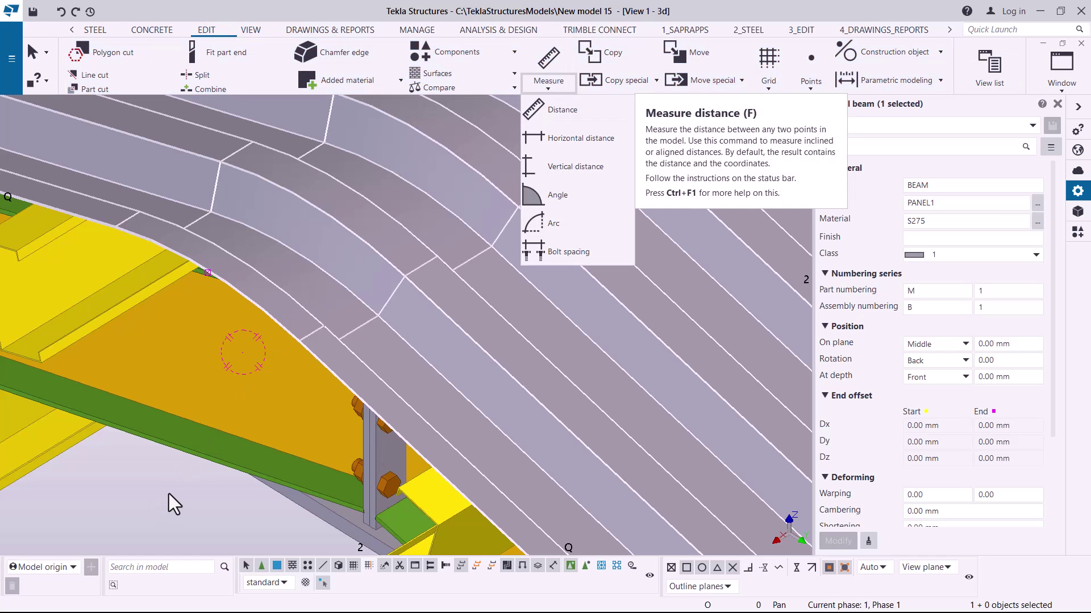
pyautogui.click(352, 387)
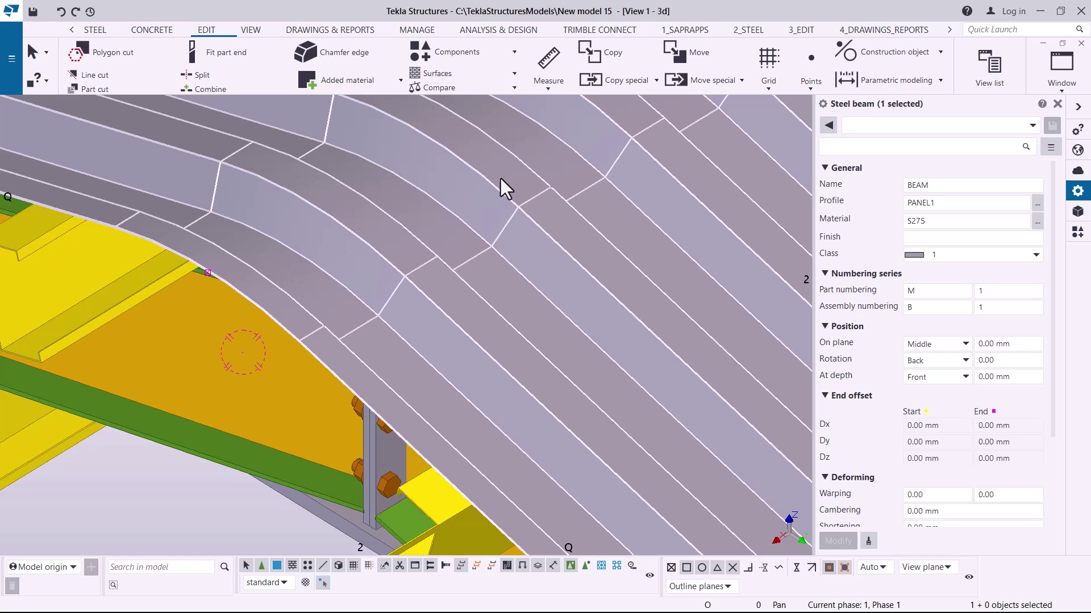
pyautogui.moveTo(236, 400)
pyautogui.keyDown('ctrl'); pyautogui.mouseDown(button='middle')
pyautogui.moveTo(289, 391)
pyautogui.moveTo(182, 482)
pyautogui.moveTo(258, 316)
pyautogui.moveTo(193, 273)
pyautogui.moveTo(233, 229)
pyautogui.mouseUp(button='middle'); pyautogui.keyUp('ctrl')
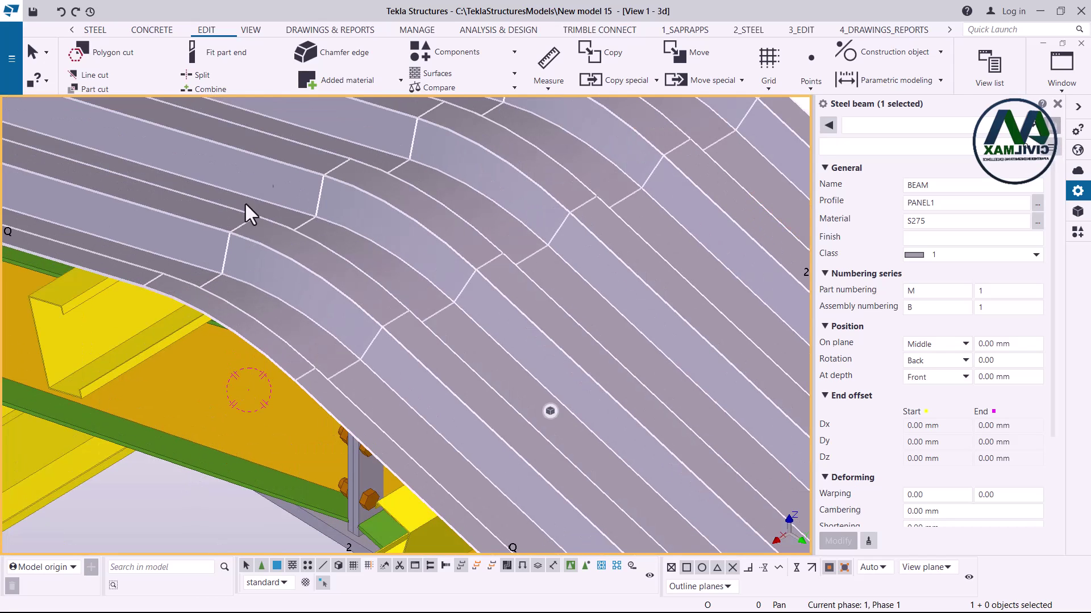
pyautogui.click(549, 89)
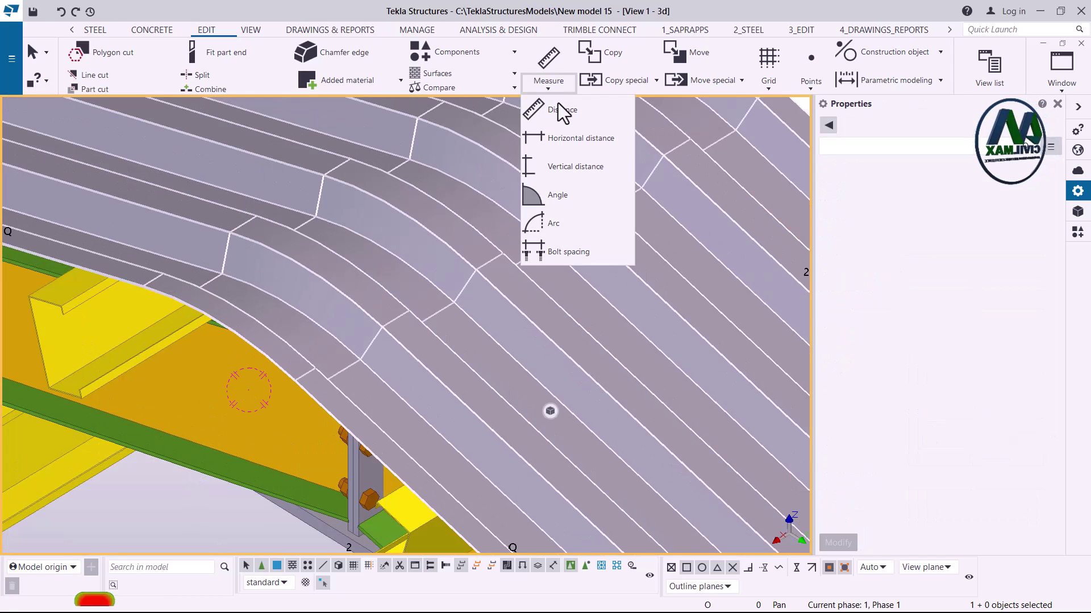
pyautogui.click(565, 114)
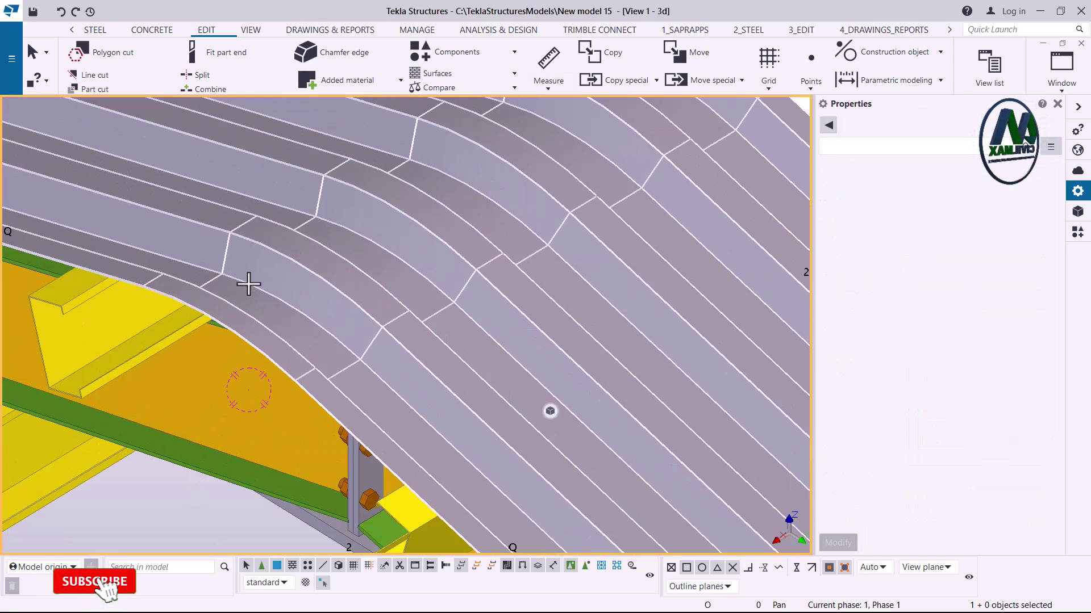
pyautogui.click(188, 306)
pyautogui.scroll(-3, 560, 231)
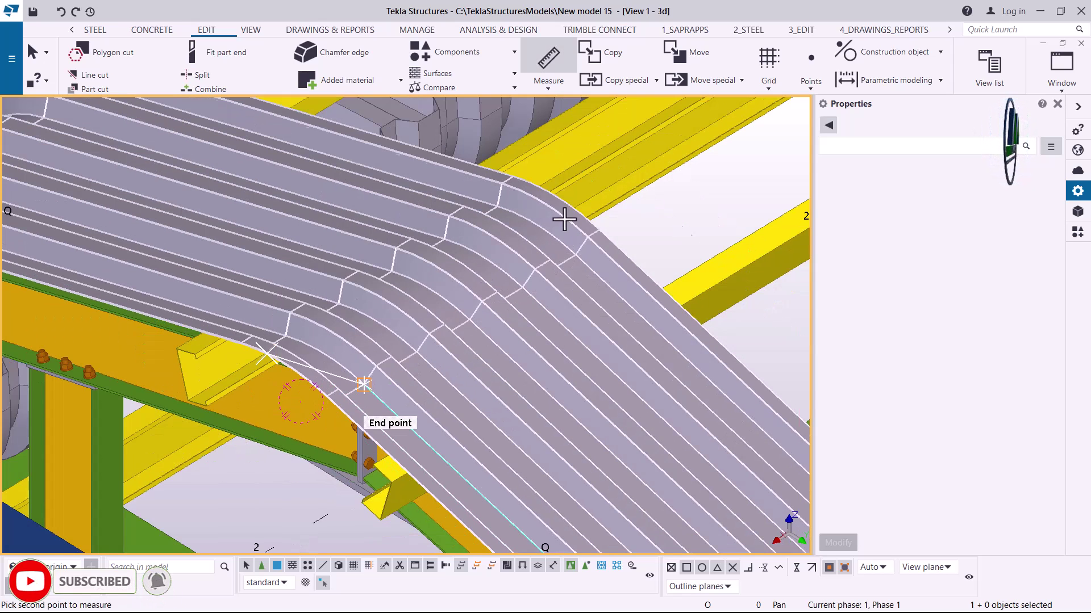
pyautogui.scroll(4, 559, 201)
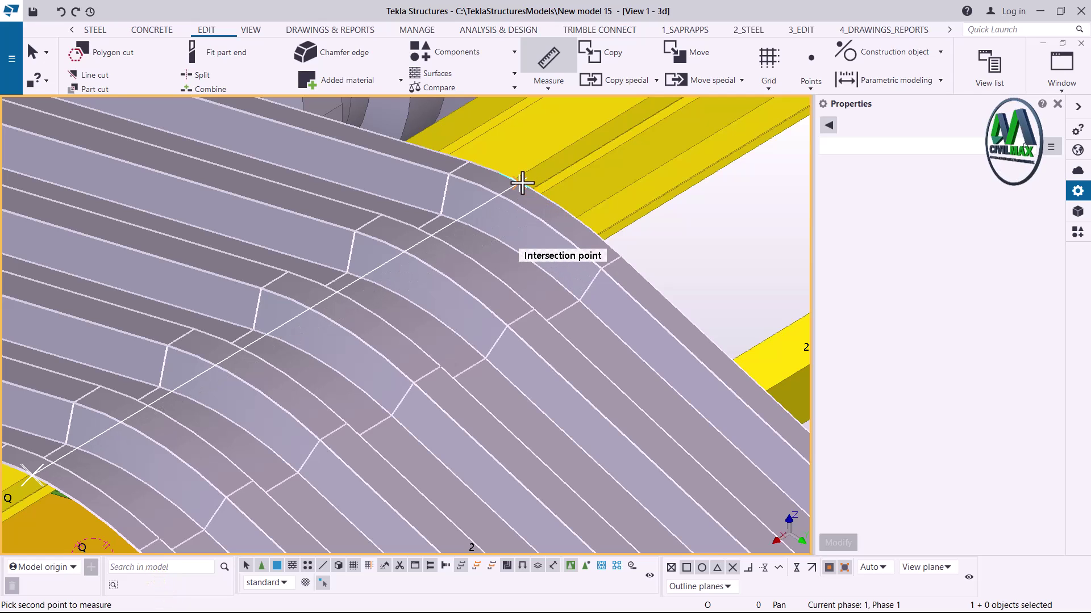
pyautogui.click(522, 183)
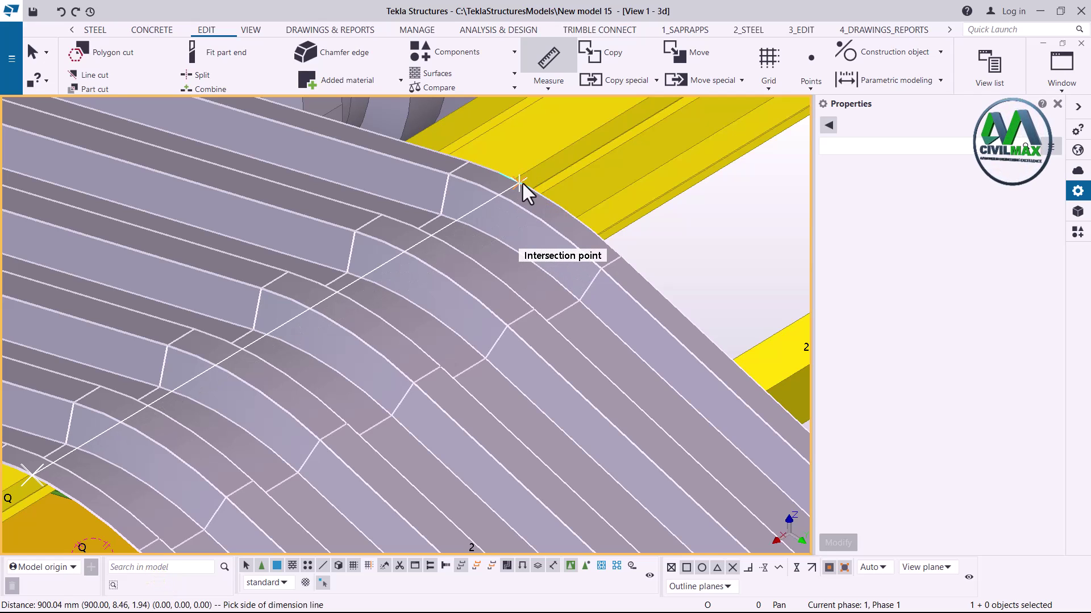
pyautogui.rightClick(710, 206)
pyautogui.press('Escape')
pyautogui.scroll(-5, 489, 224)
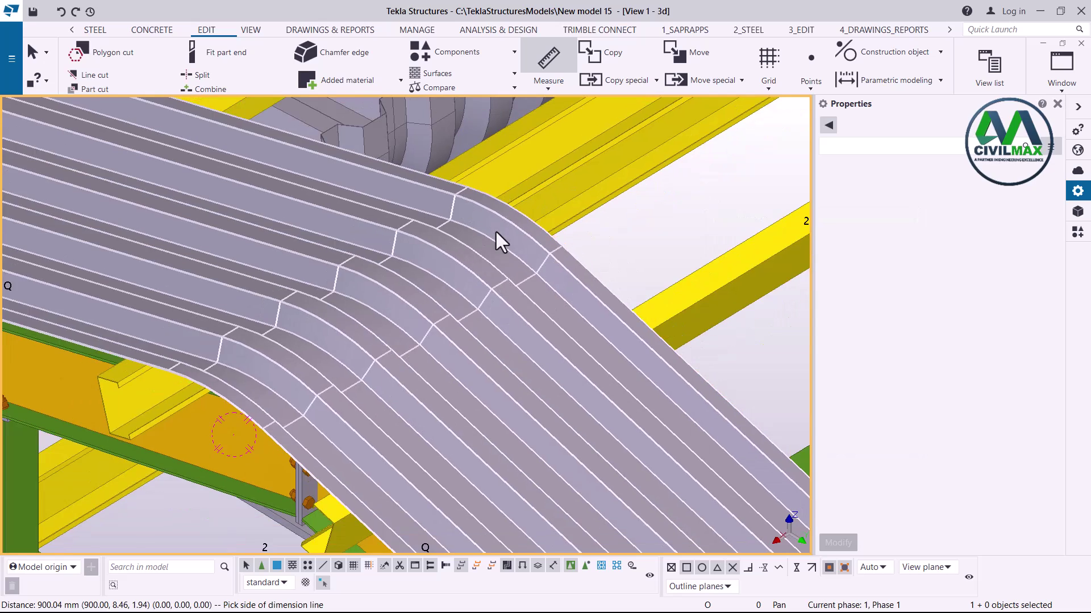
# Copy the ridge sheet linearly along the building with dX -900 mm and 94 copies
pyautogui.rightClick(496, 282)
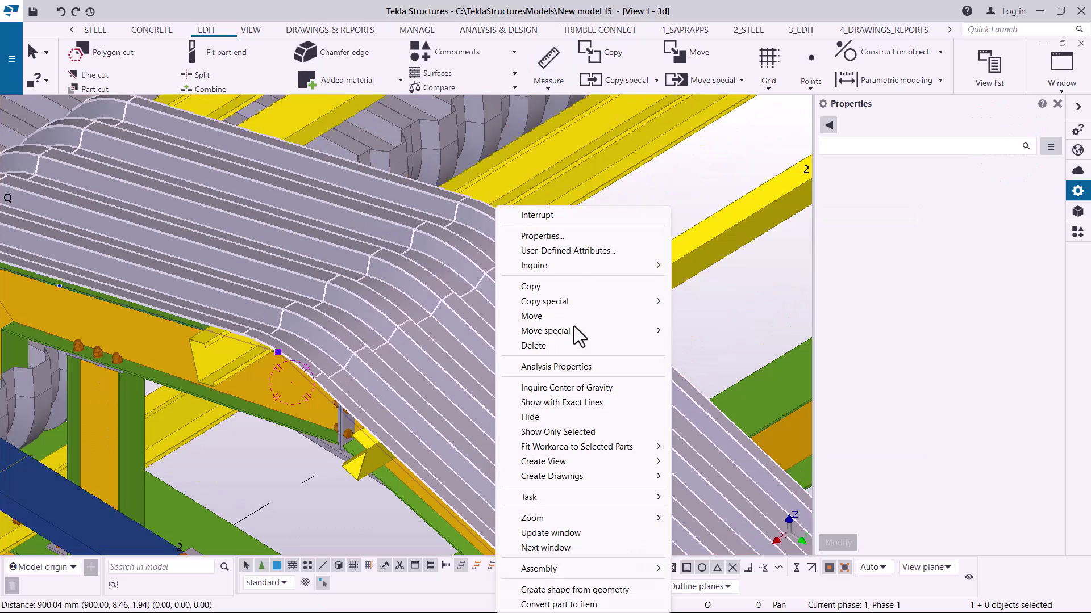
pyautogui.moveTo(571, 301)
pyautogui.click(707, 301)
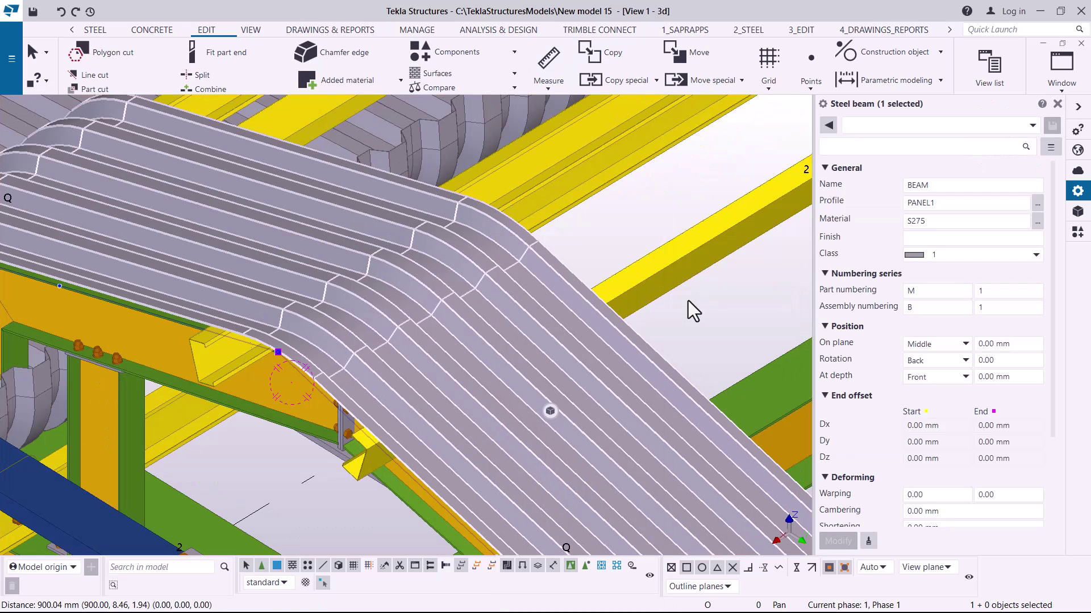
pyautogui.moveTo(717, 248); pyautogui.dragTo(676, 248)
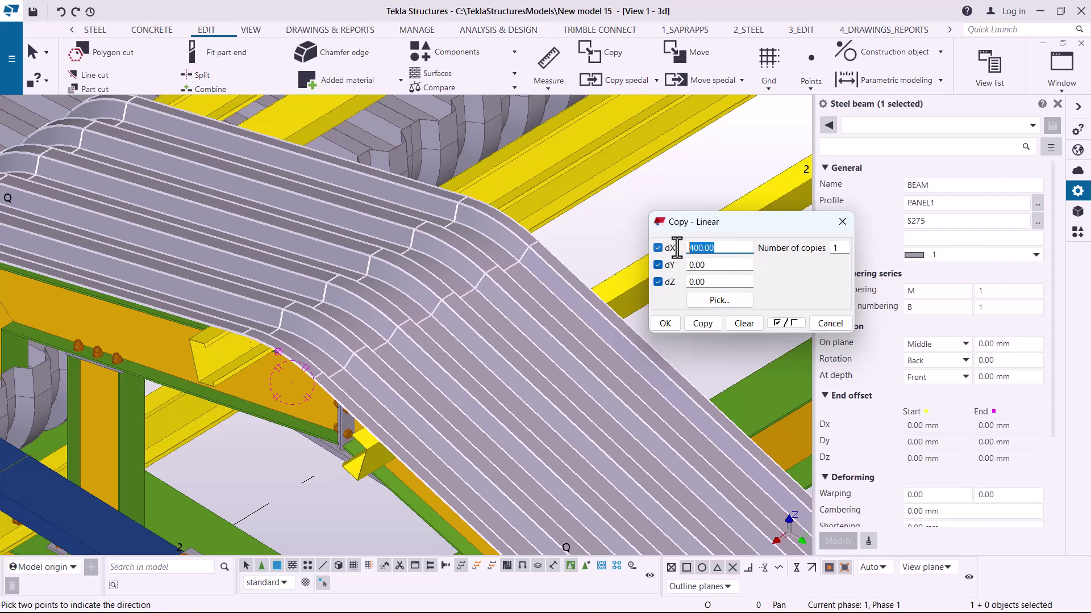
pyautogui.write('-900')
pyautogui.doubleClick(833, 248)
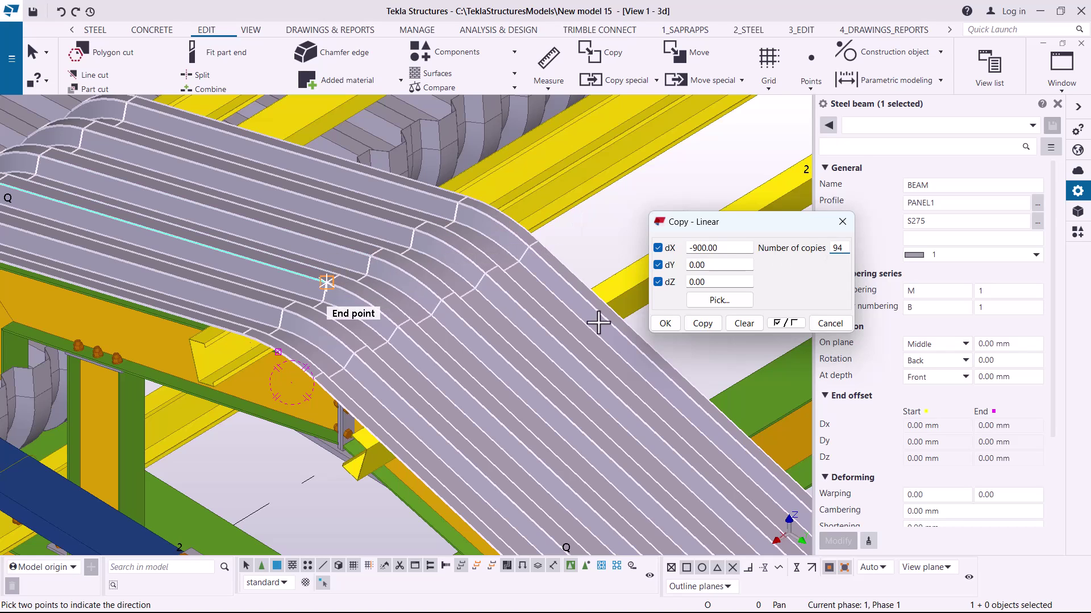
pyautogui.click(707, 324)
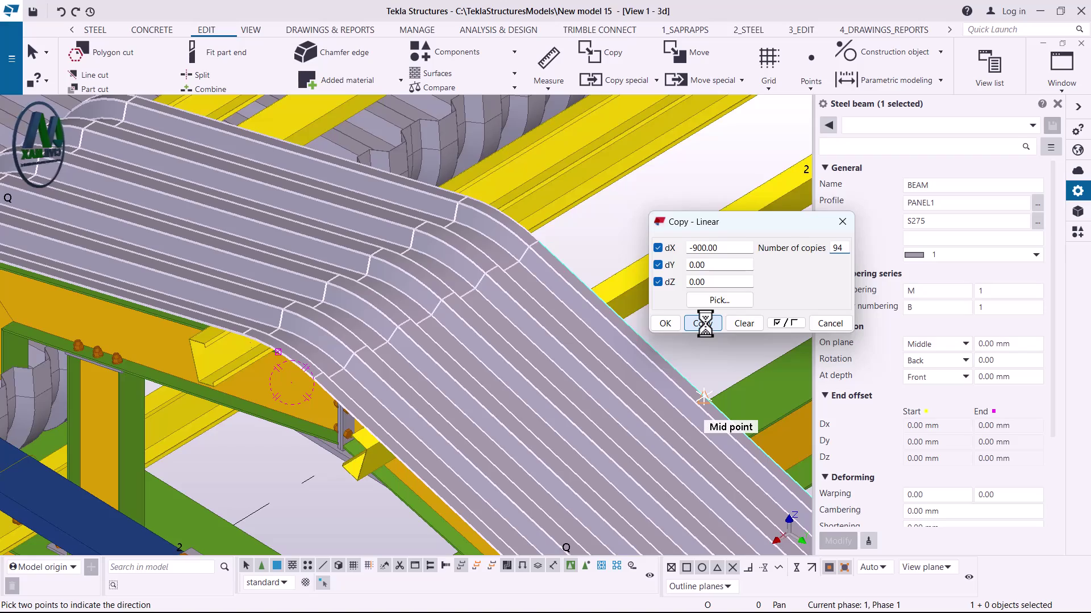
pyautogui.click(665, 324)
# End the copy command and delete the surplus ridge sheet projecting past the parapet at the building's far end
pyautogui.scroll(-6, 406, 363)
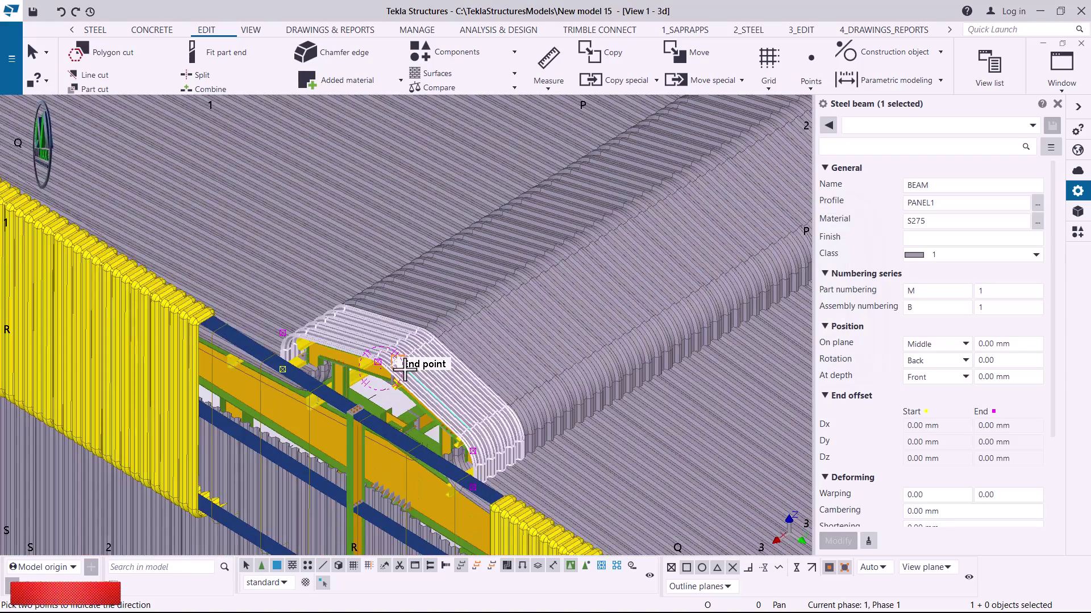
pyautogui.scroll(-8, 404, 369)
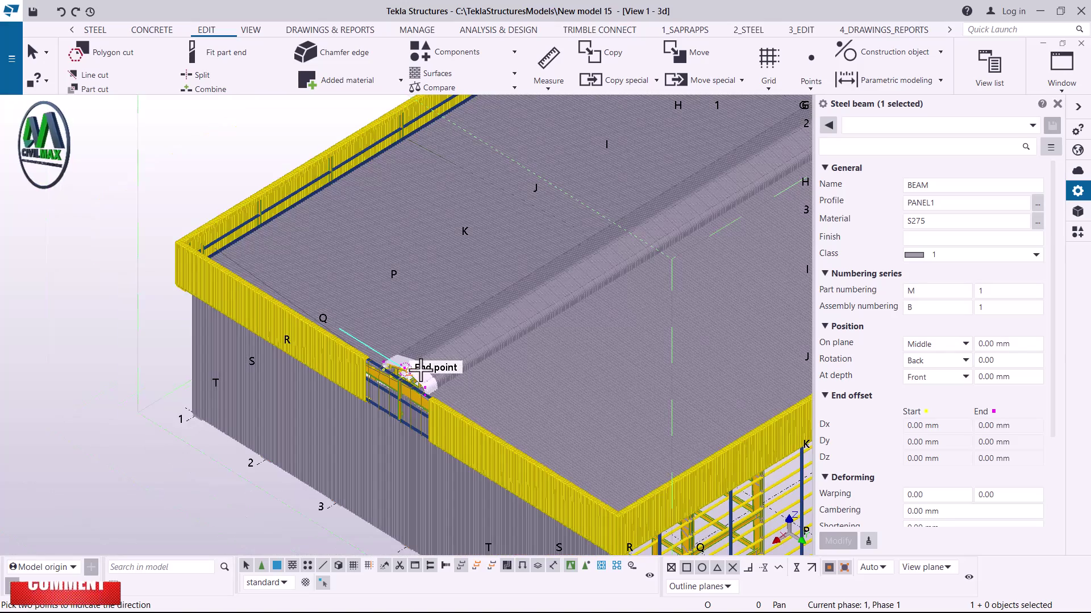
pyautogui.scroll(-6, 421, 367)
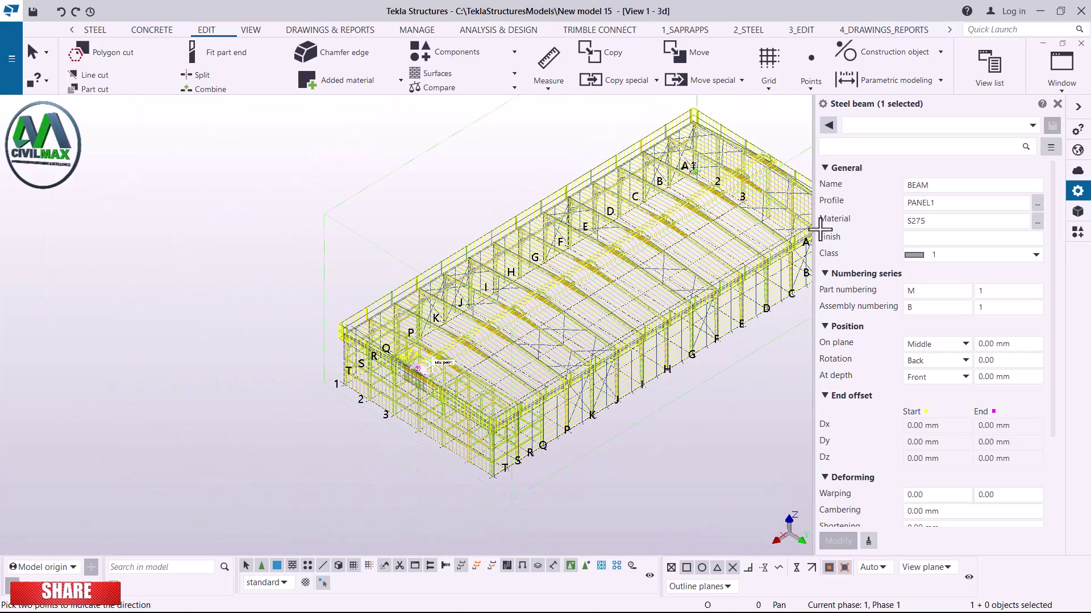
pyautogui.scroll(6, 758, 168)
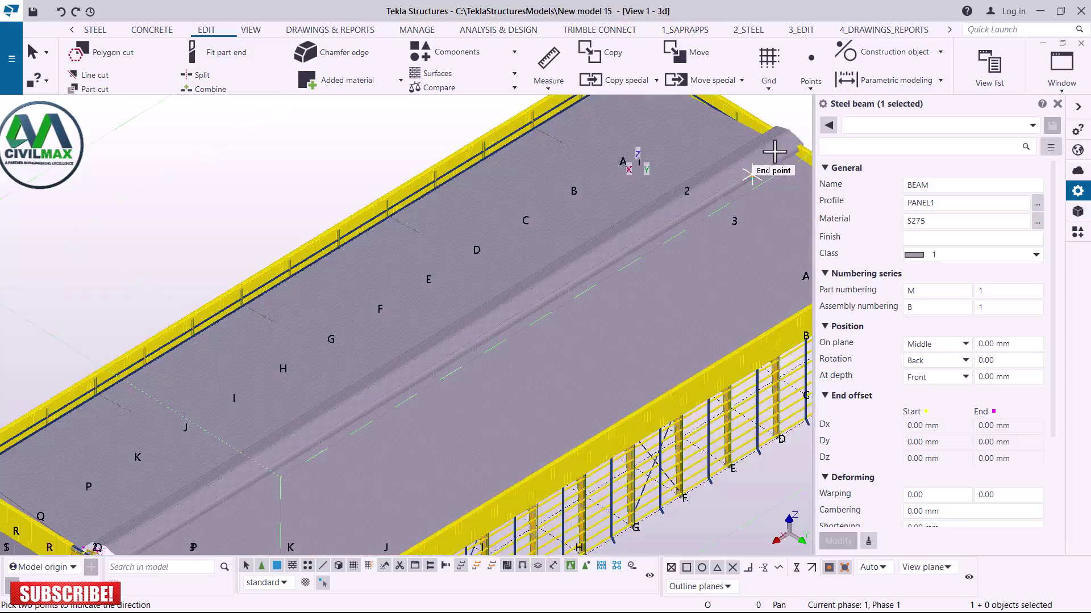
pyautogui.scroll(6, 794, 123)
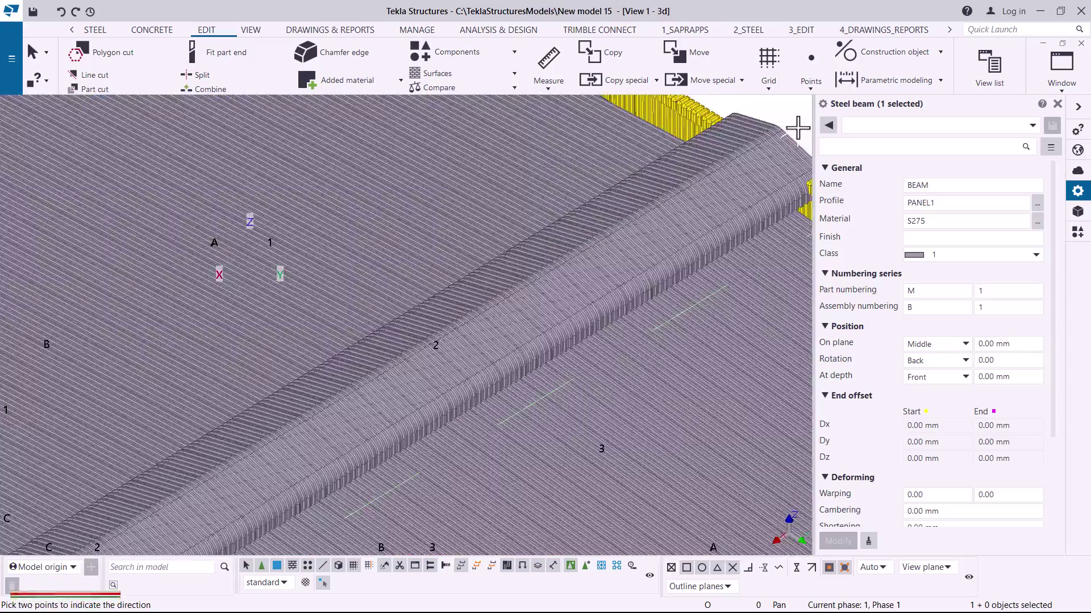
pyautogui.scroll(5, 710, 177)
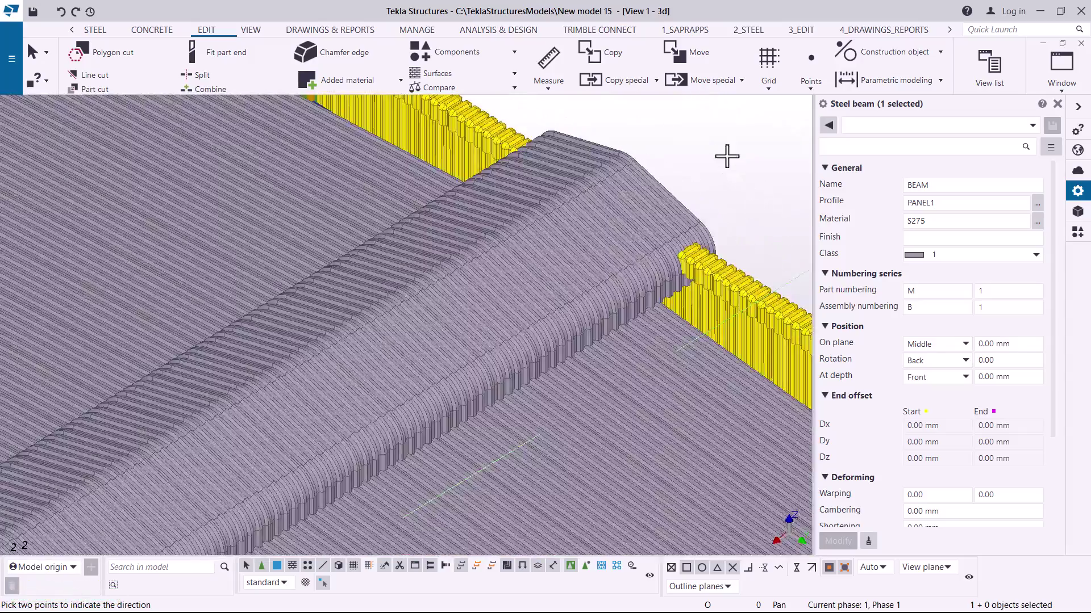
pyautogui.rightClick(730, 157)
pyautogui.click(762, 166)
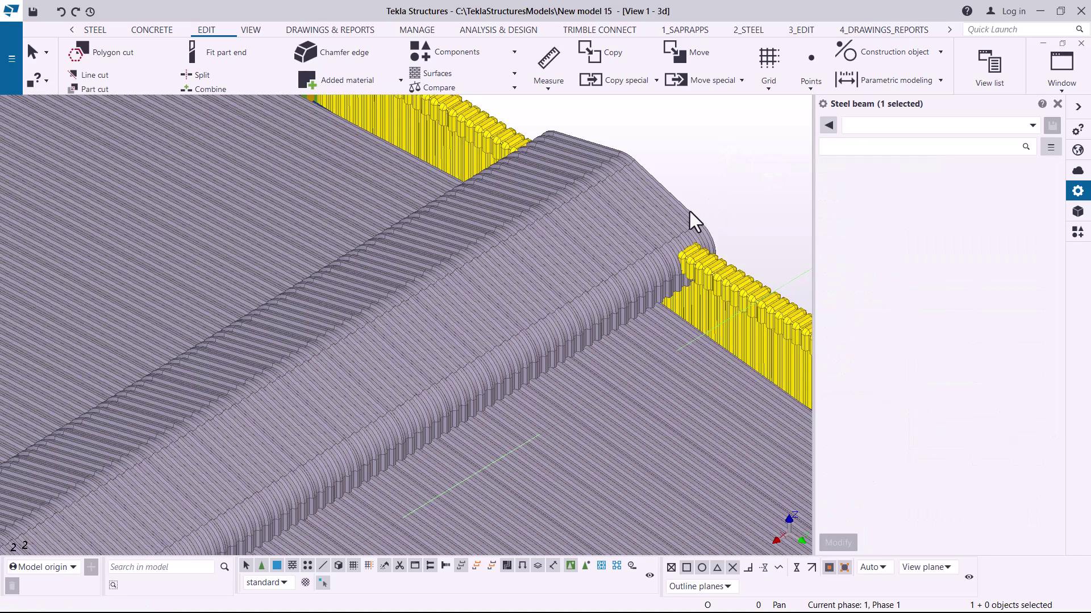
pyautogui.scroll(-2, 690, 211)
pyautogui.click(675, 230)
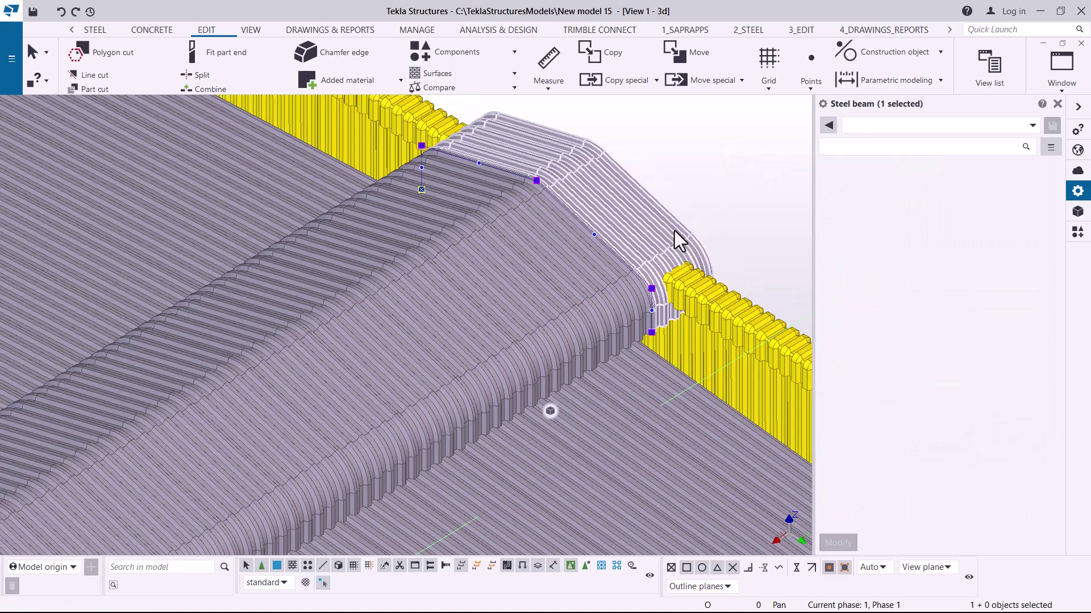
pyautogui.press('Delete')
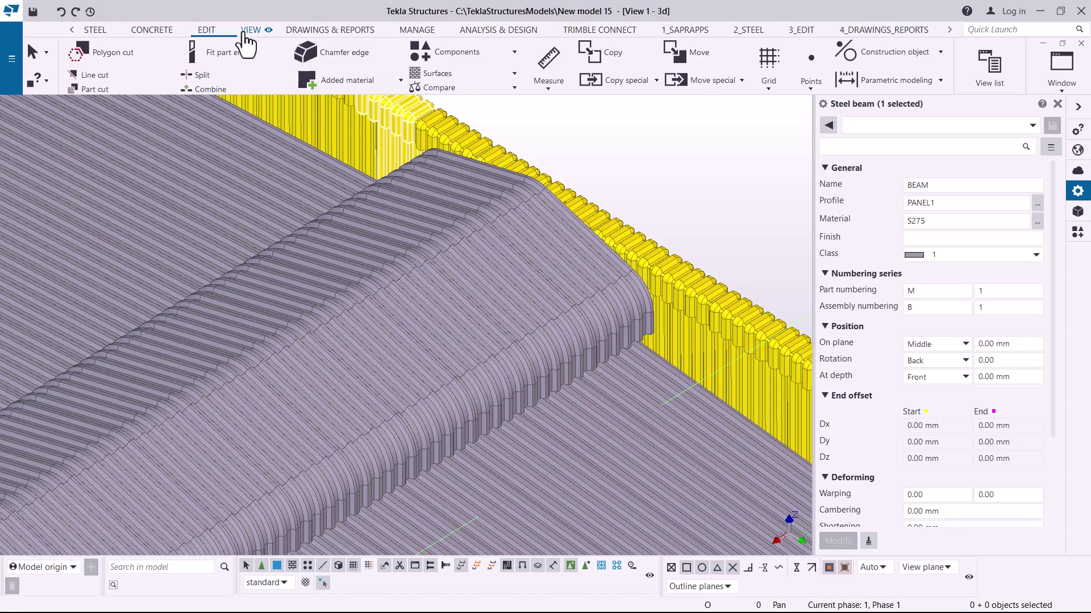
# Examine the finished ridge sheeting along the whole roof, then its fit around the raised ridge frame at the open gable end
pyautogui.click(248, 32)
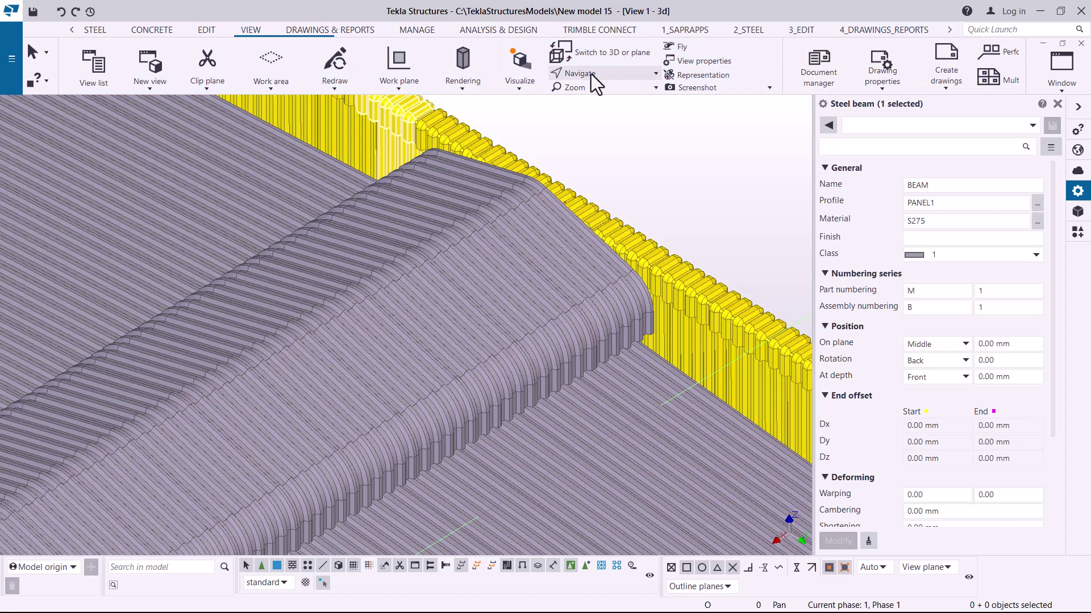
pyautogui.click(590, 73)
pyautogui.click(599, 96)
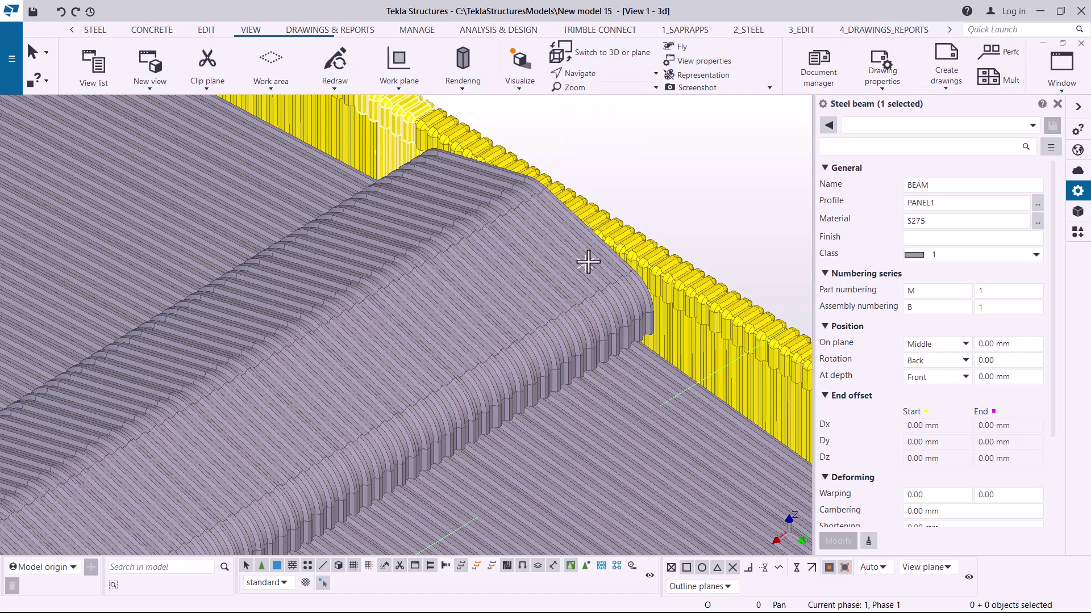
pyautogui.moveTo(597, 267); pyautogui.dragTo(719, 200)
pyautogui.scroll(-6, 718, 200)
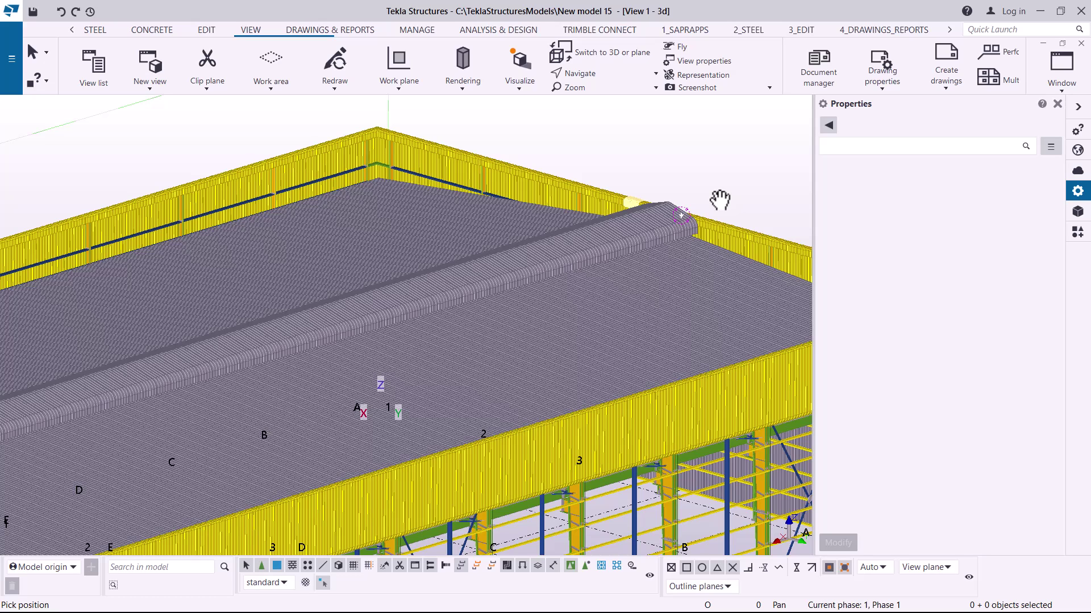
pyautogui.moveTo(719, 200); pyautogui.dragTo(747, 200)
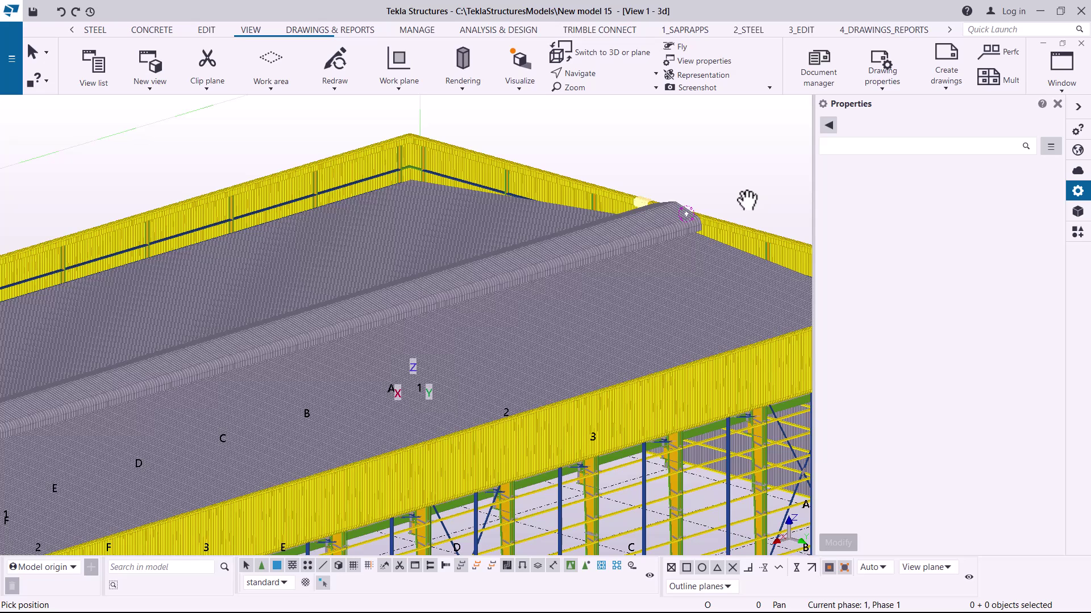
pyautogui.scroll(-3, 741, 207)
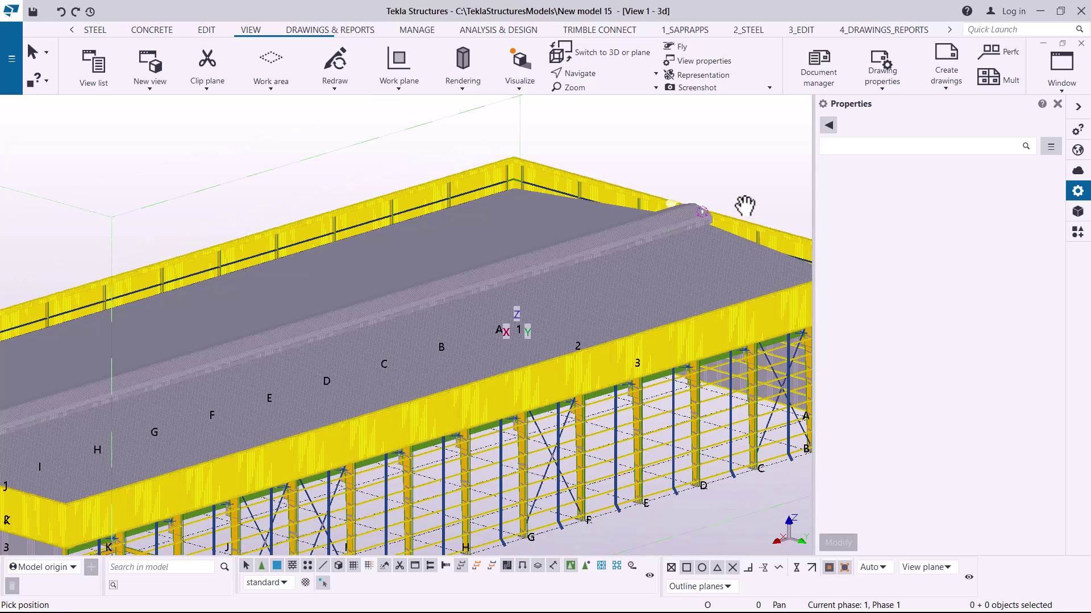
pyautogui.scroll(-2, 743, 206)
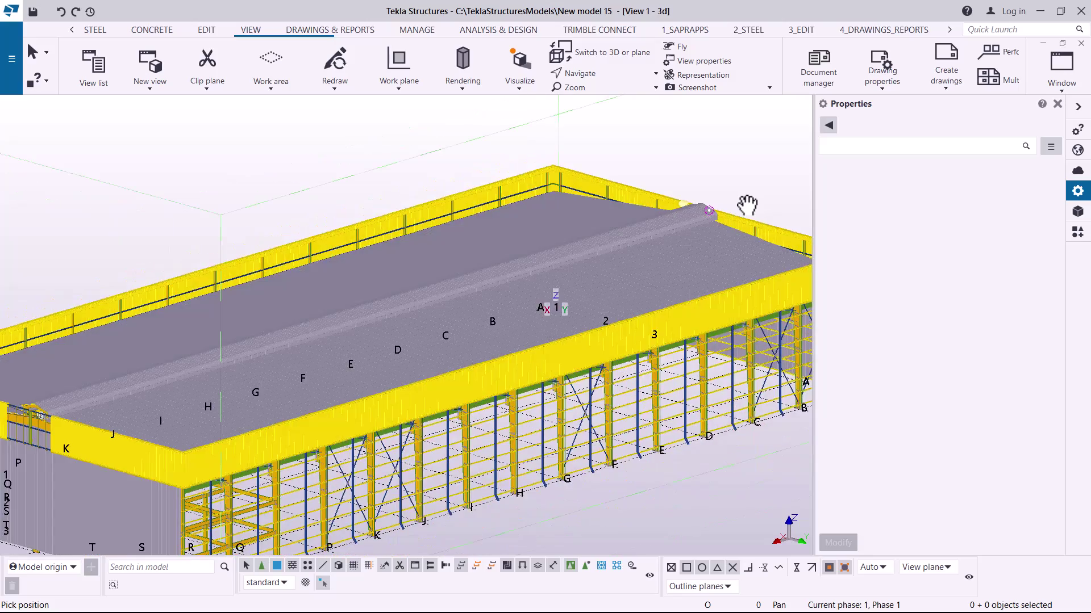
pyautogui.scroll(-2, 277, 316)
pyautogui.scroll(5, 151, 382)
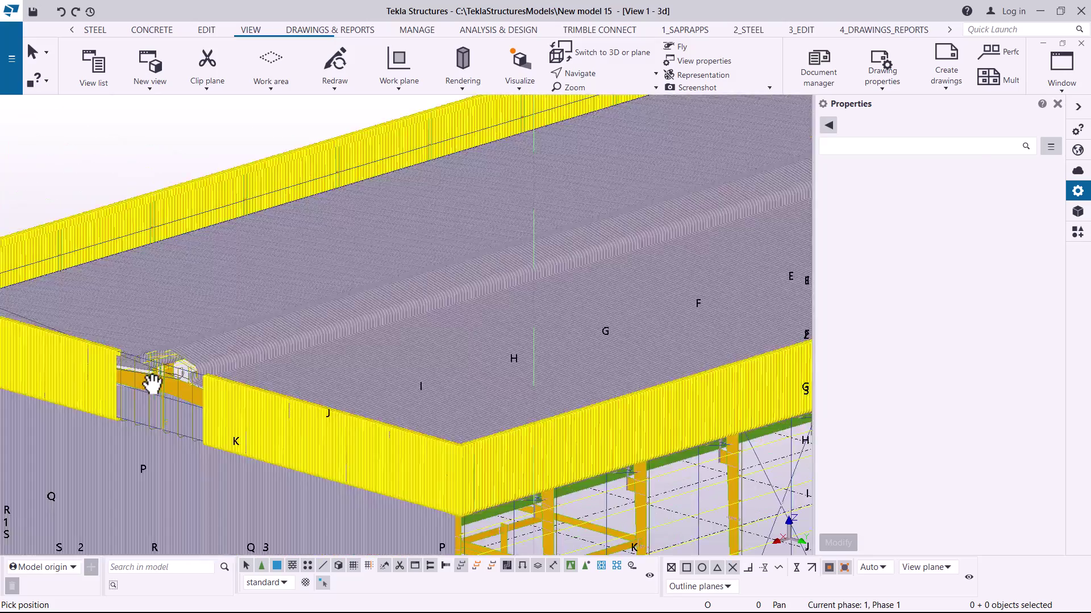
pyautogui.scroll(5, 151, 375)
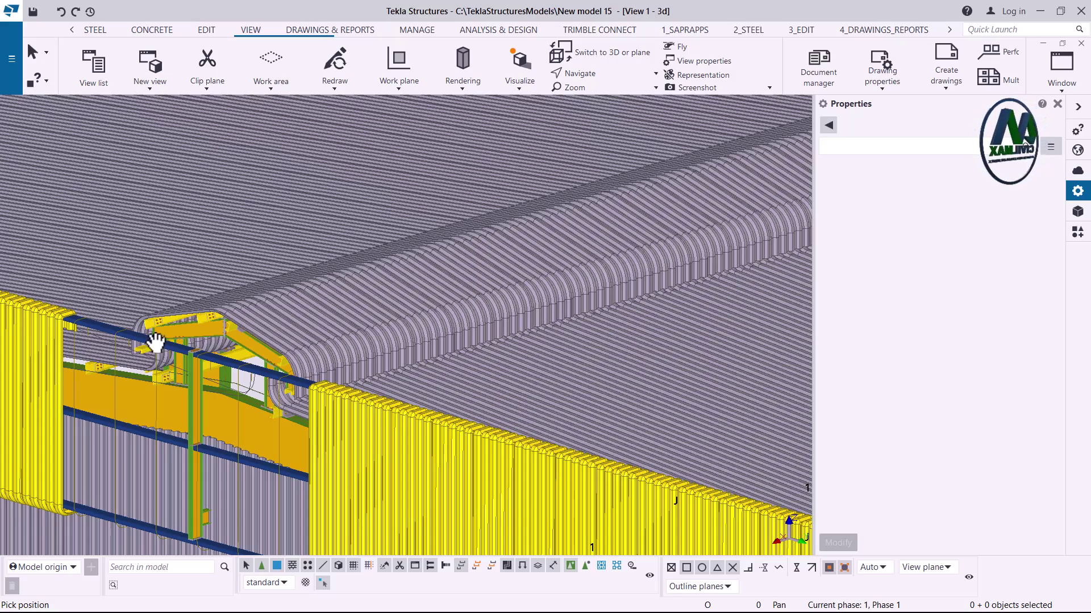
pyautogui.scroll(4, 153, 346)
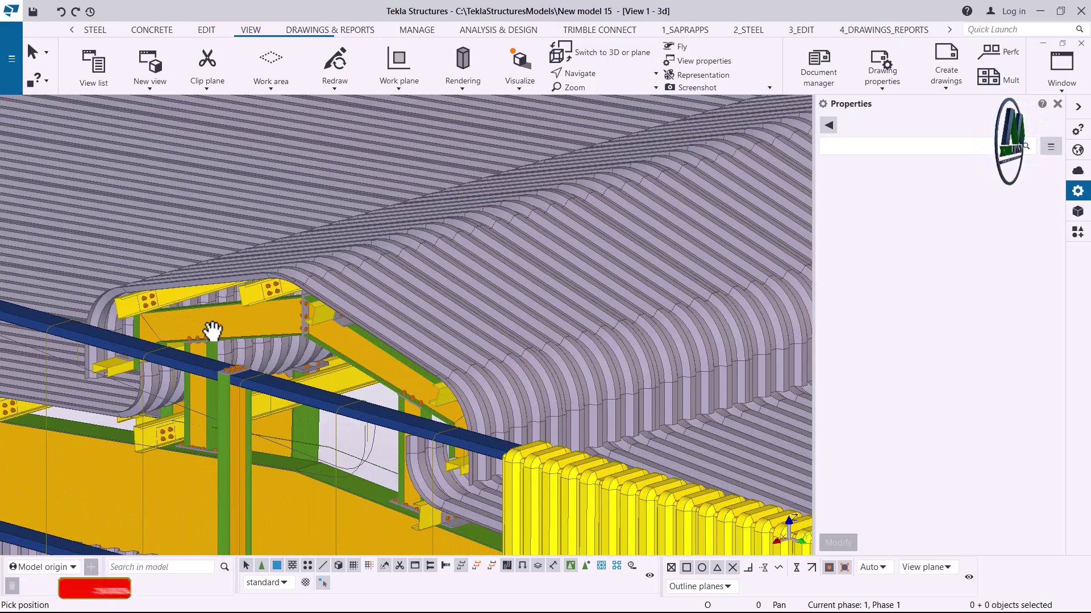